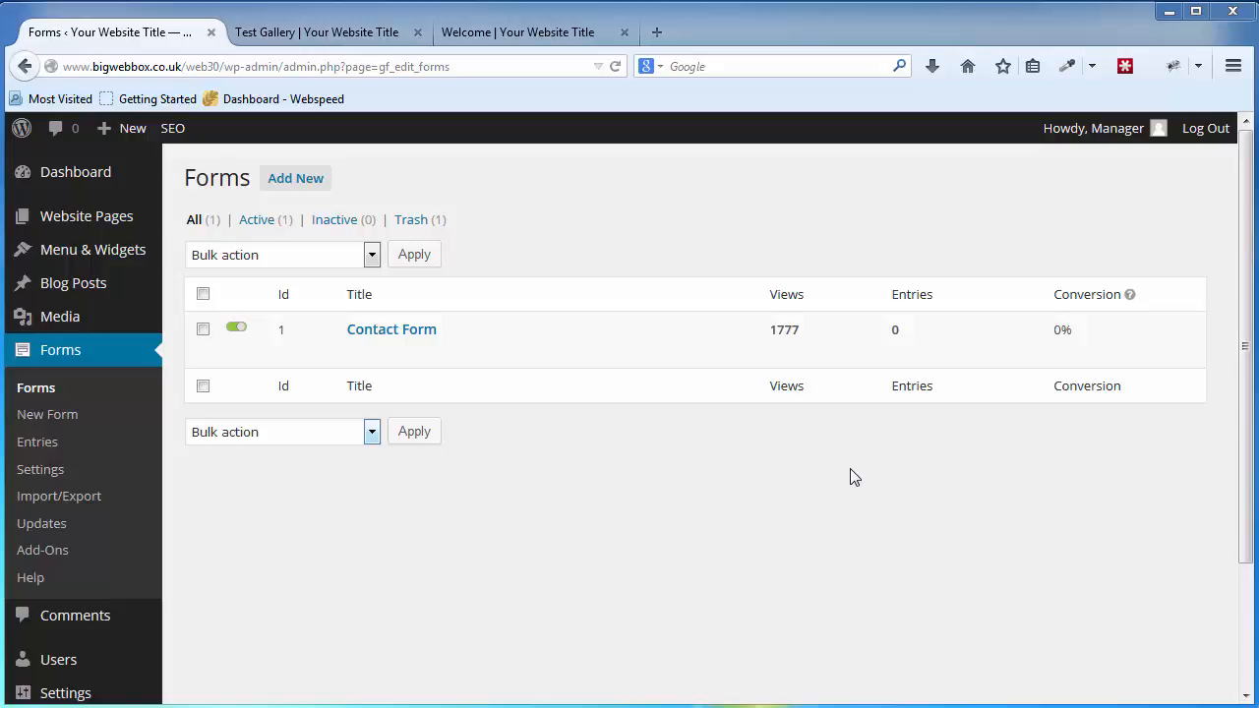
Step: Create a new form titled "Enquiry Form" from the Forms list
mouse_move(509, 362)
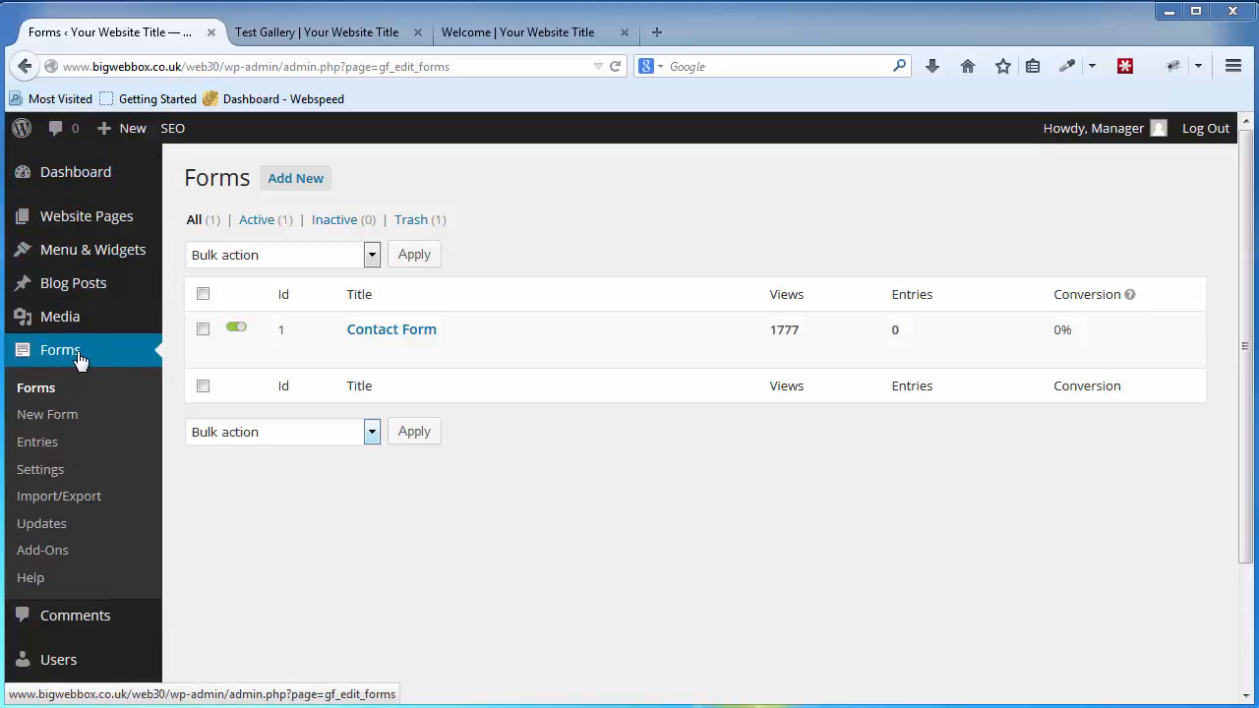
left_click(53, 392)
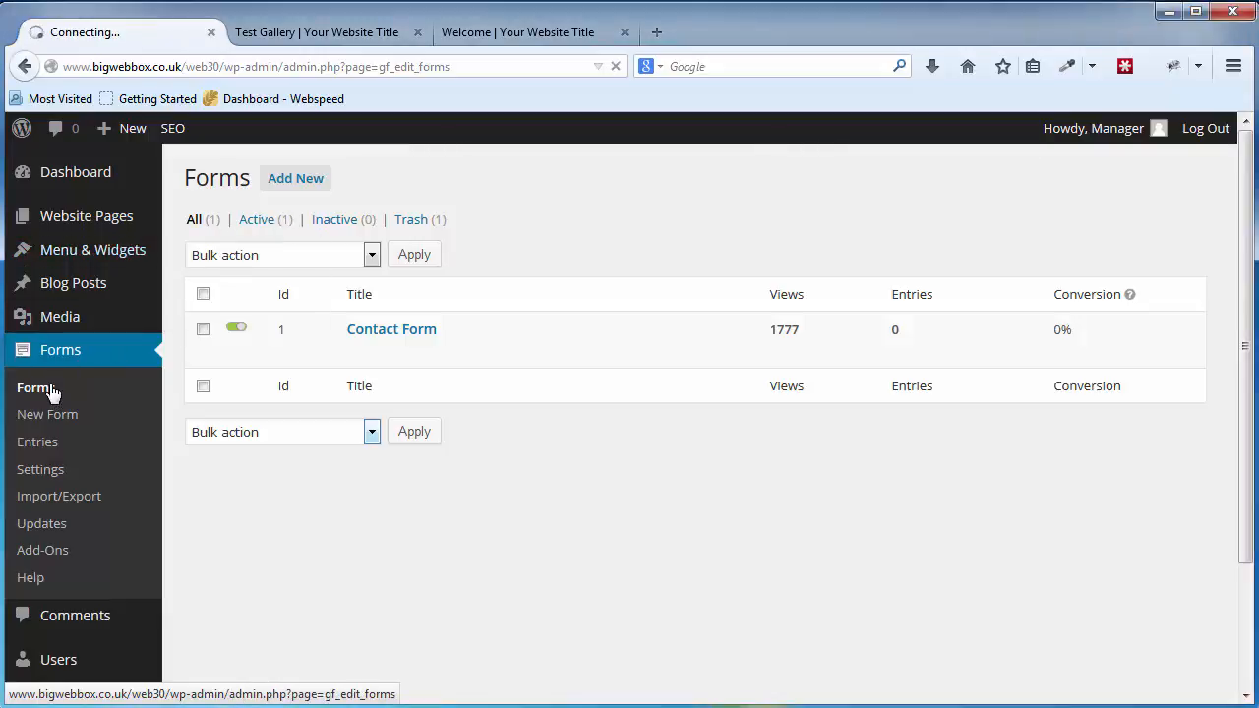
mouse_move(385, 345)
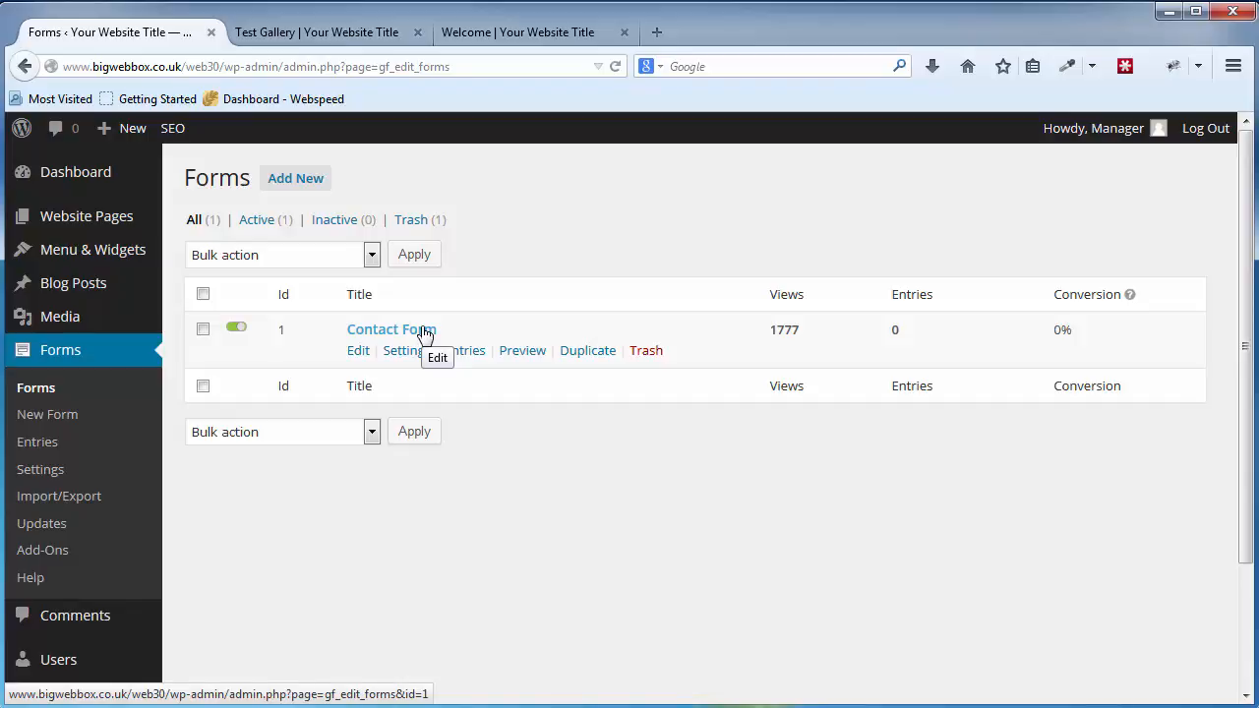
left_click(318, 188)
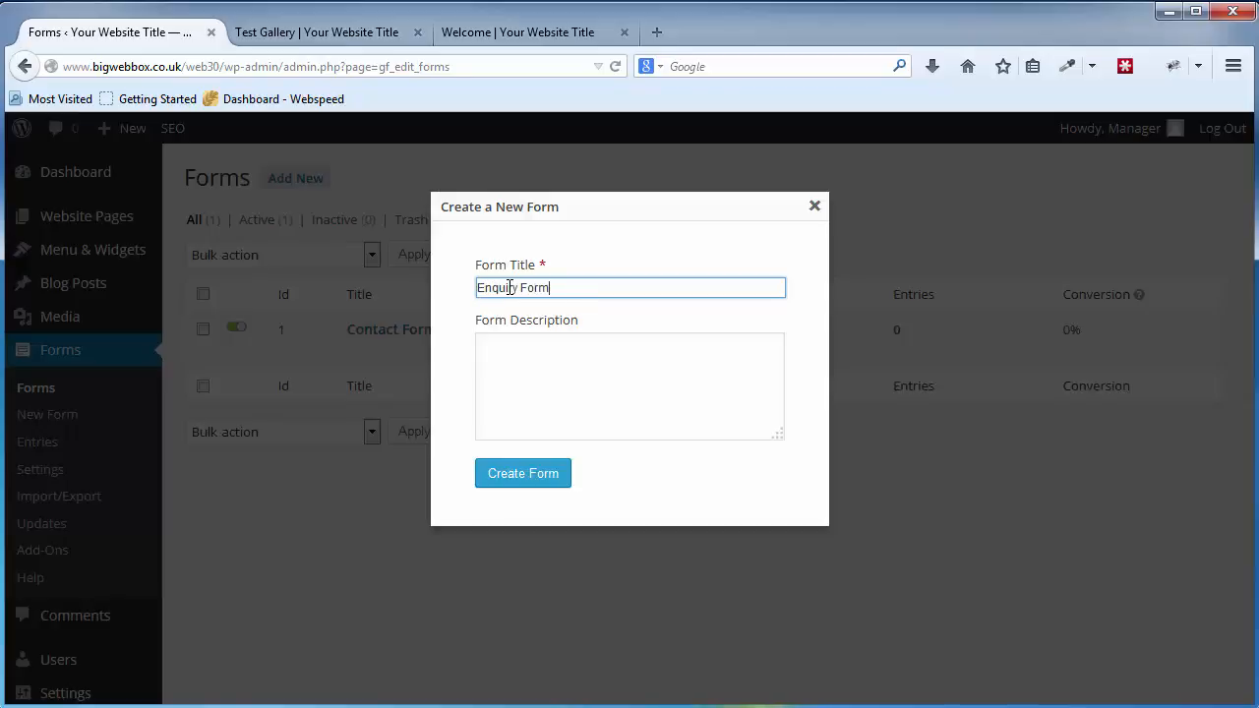
left_click(548, 475)
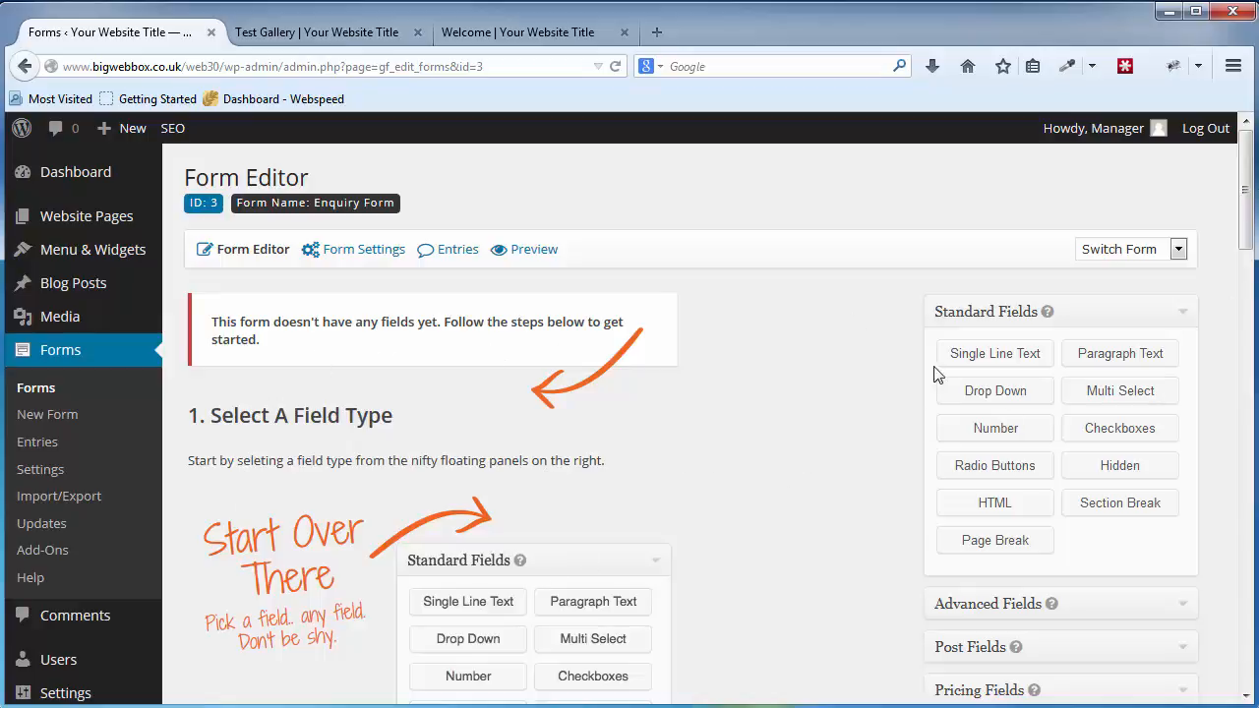
Step: Look through the Advanced, Post and Pricing field types available for the form, ending on the Standard Fields
left_click_drag(1245, 223, 1238, 238)
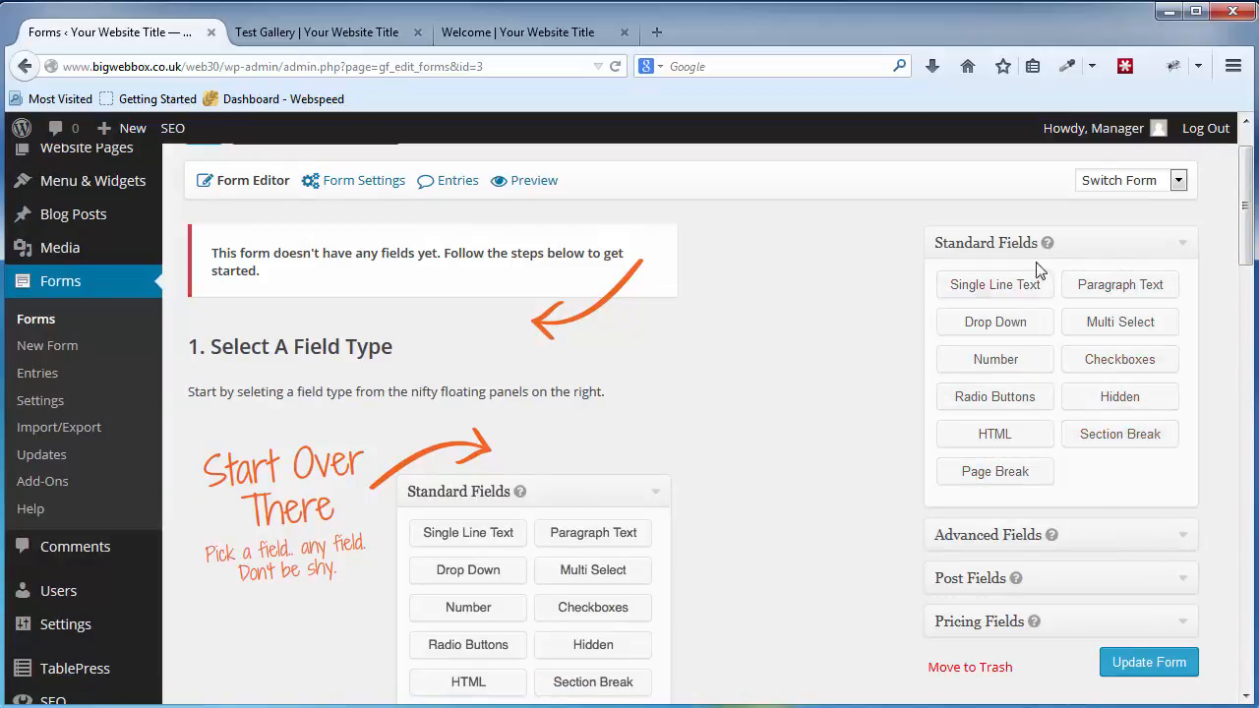
left_click(1187, 542)
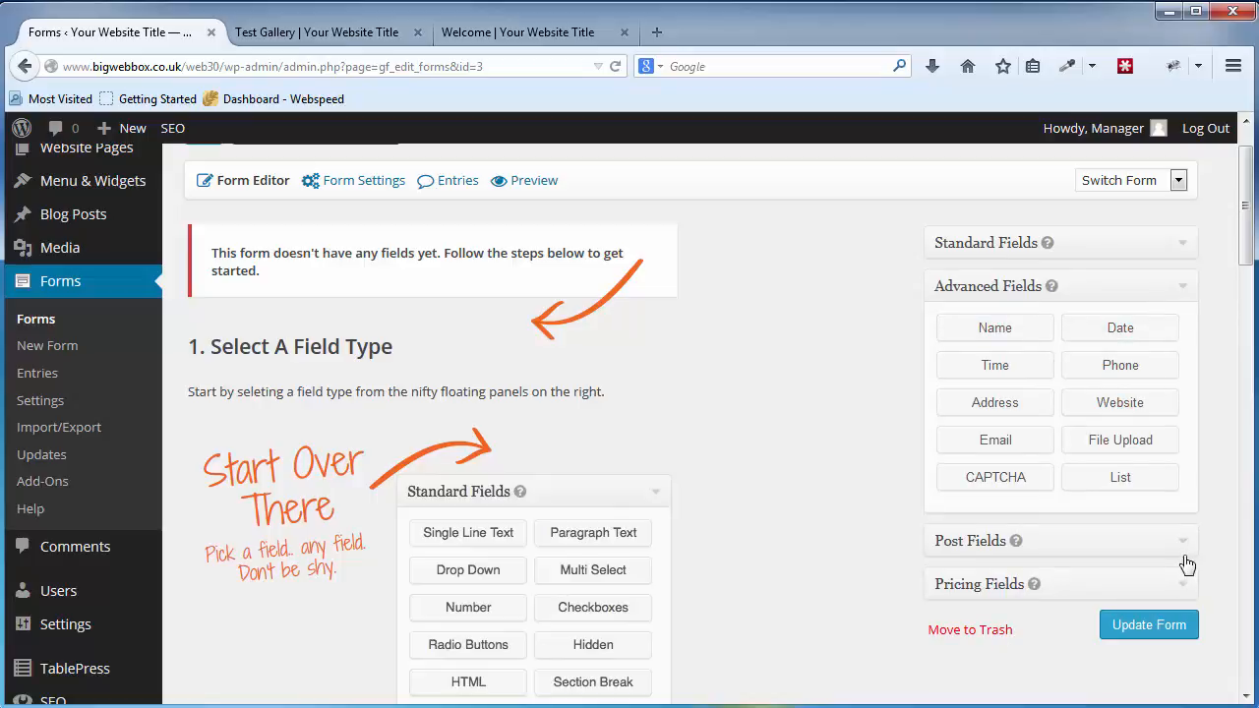
left_click(1185, 547)
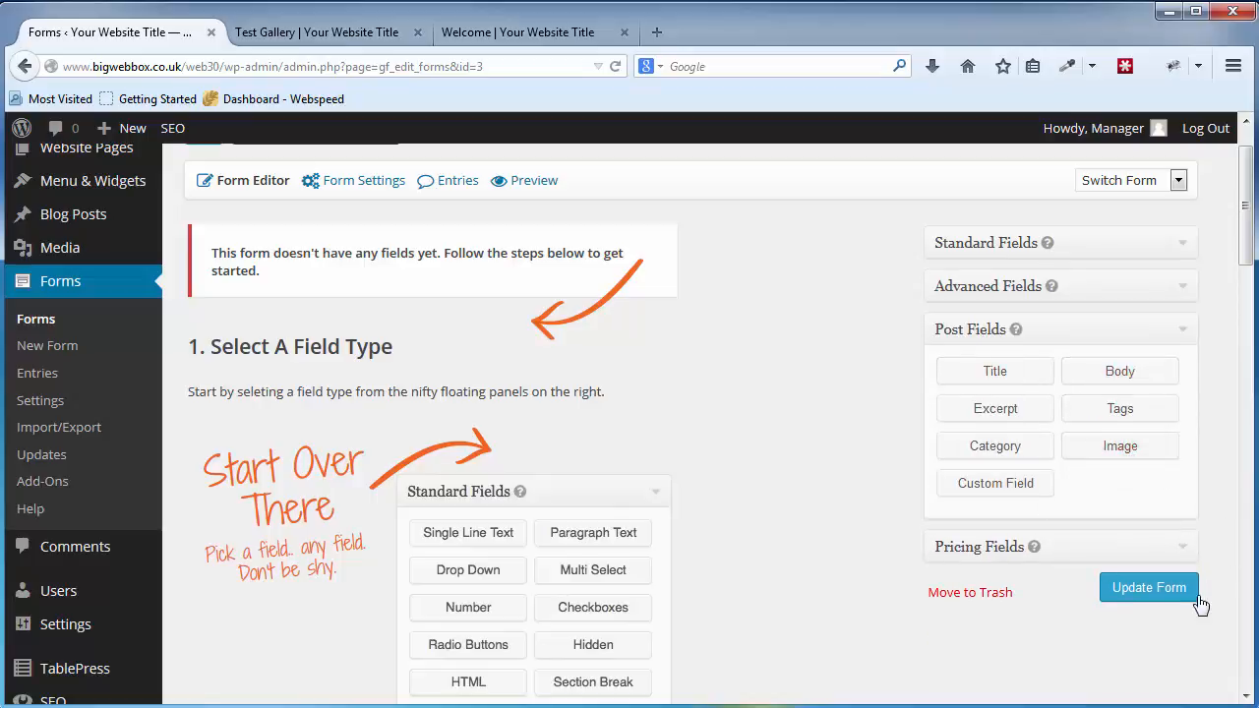
left_click(1185, 548)
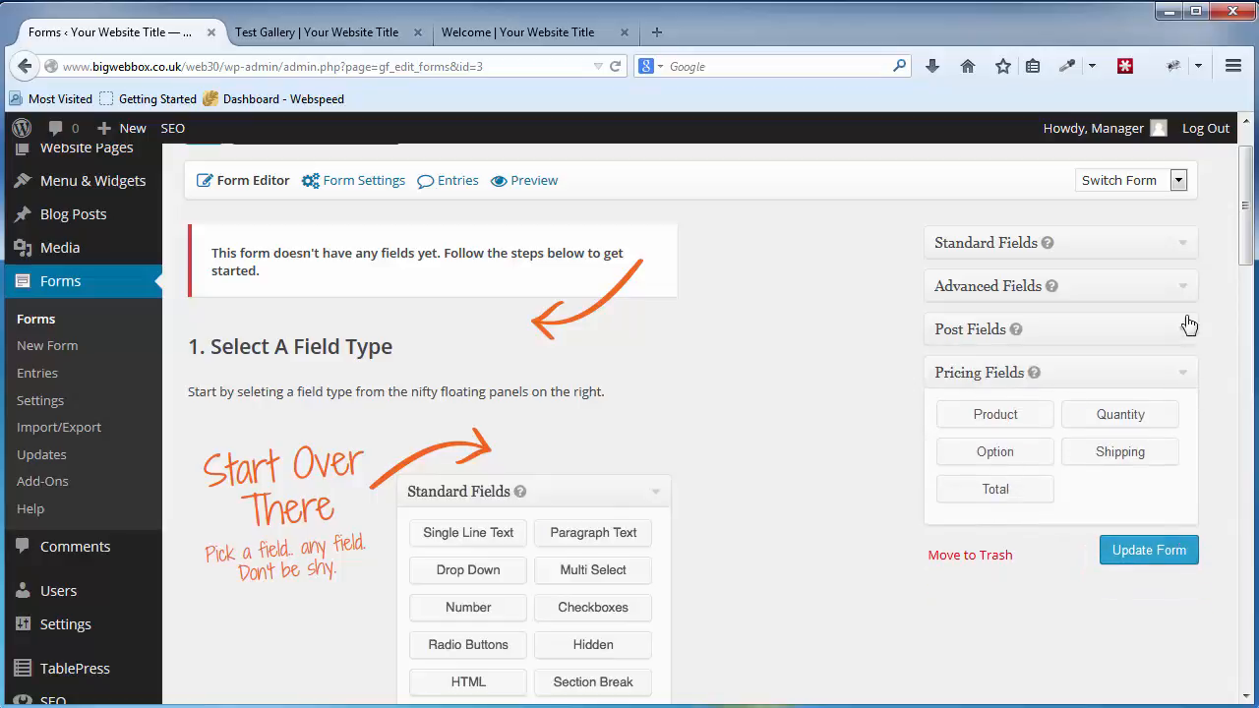
left_click(1181, 243)
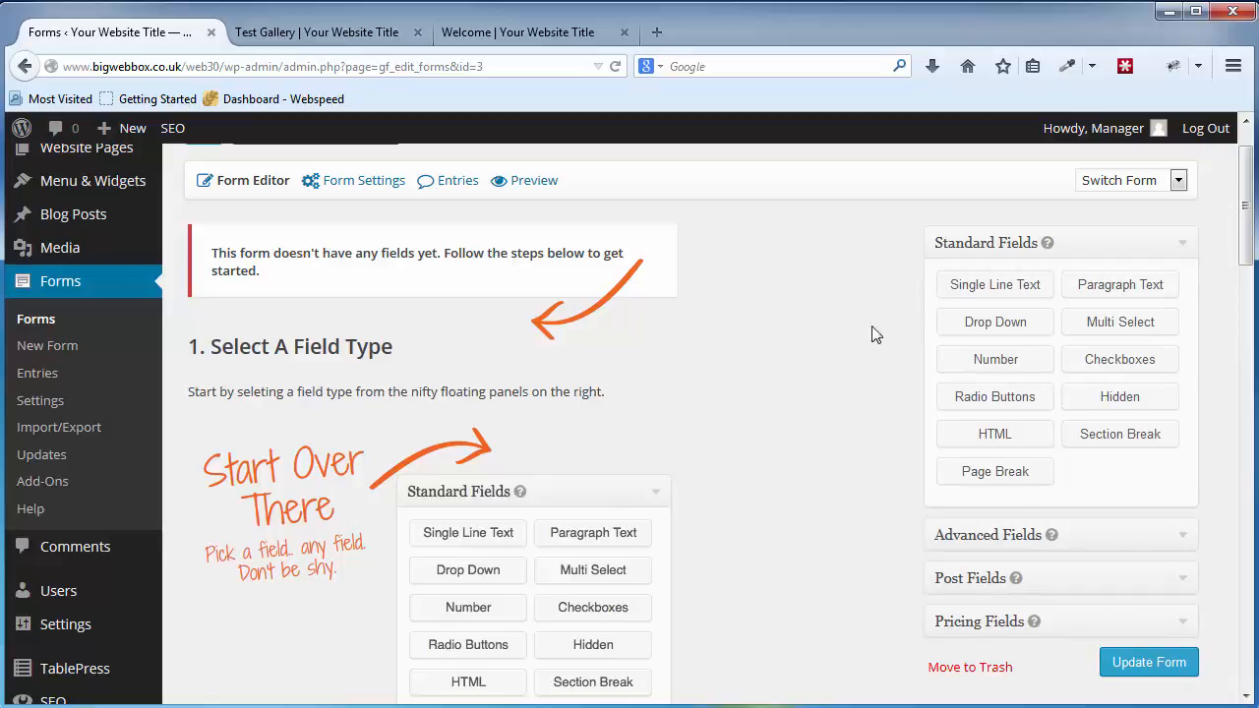
Step: Add a Single Line Text field to the form and set its field label to "Name"
left_click(1013, 288)
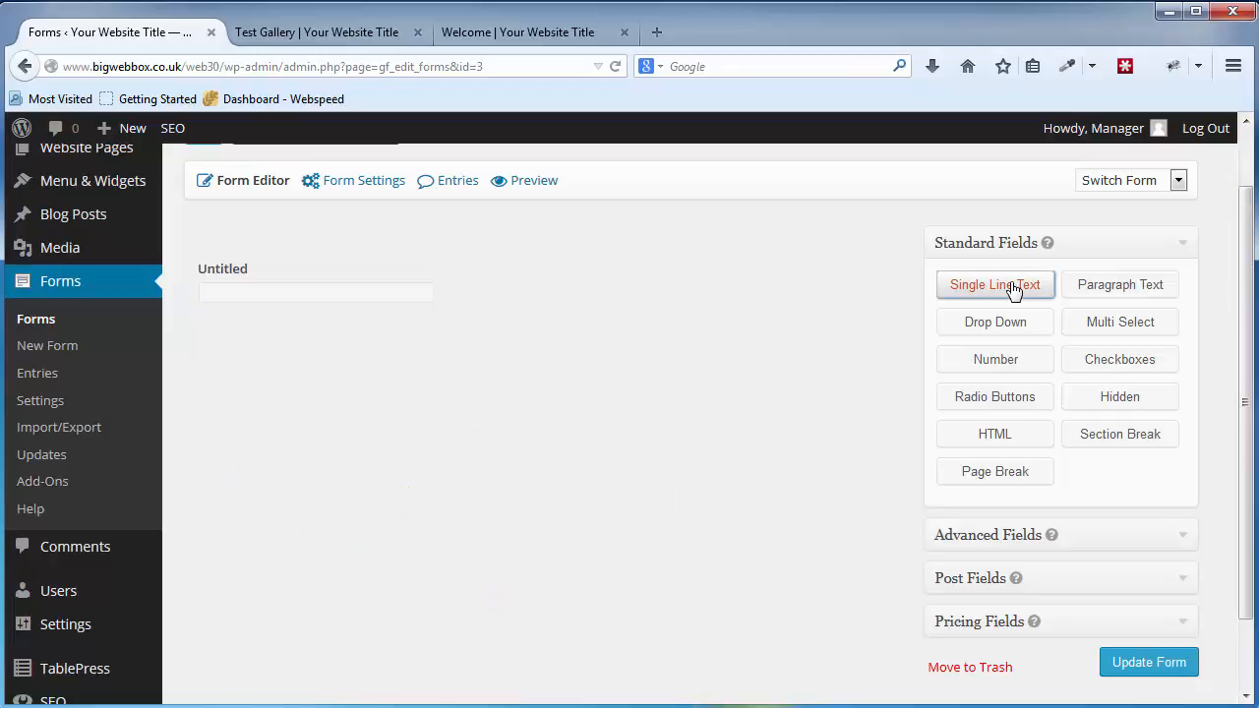
mouse_move(320, 313)
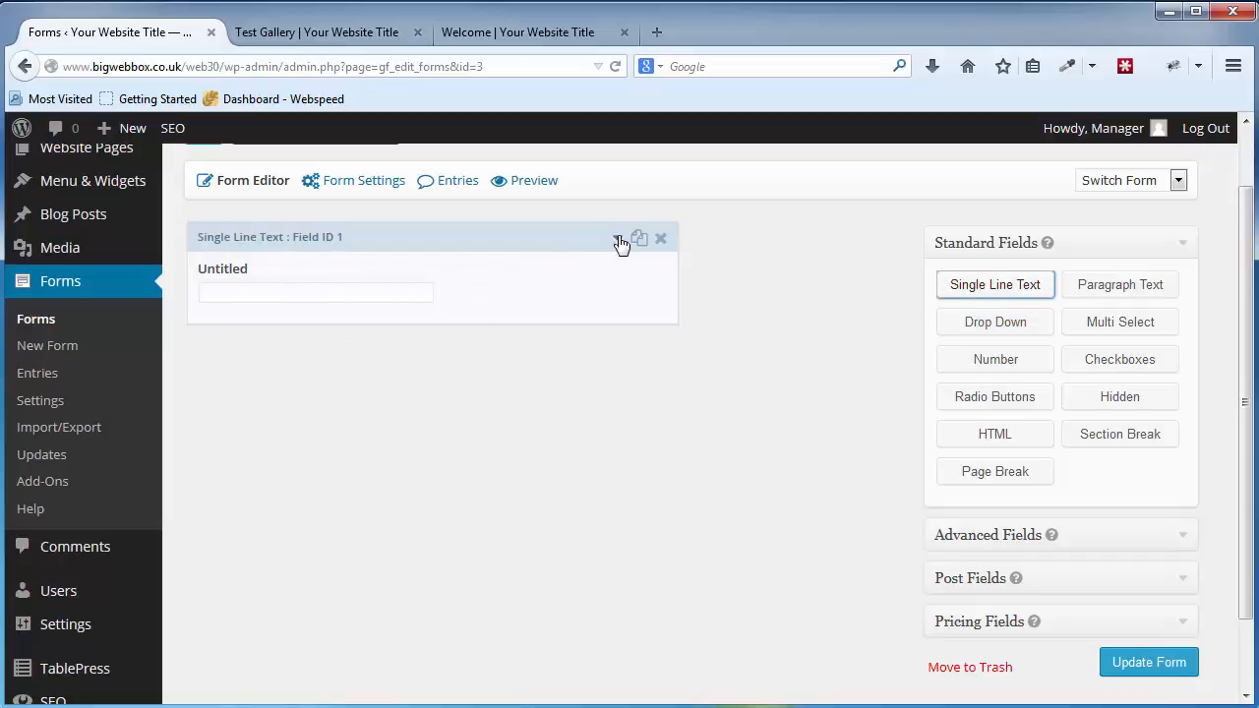
left_click(619, 240)
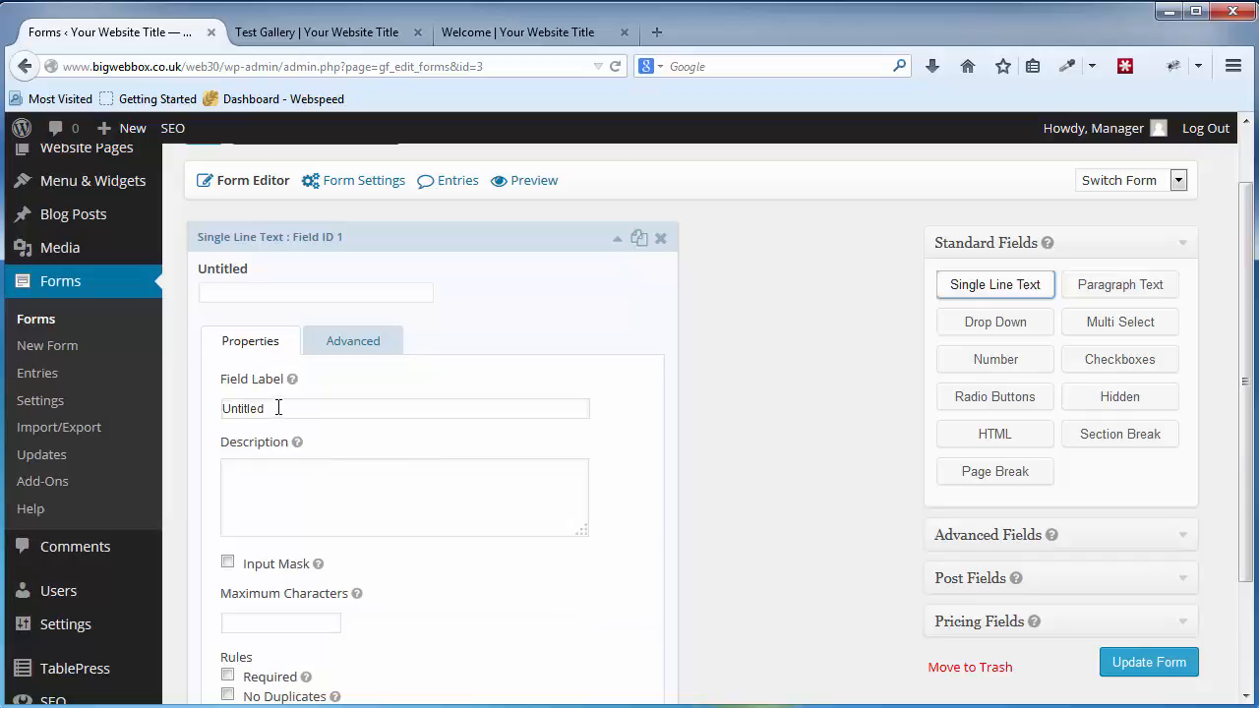
left_click_drag(281, 407, 122, 410)
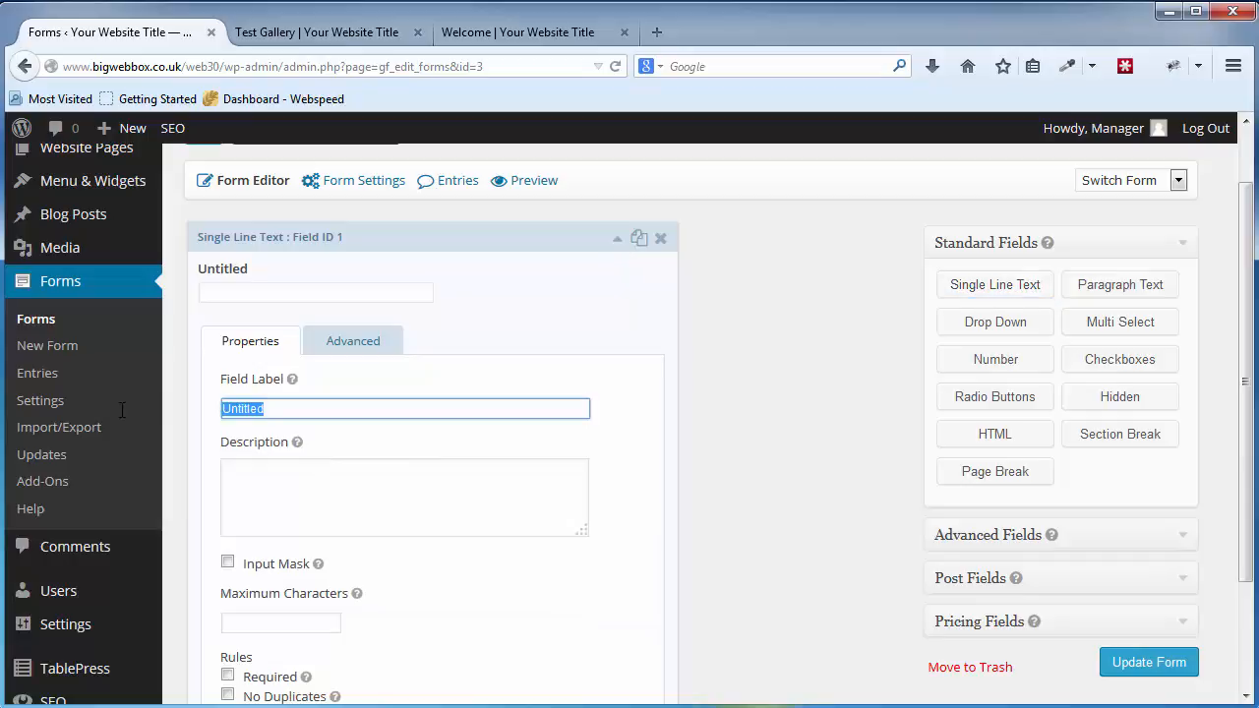
type("Name")
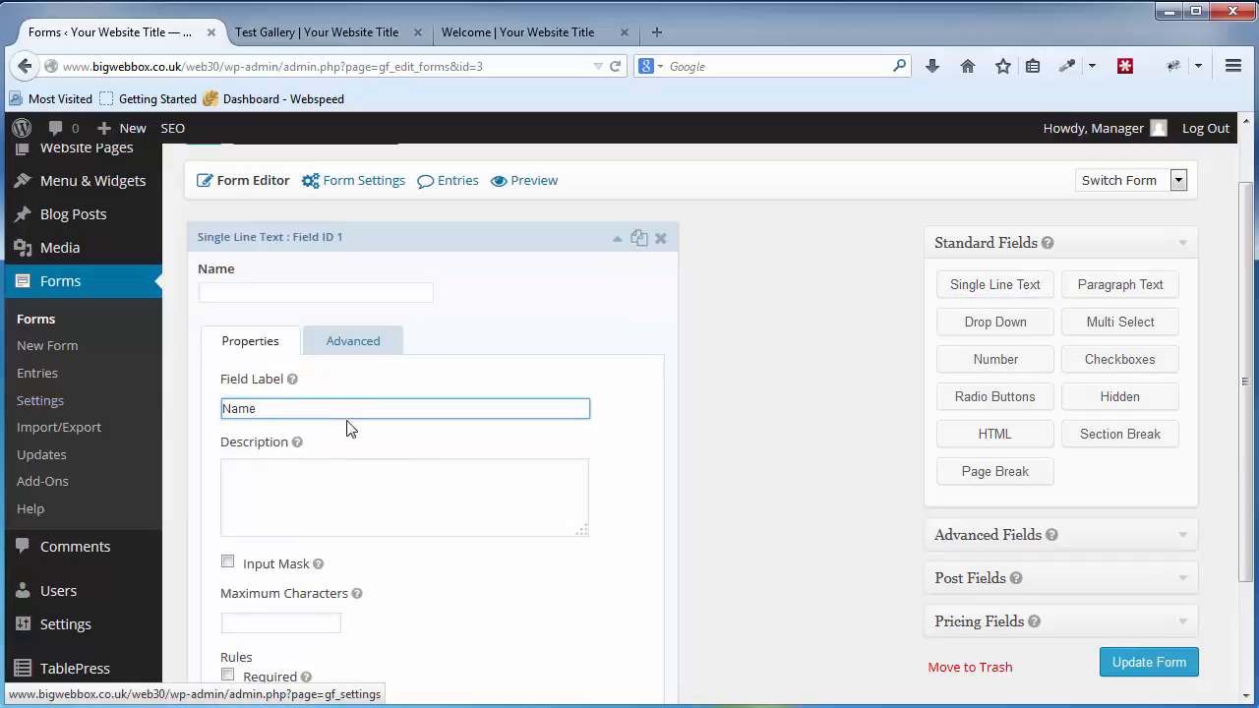
Step: Give the Name field the description "Add your full name here" and make it required
scroll(393, 414, "down", 3)
scroll(427, 377, "up", 1)
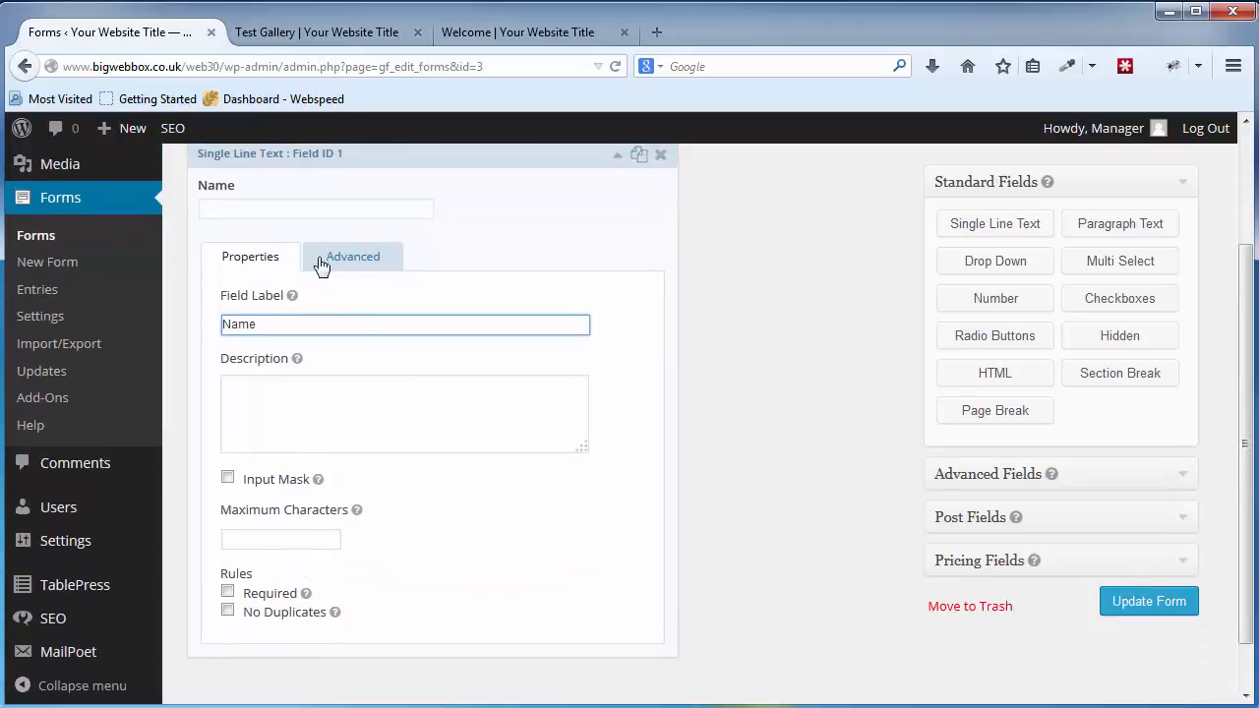
left_click(306, 391)
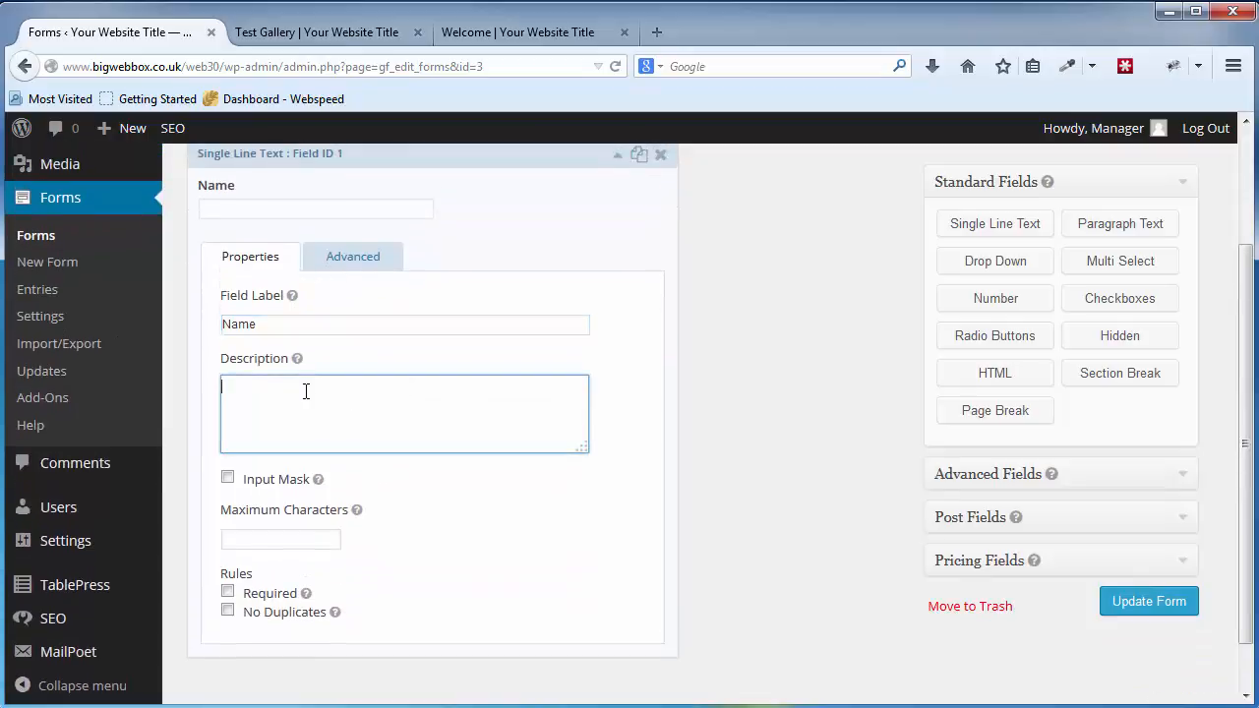
type("Add your fu")
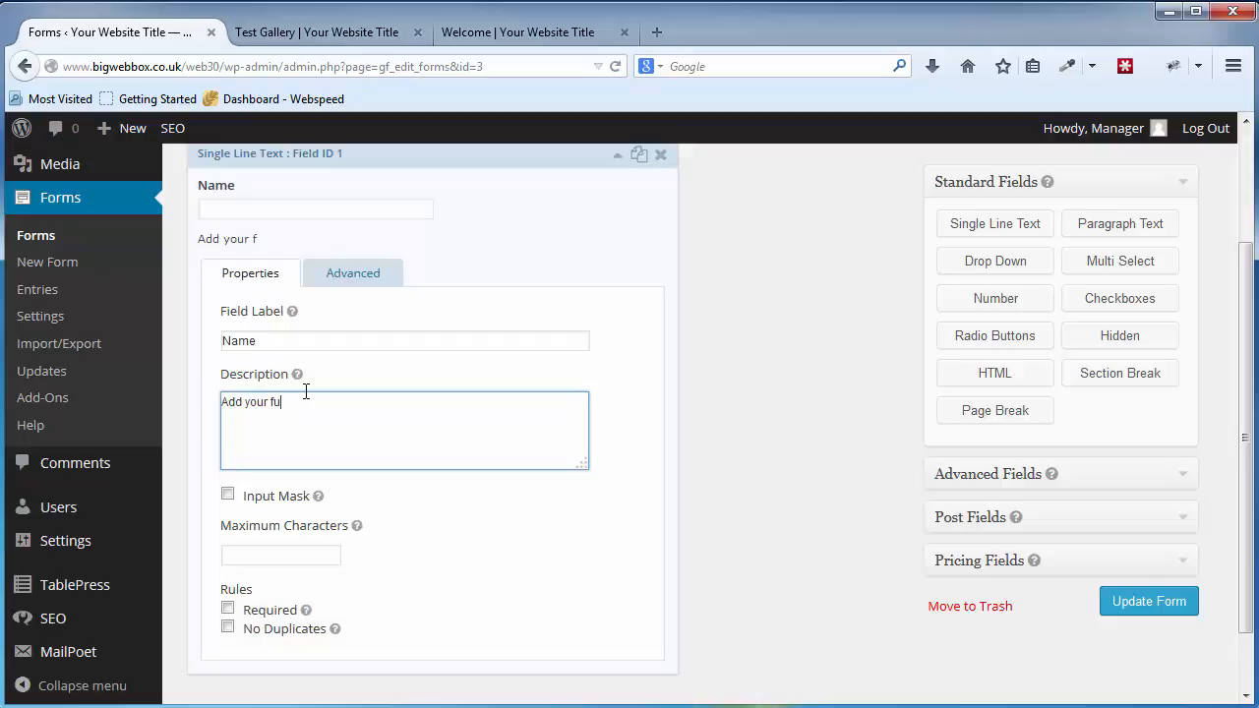
type("ll name here")
left_click(227, 610)
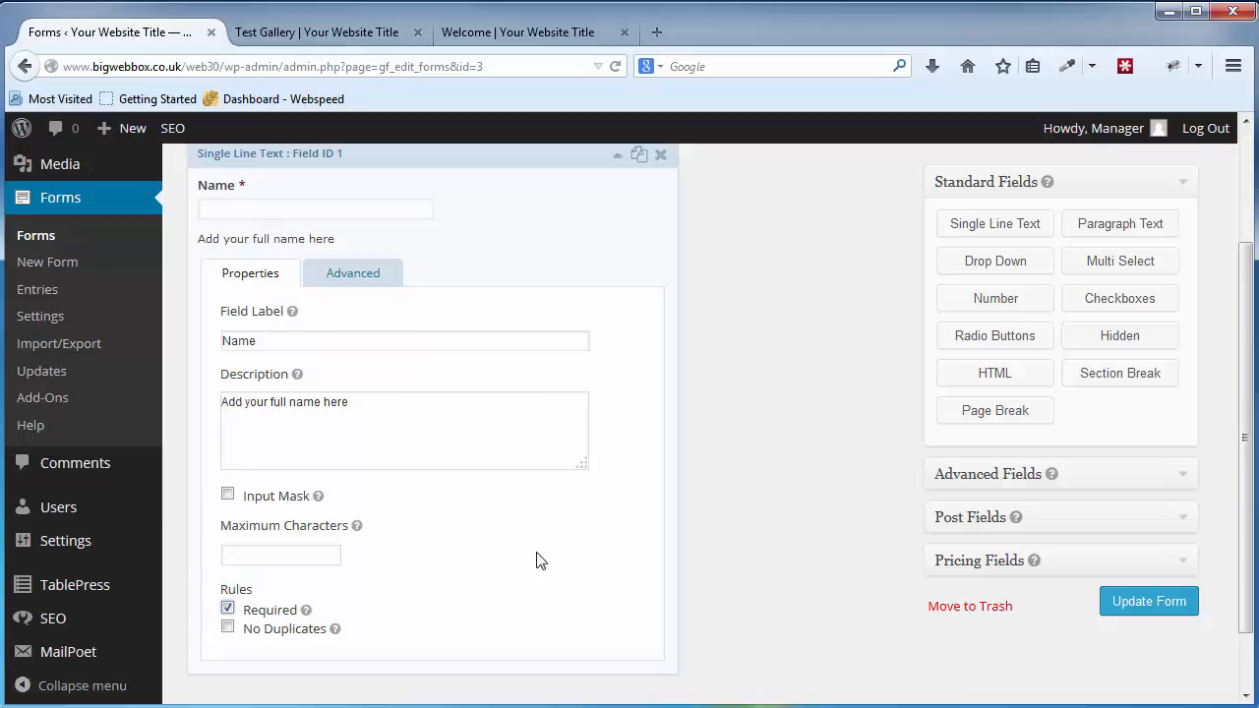
Step: Choose Medium as the field size in the Name field's advanced settings
scroll(693, 370, "up", 2)
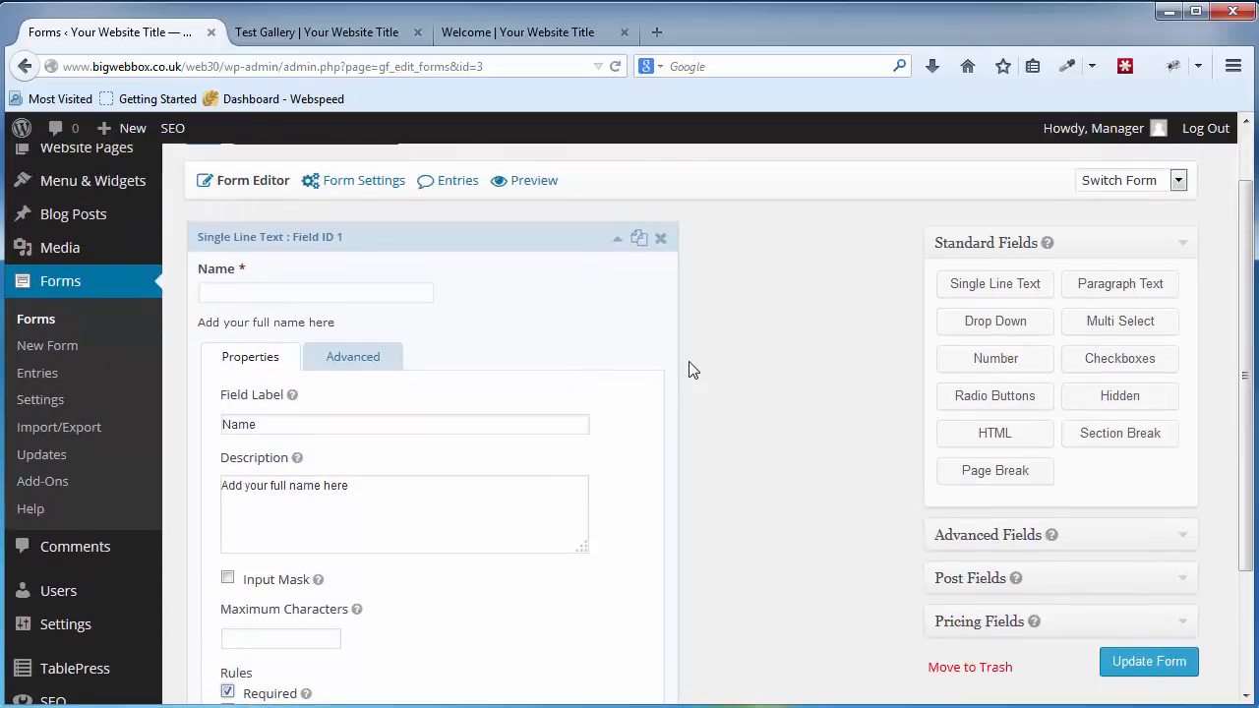
left_click(368, 363)
scroll(496, 482, "down", 3)
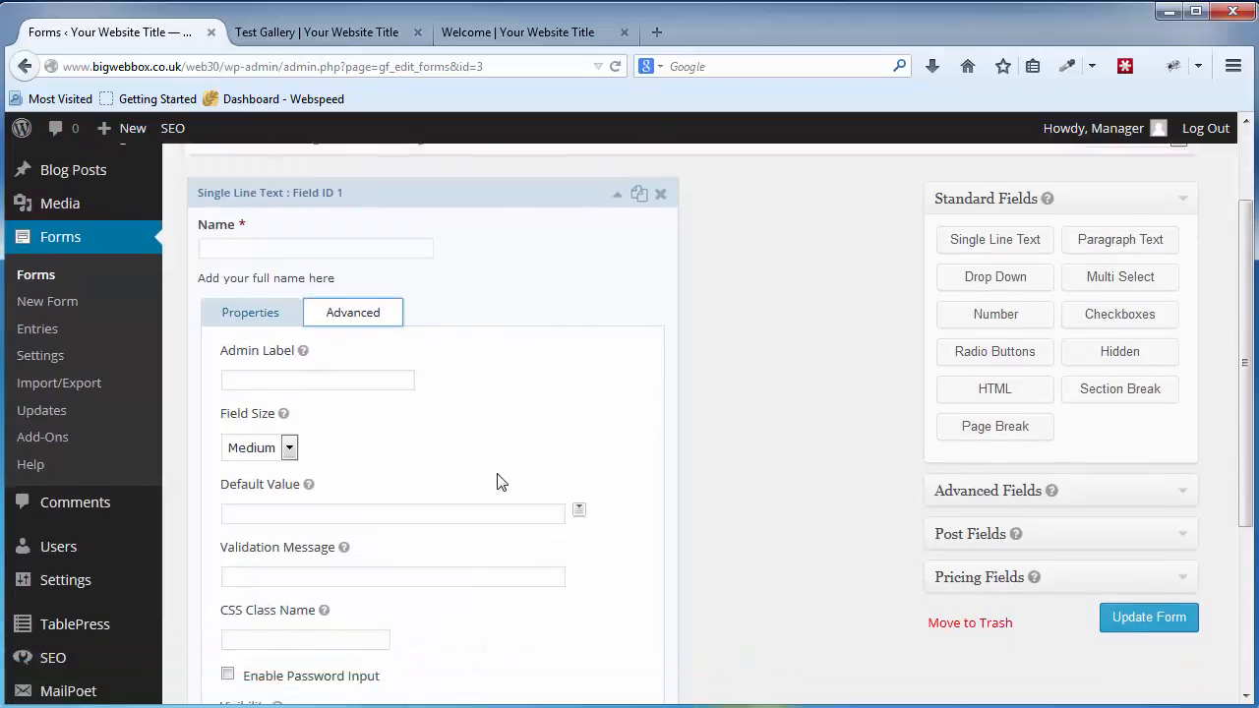
left_click(287, 356)
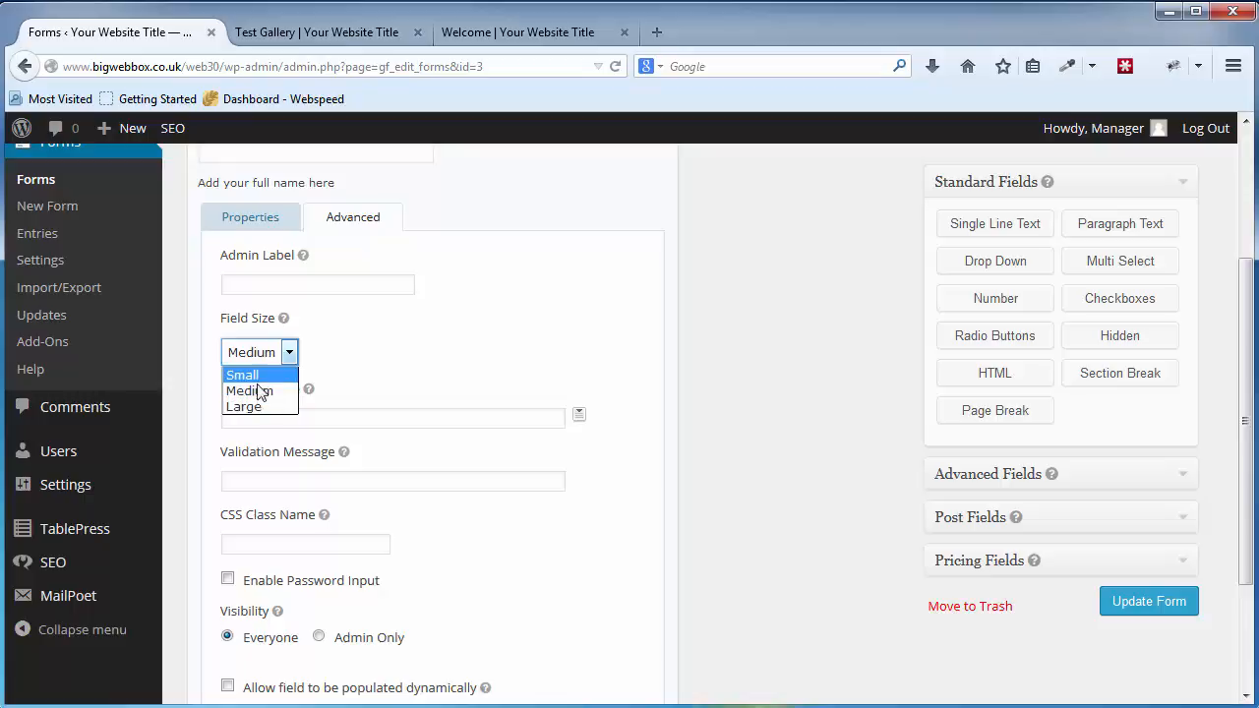
left_click(274, 394)
scroll(402, 340, "down", 2)
scroll(402, 337, "up", 5)
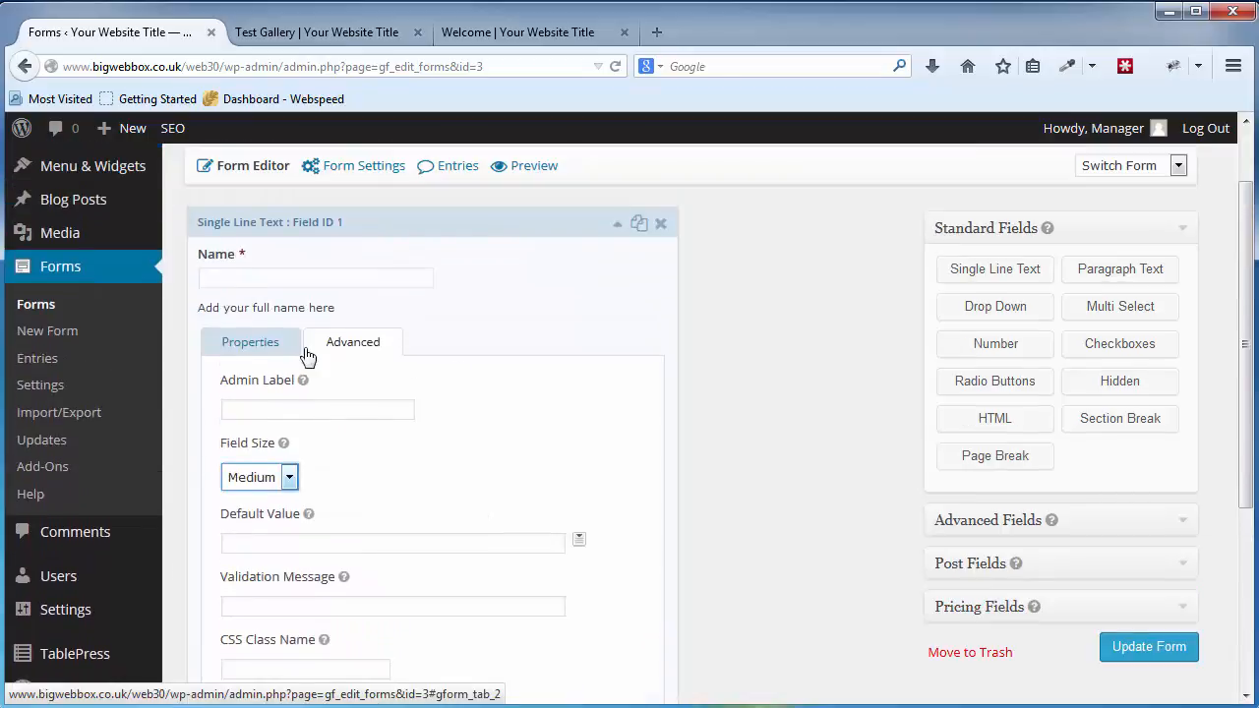
Step: Return to the Name field's general properties, review them, and collapse the field's settings
left_click(241, 343)
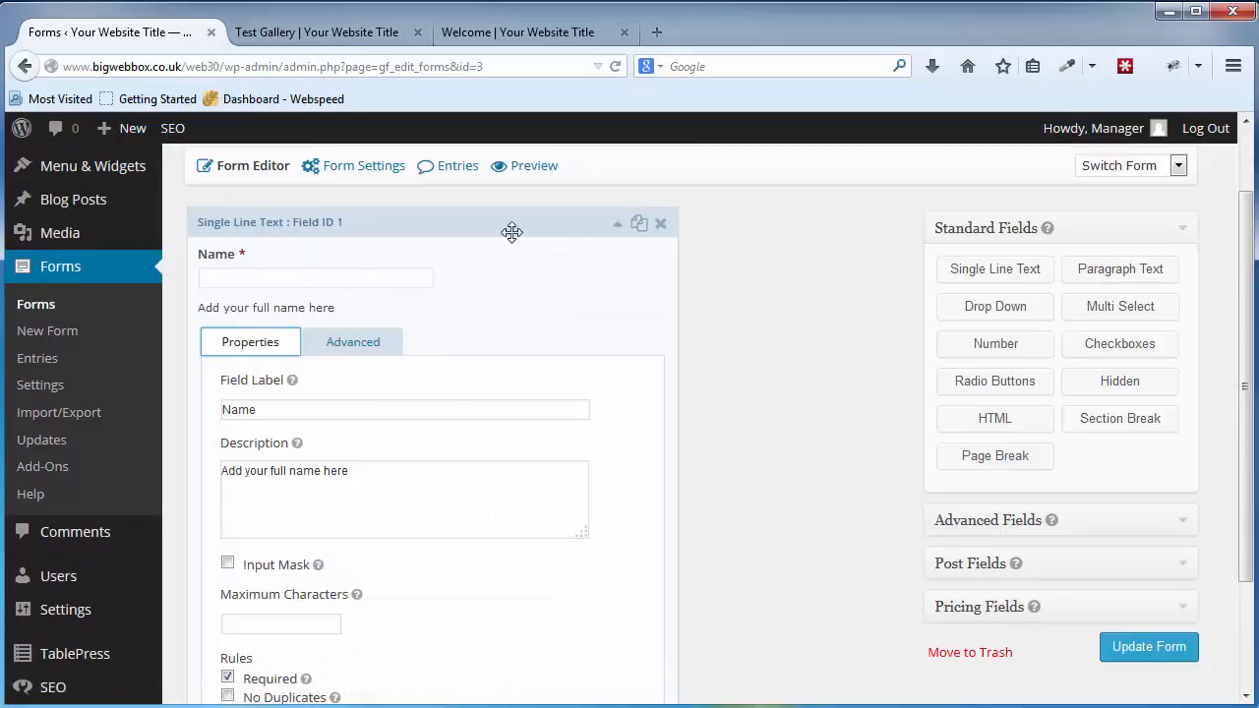
scroll(500, 436, "down", 1)
scroll(500, 436, "down", 3)
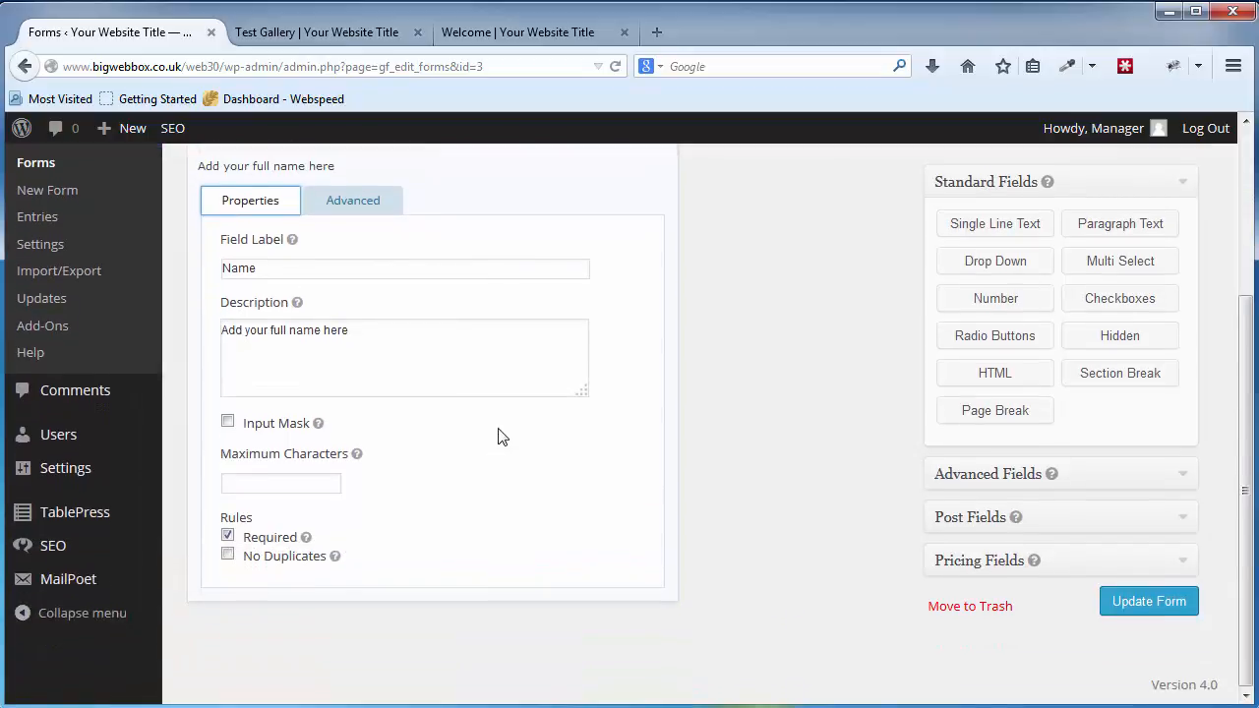
scroll(492, 433, "up", 5)
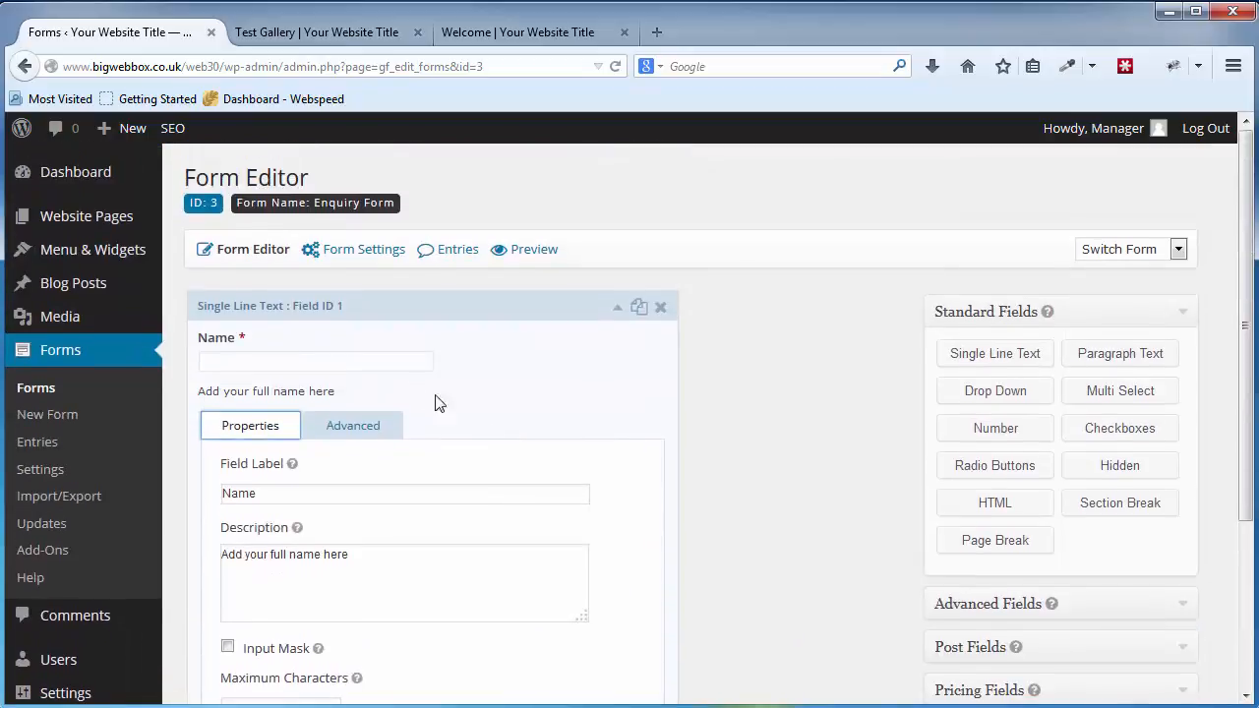
left_click(617, 308)
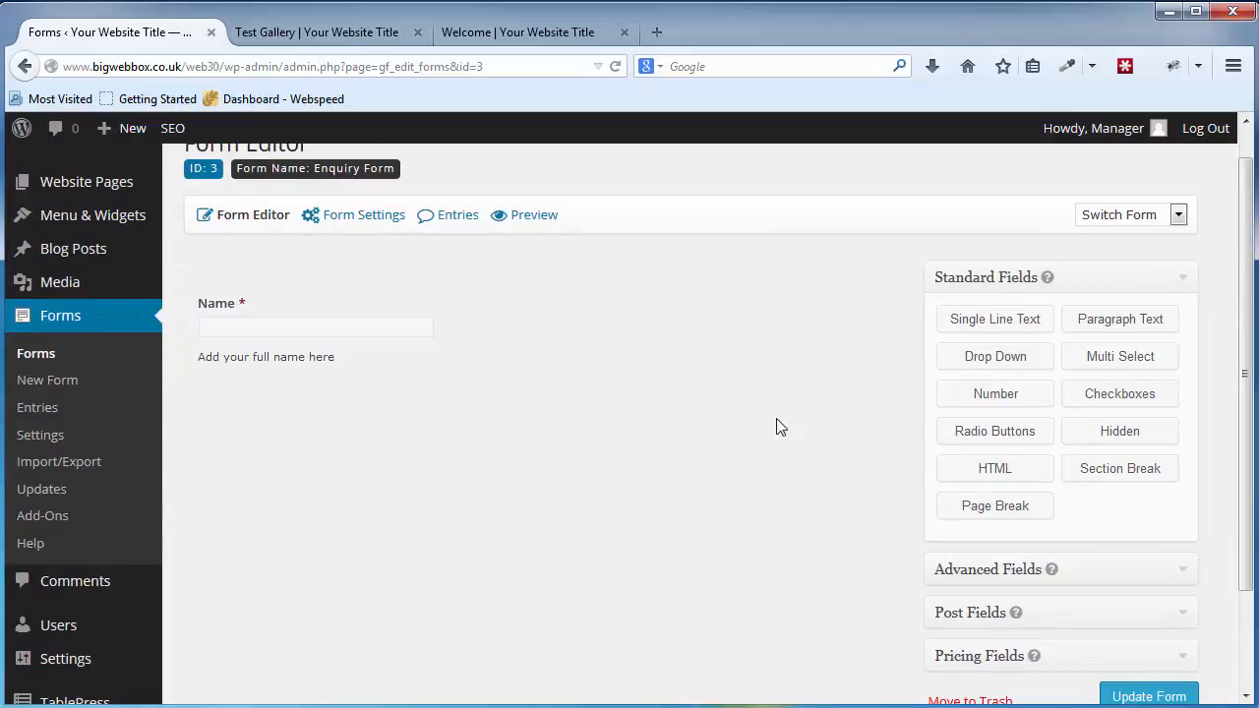
Step: Add a second Single Line Text field labelled "Telephone" below the Name field and collapse its settings
left_click(996, 330)
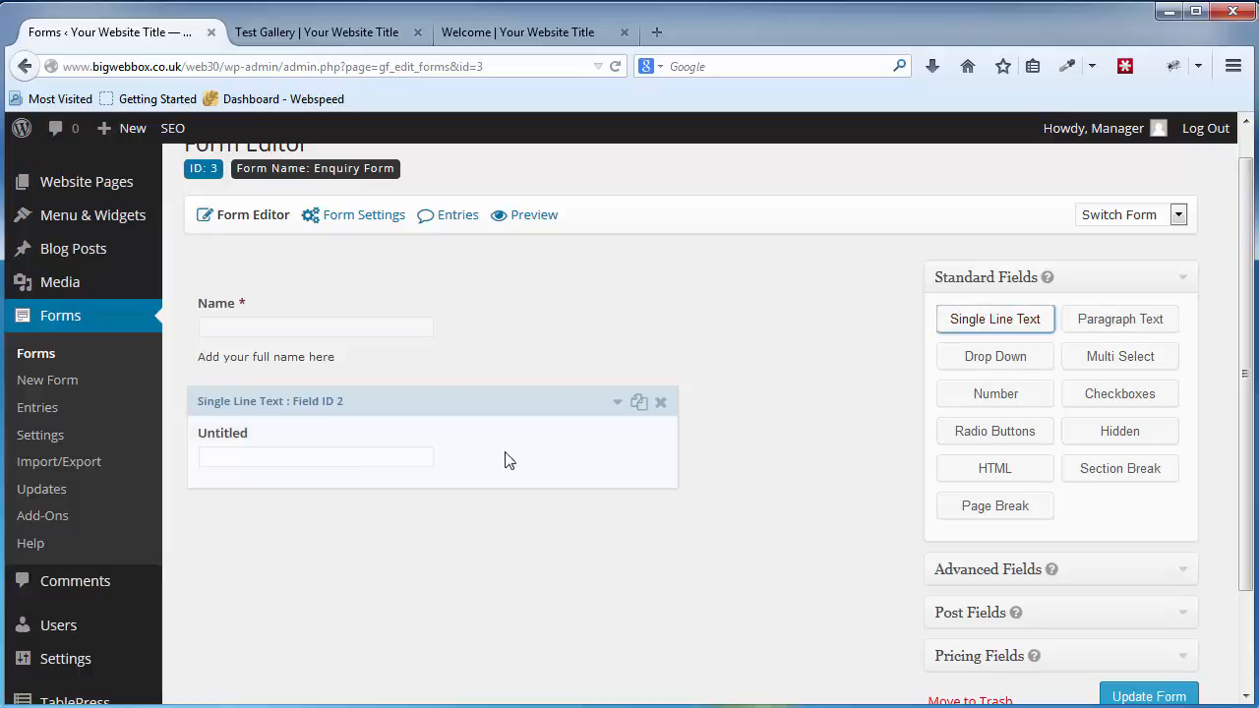
left_click(617, 401)
double_click(283, 567)
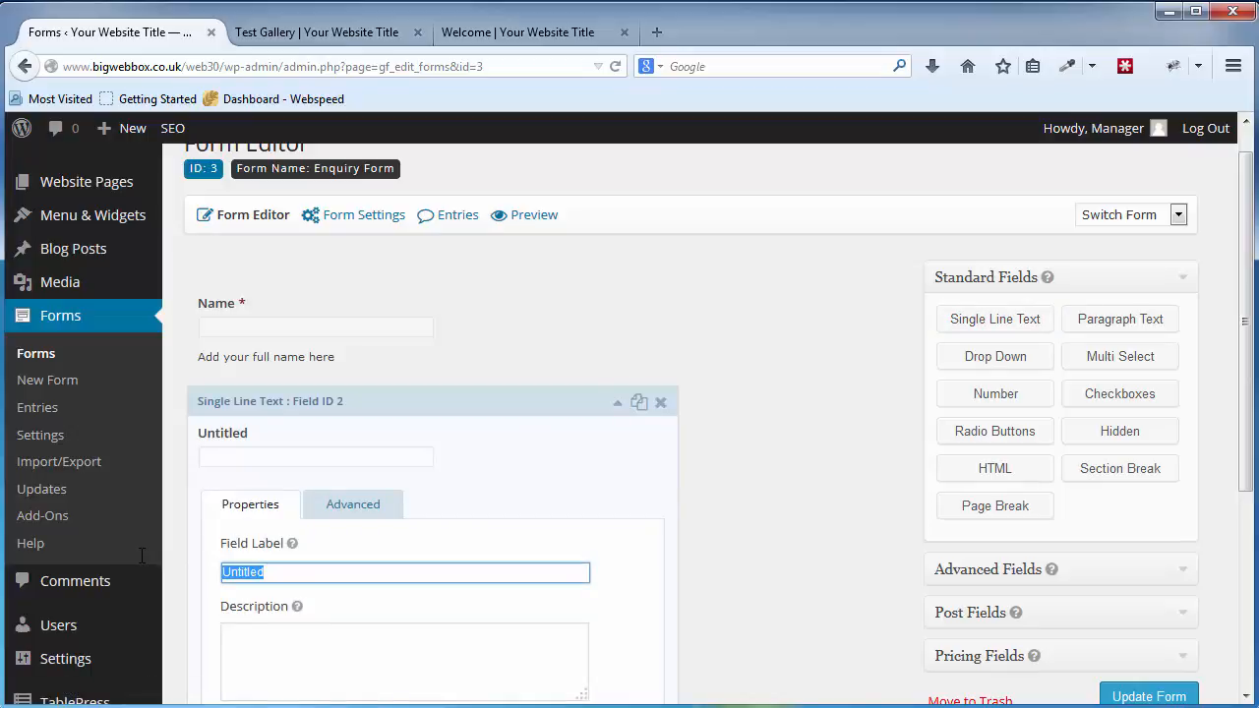
type("Telephone")
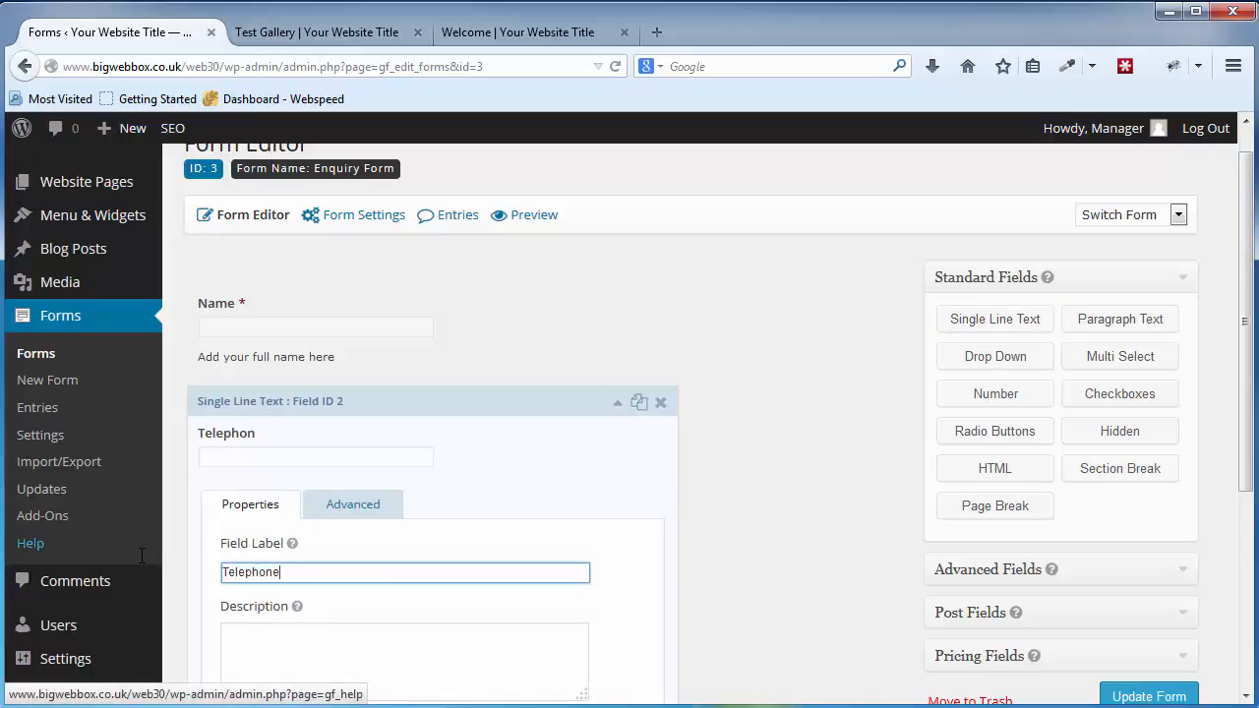
scroll(598, 472, "down", 2)
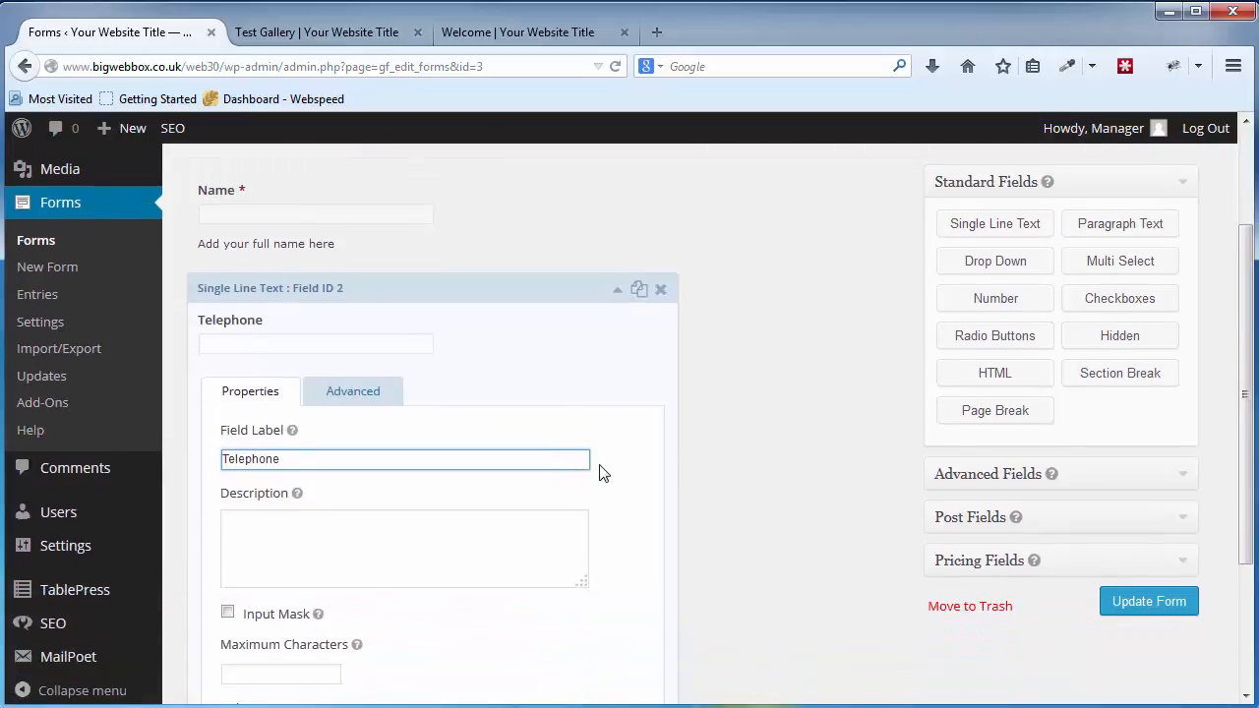
scroll(595, 487, "down", 3)
scroll(476, 440, "up", 5)
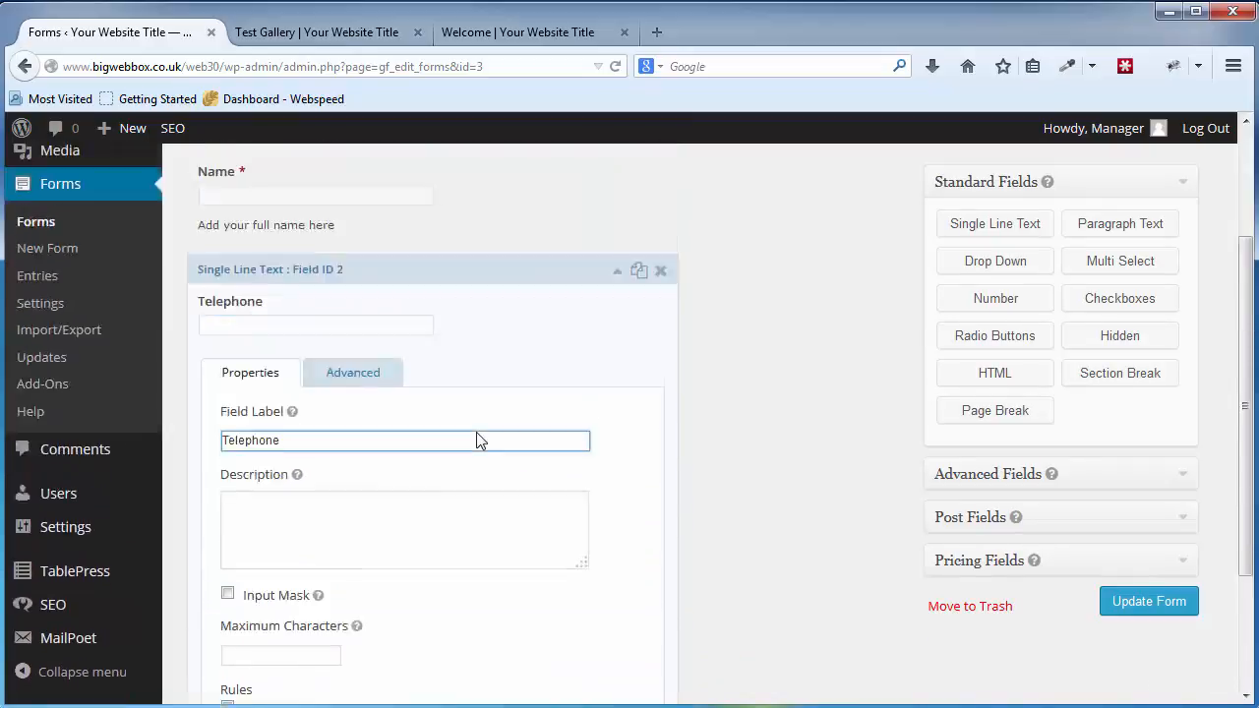
left_click(617, 436)
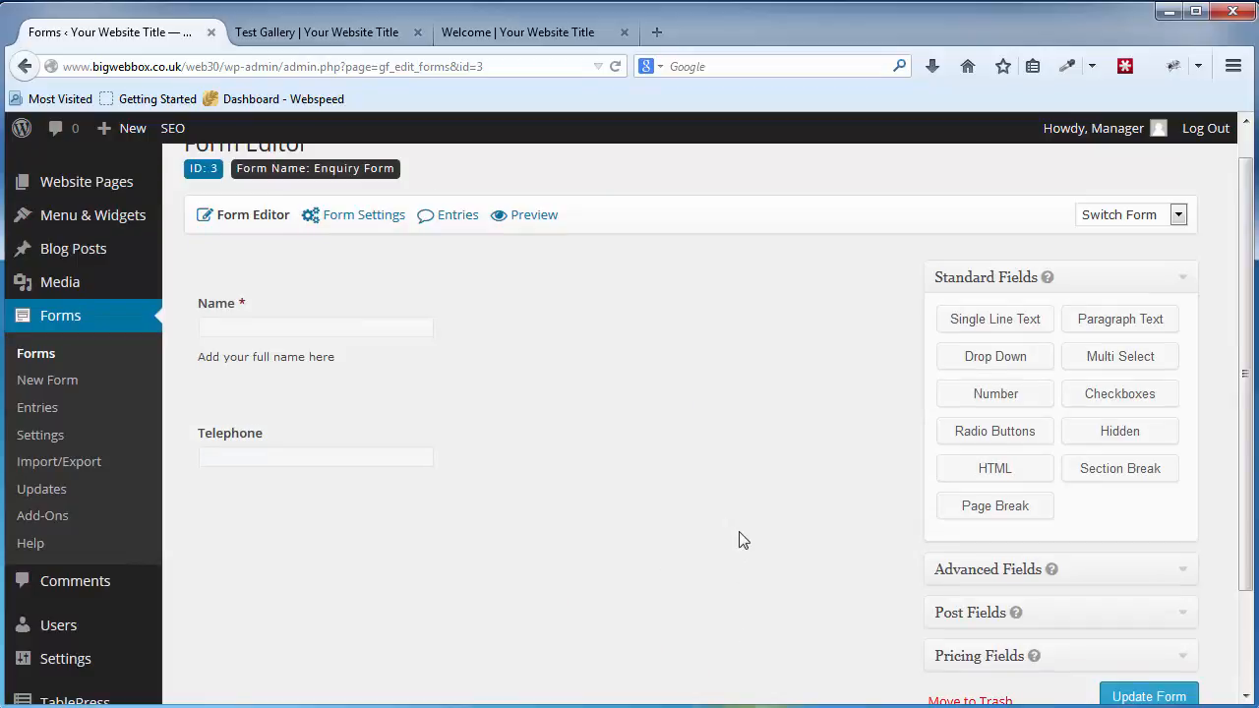
Step: Add an Email advanced field below the Telephone field, make it required, and collapse its settings
scroll(744, 534, "down", 2)
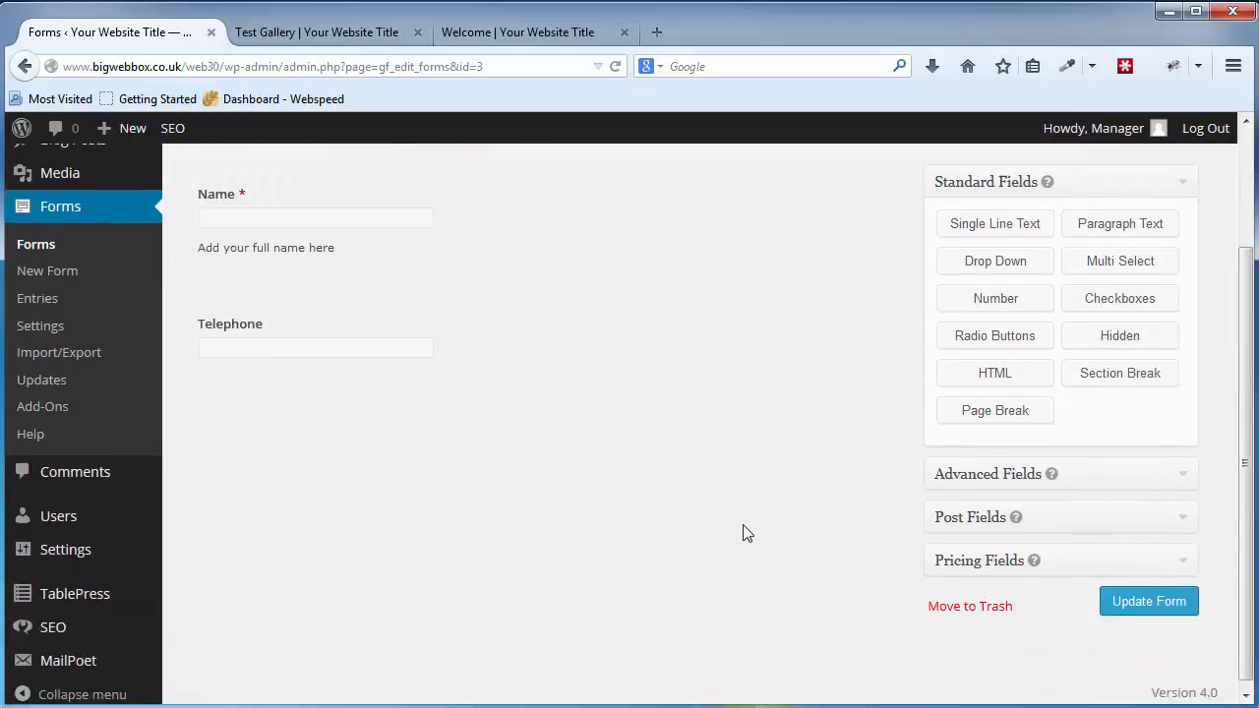
left_click(1187, 479)
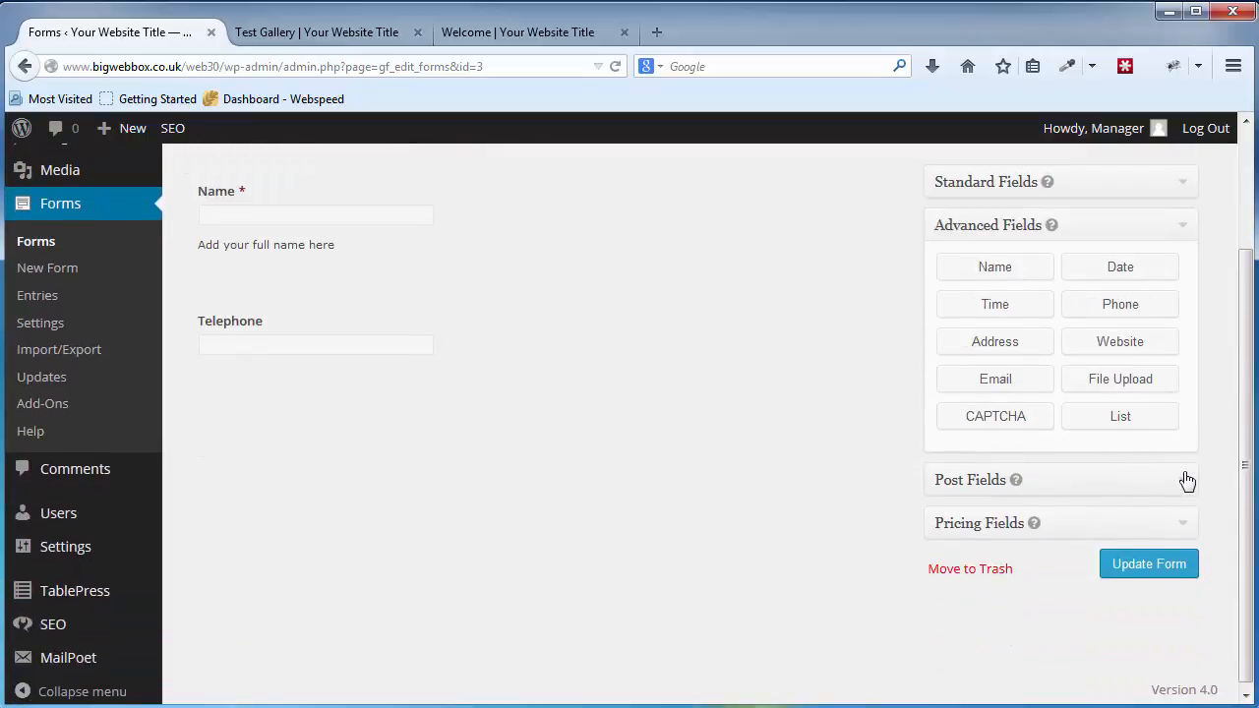
left_click(994, 390)
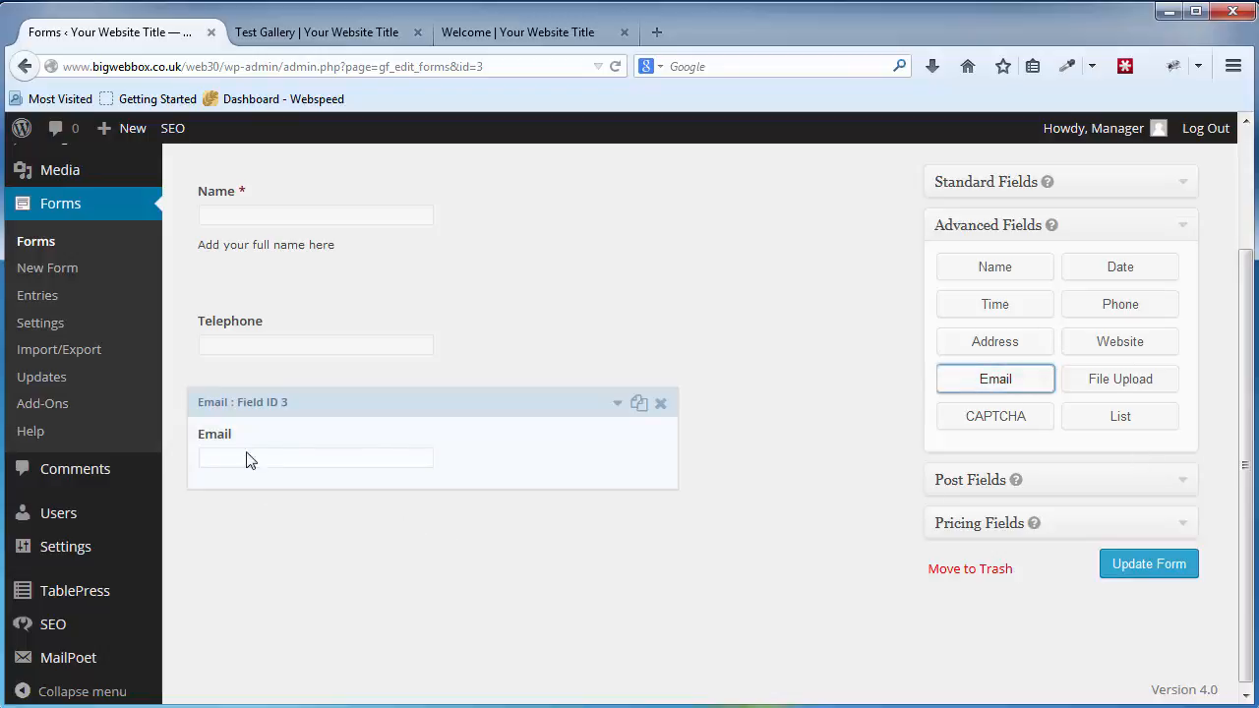
left_click(617, 407)
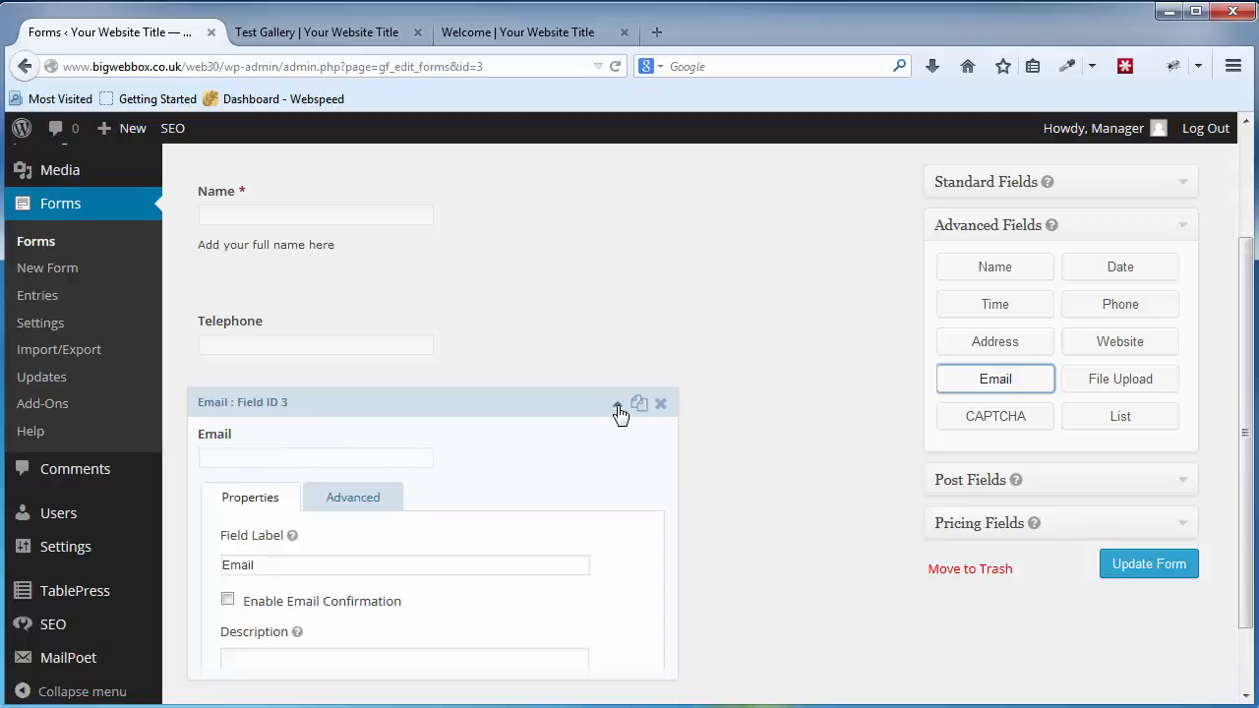
scroll(600, 526, "down", 4)
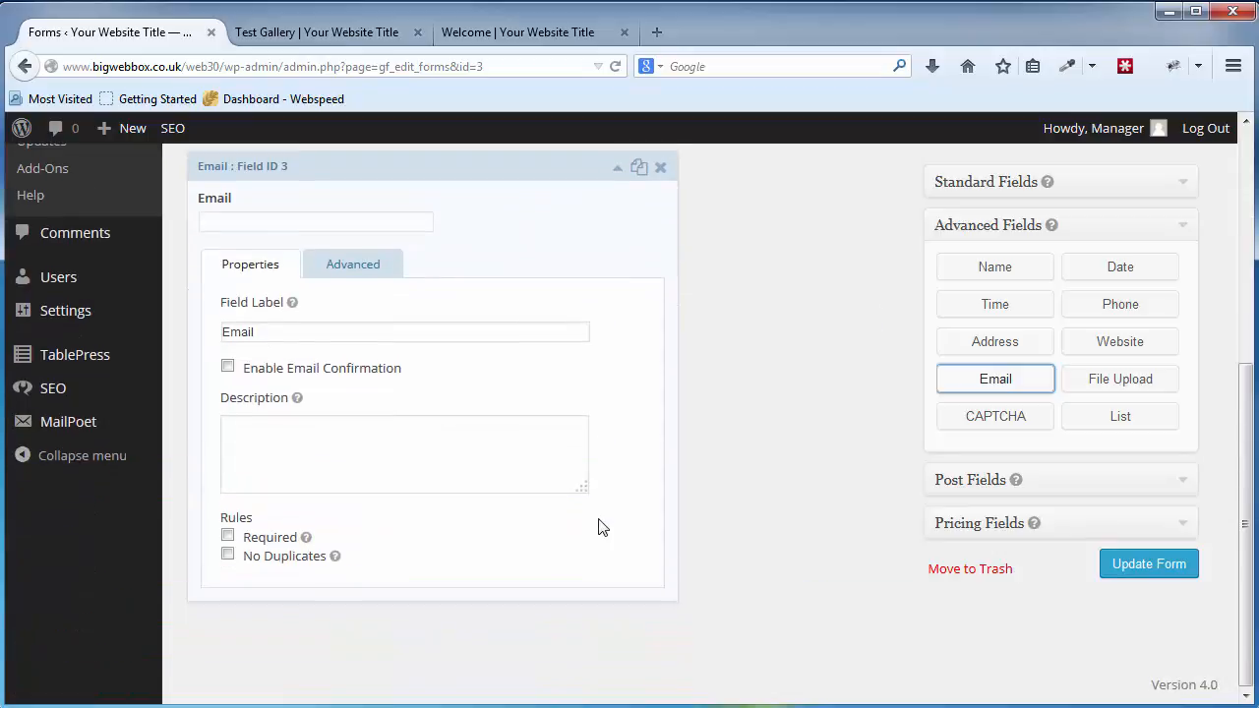
left_click(228, 536)
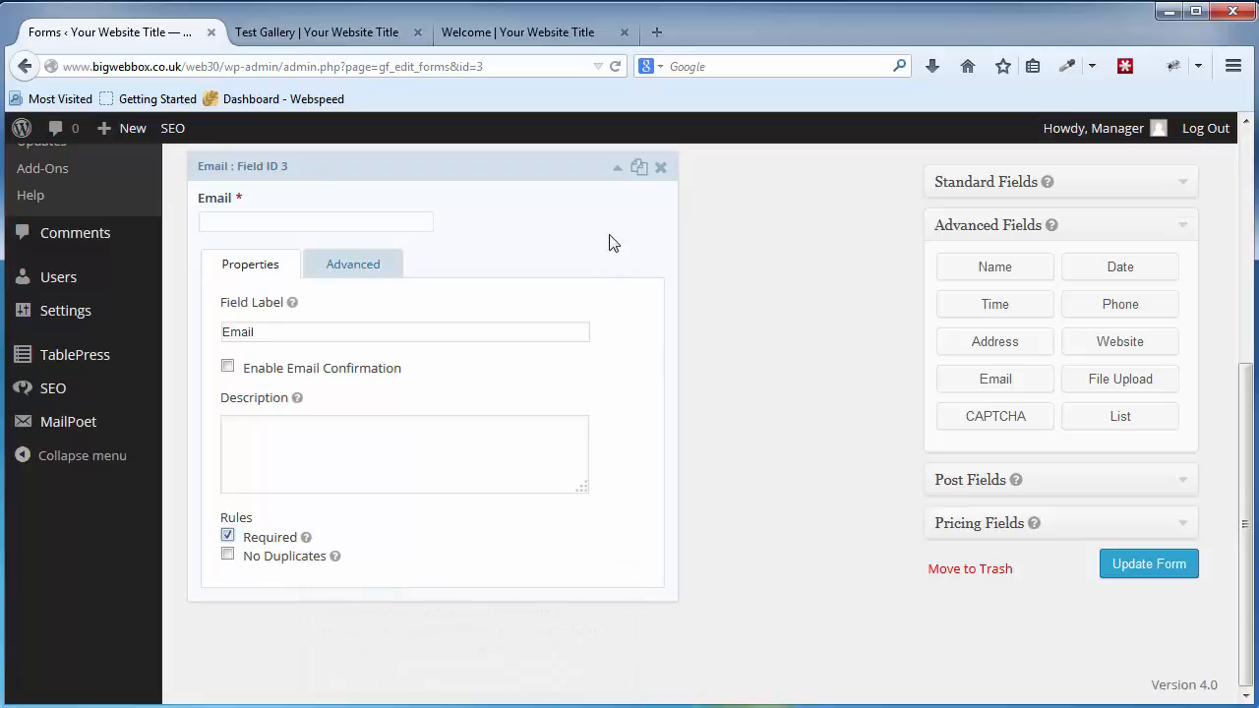
left_click(617, 174)
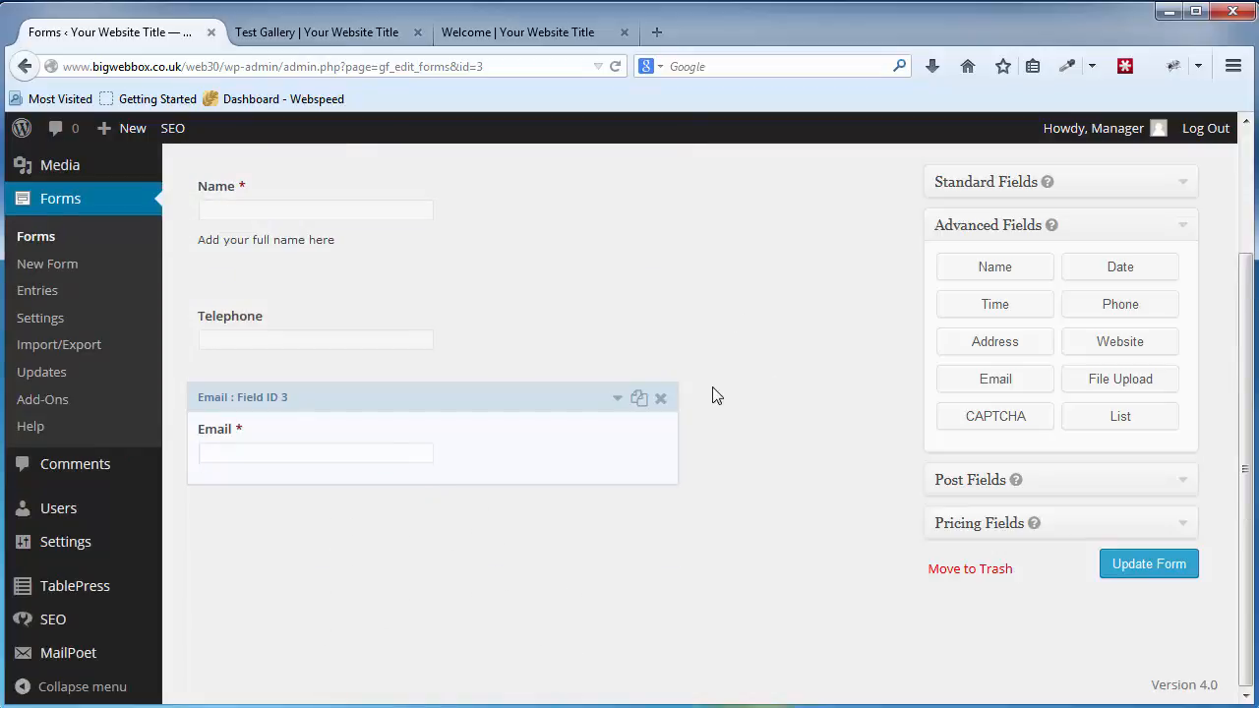
Step: Add a Paragraph Text field labelled "Comments / Message" below the Email field and make it required
scroll(716, 396, "up", 1)
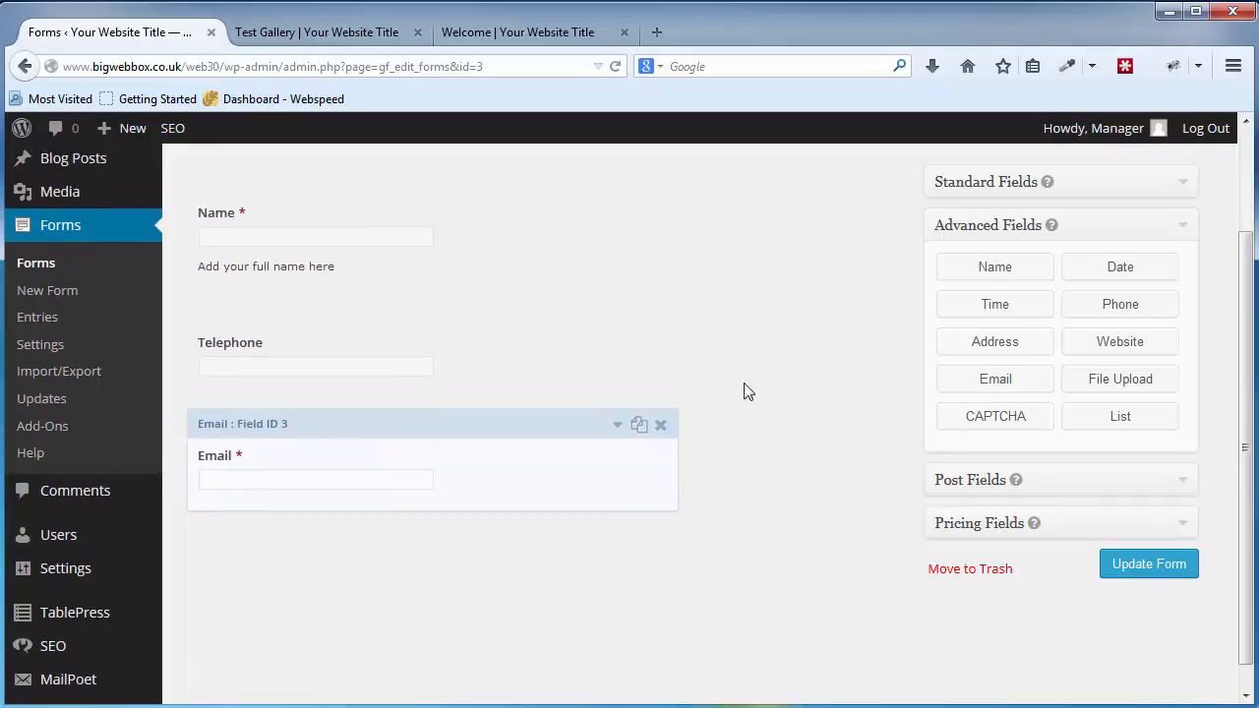
left_click(1171, 187)
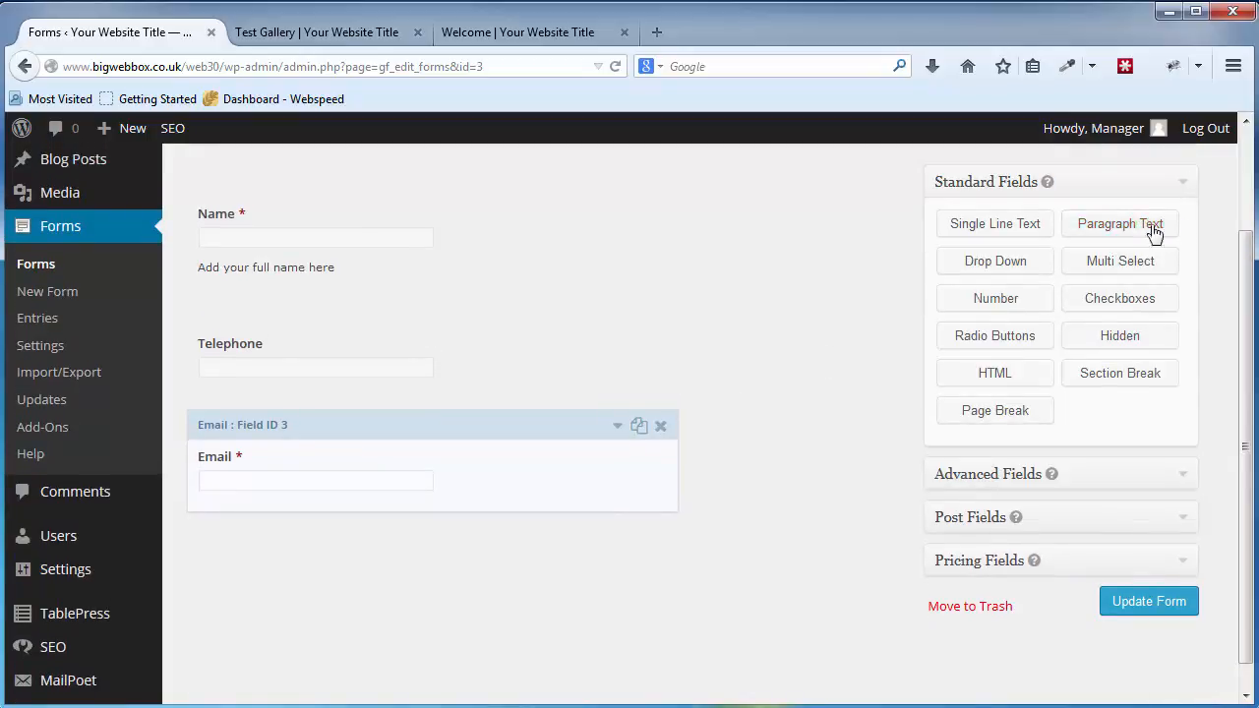
left_click(1090, 234)
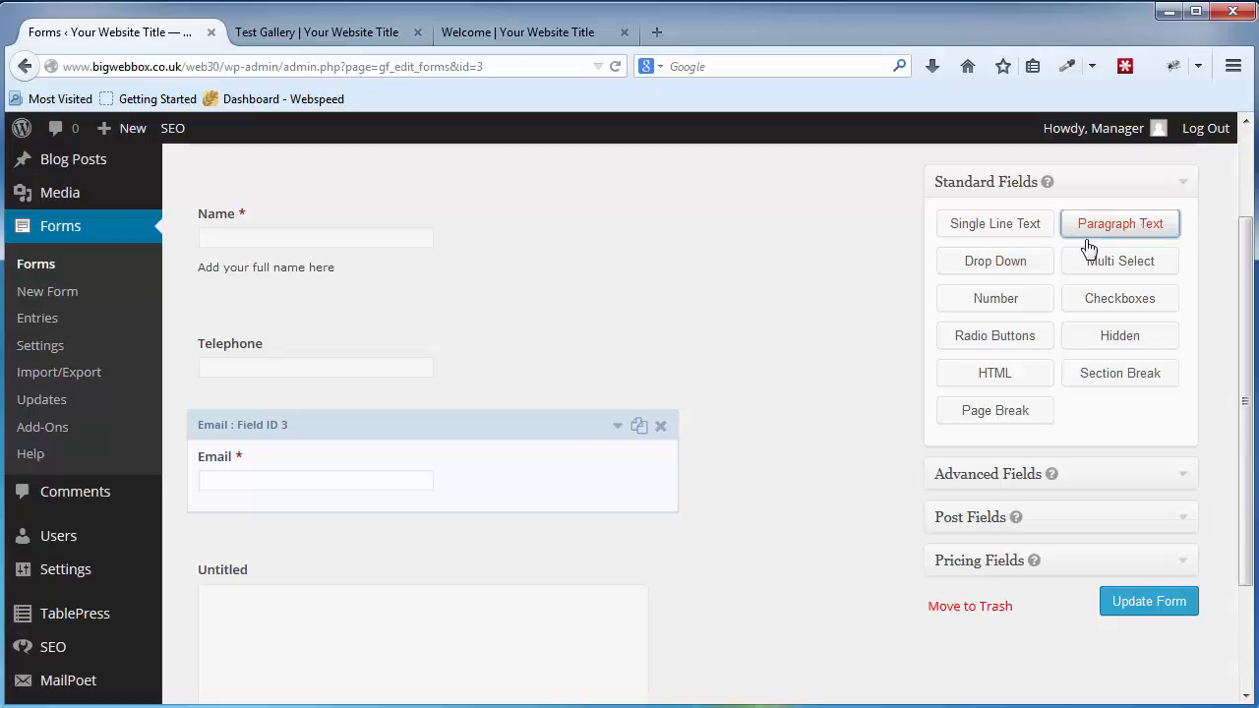
mouse_move(551, 492)
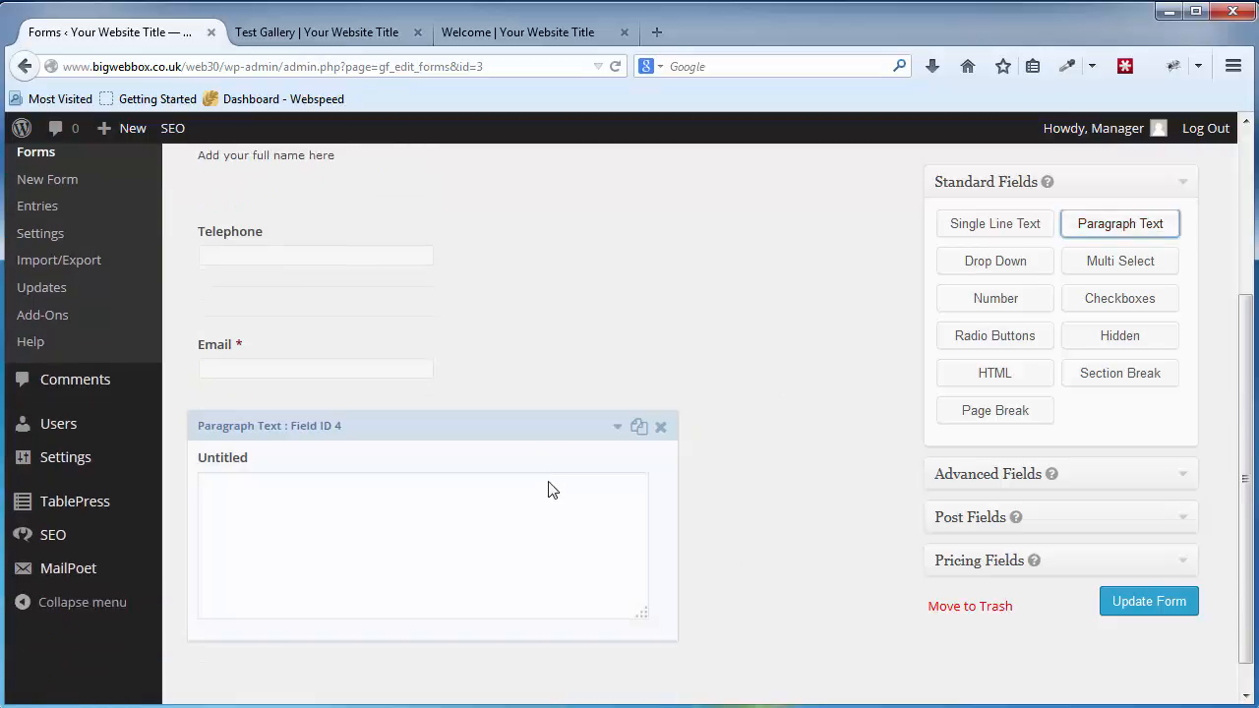
left_click(619, 433)
scroll(602, 492, "down", 3)
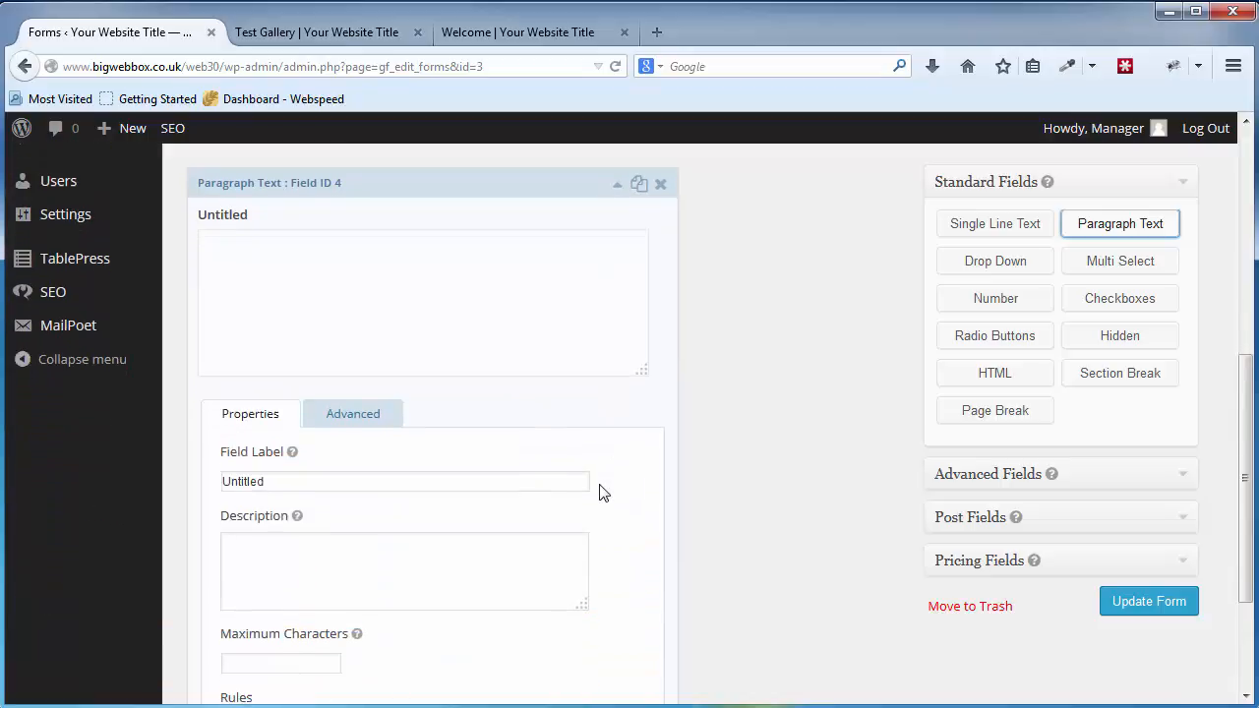
double_click(260, 483)
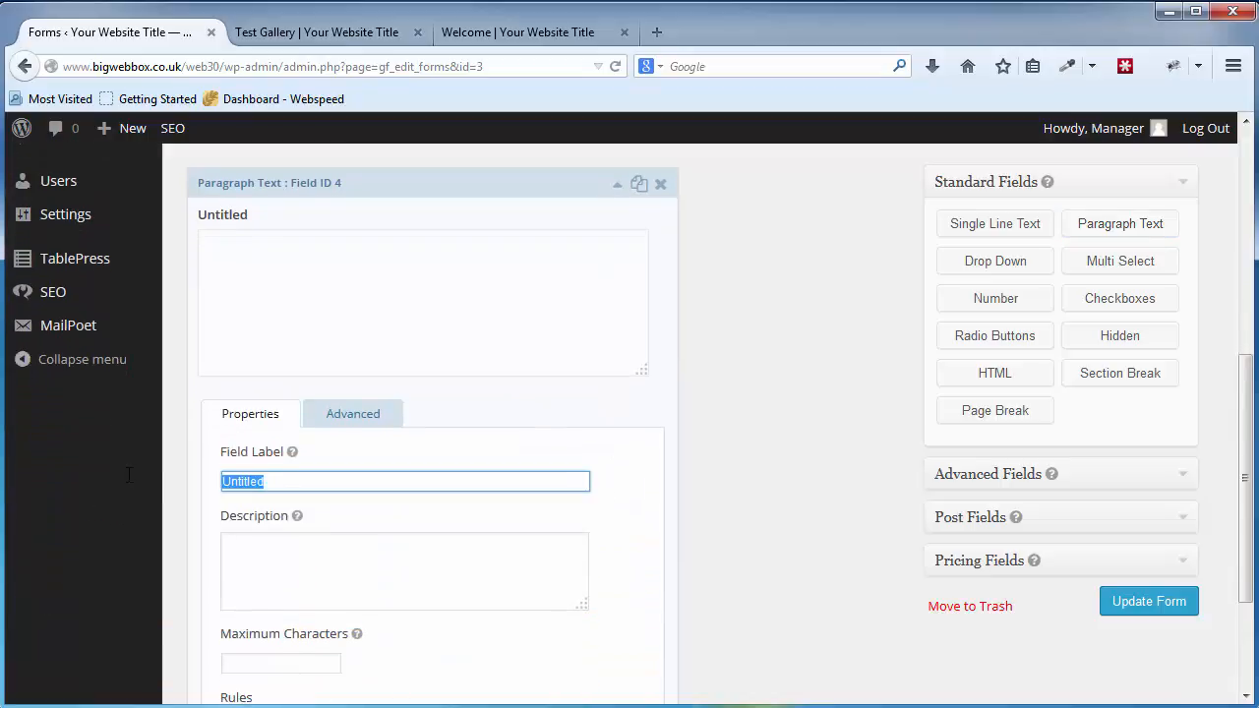
type("Comments / Message")
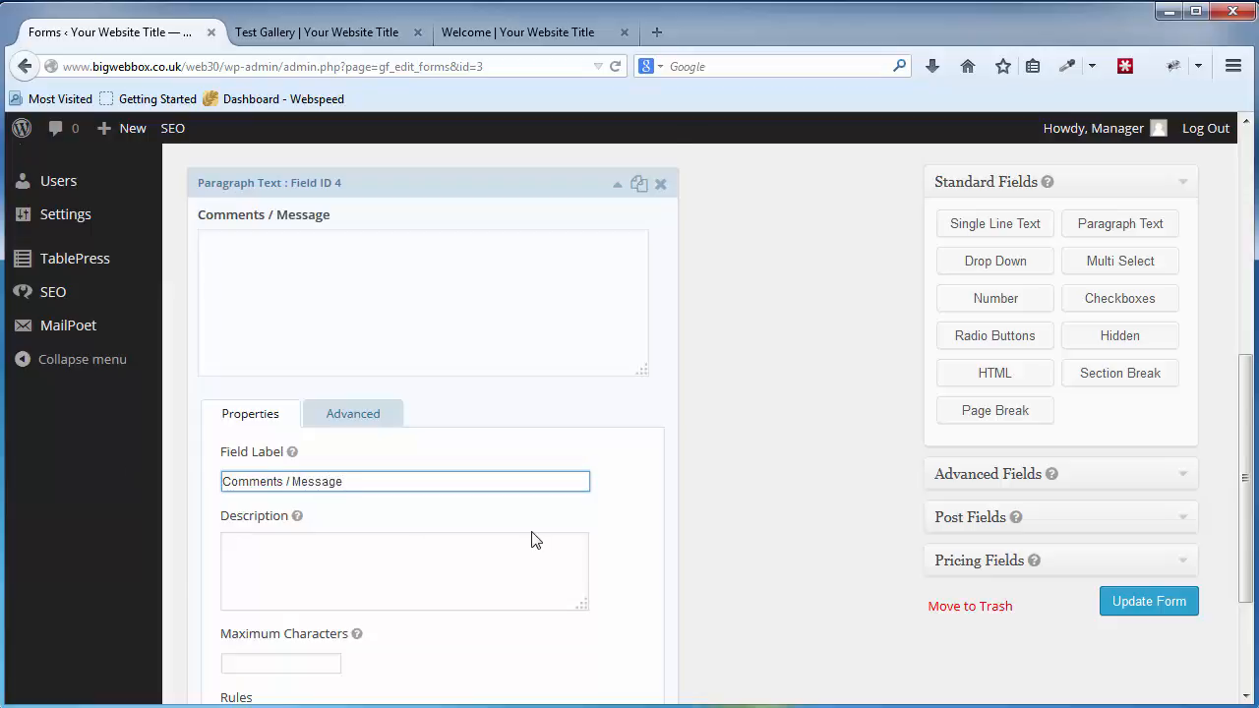
scroll(531, 540, "down", 3)
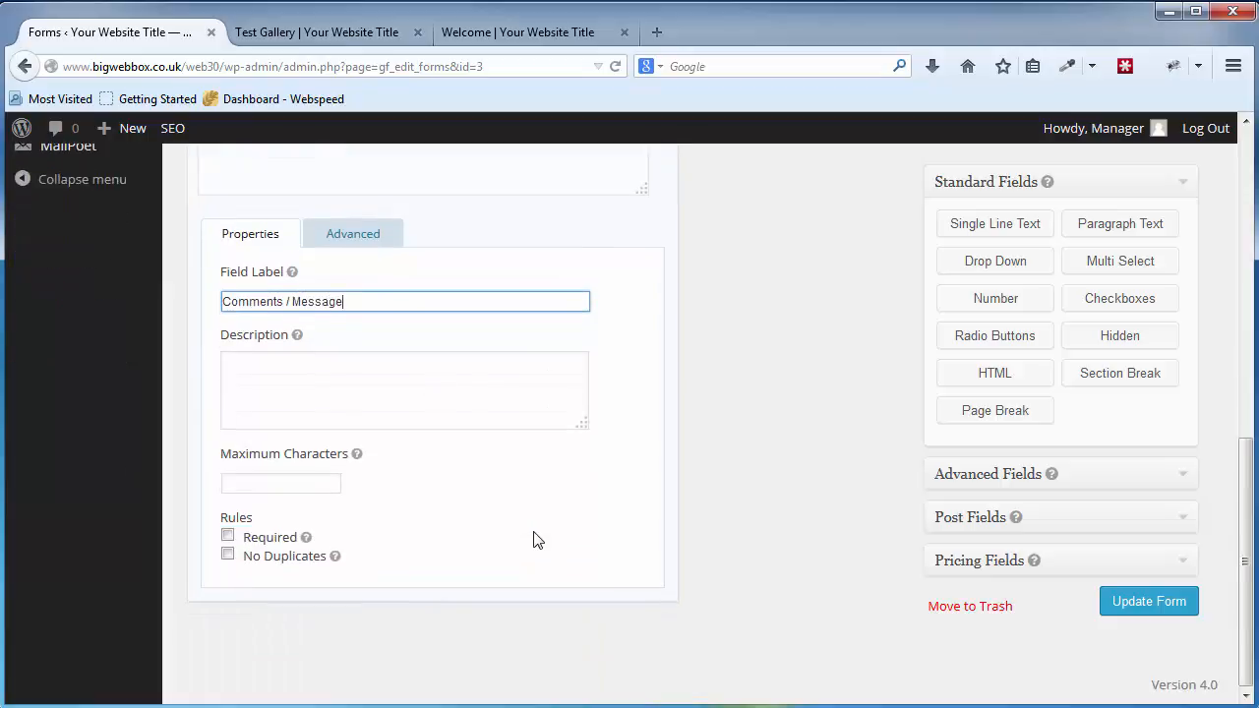
left_click(227, 534)
scroll(521, 516, "up", 3)
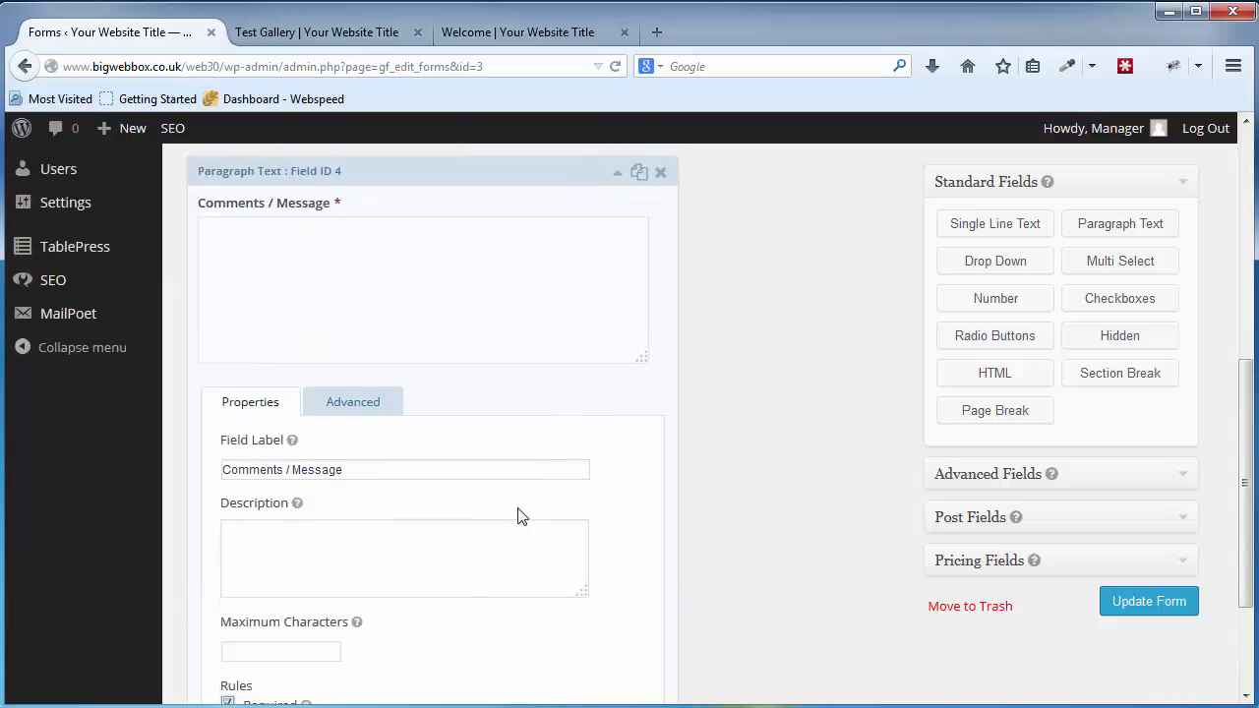
Step: Try the Small and Large field sizes on the Comments / Message field and set it back to Medium
scroll(613, 505, "down", 3)
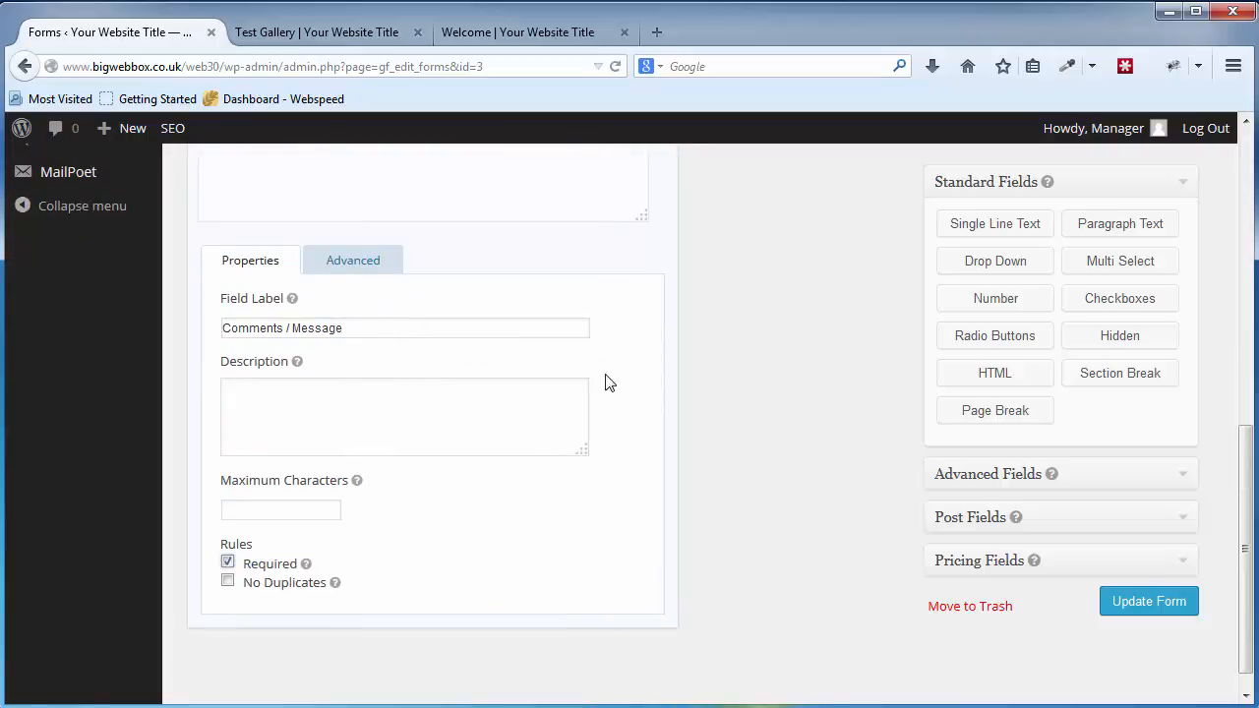
left_click(362, 264)
scroll(521, 434, "up", 2)
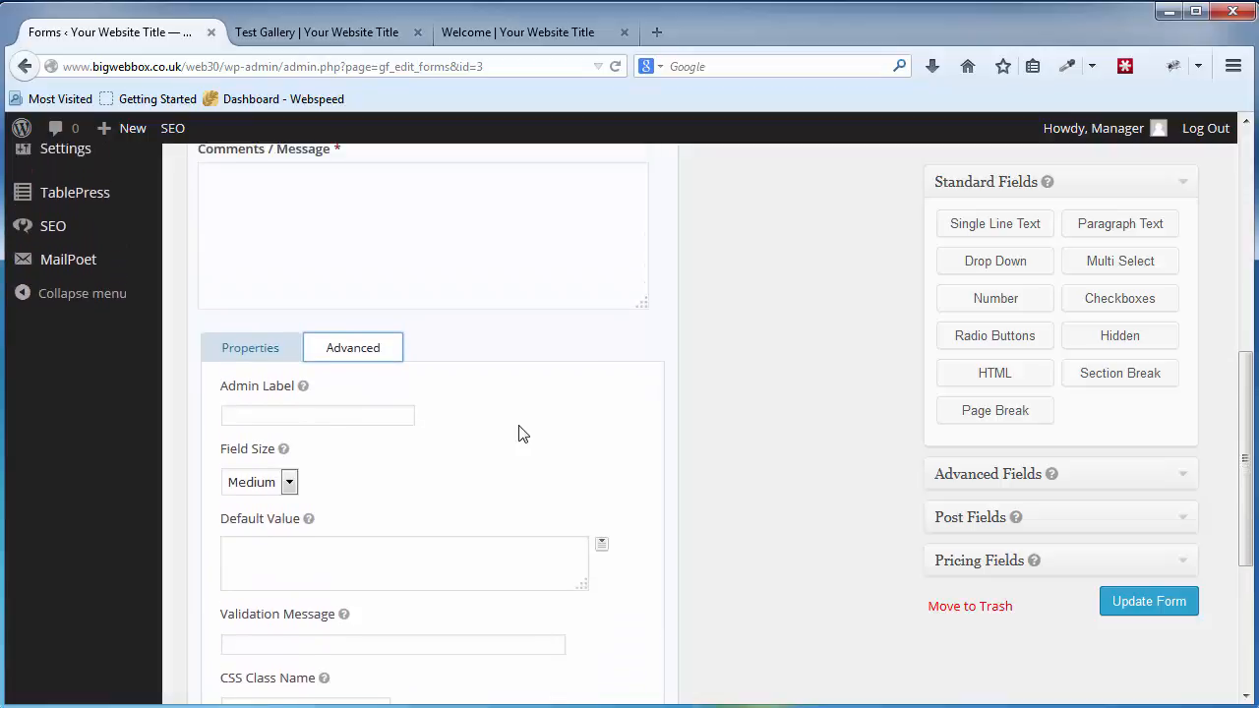
left_click(291, 512)
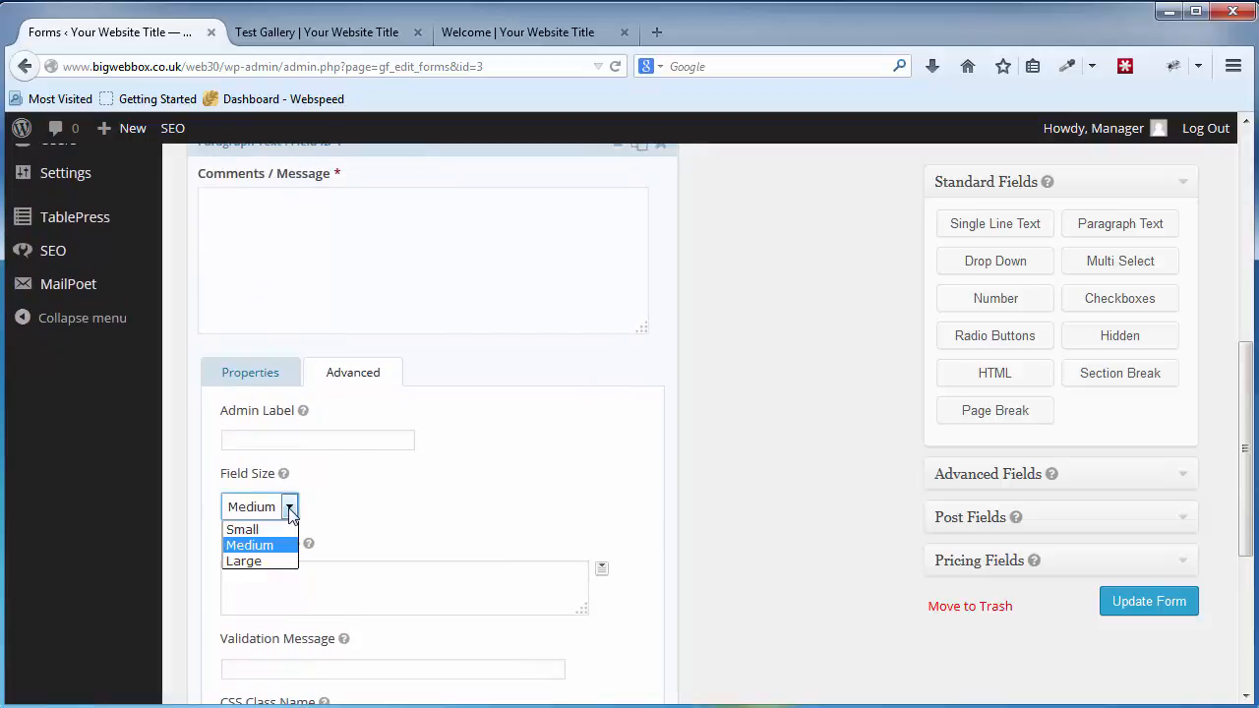
left_click(270, 524)
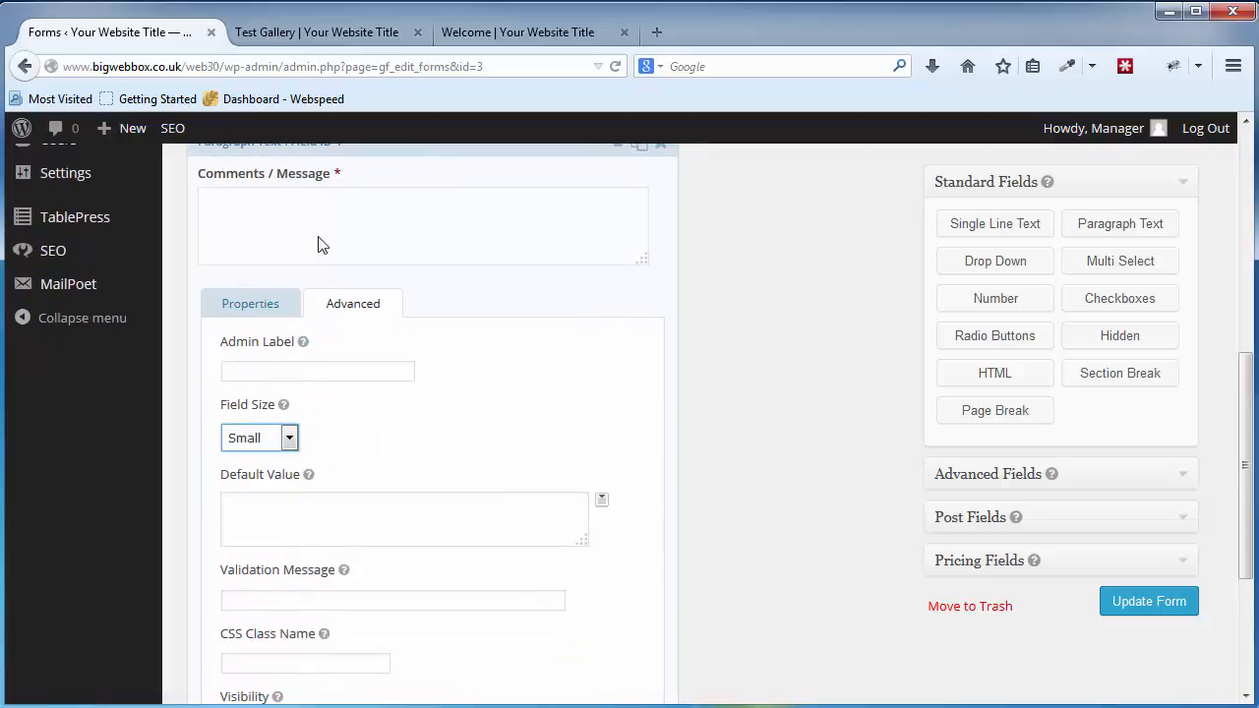
left_click(283, 437)
left_click(259, 494)
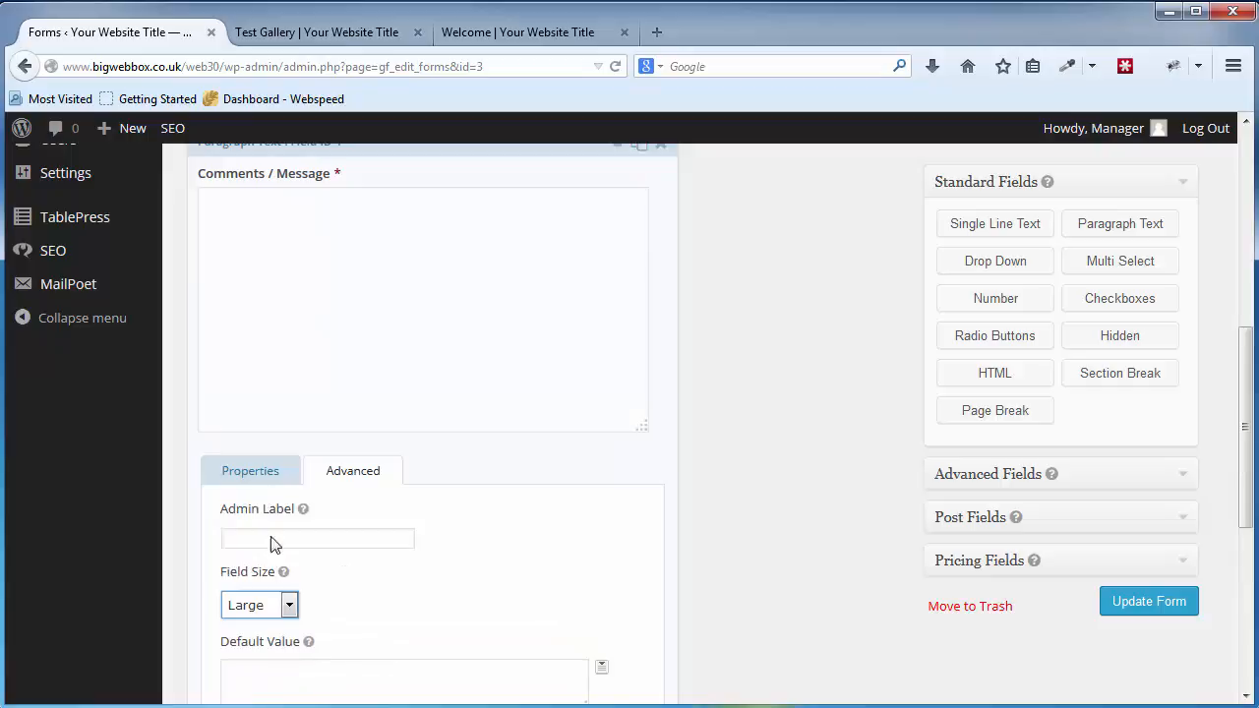
left_click(275, 610)
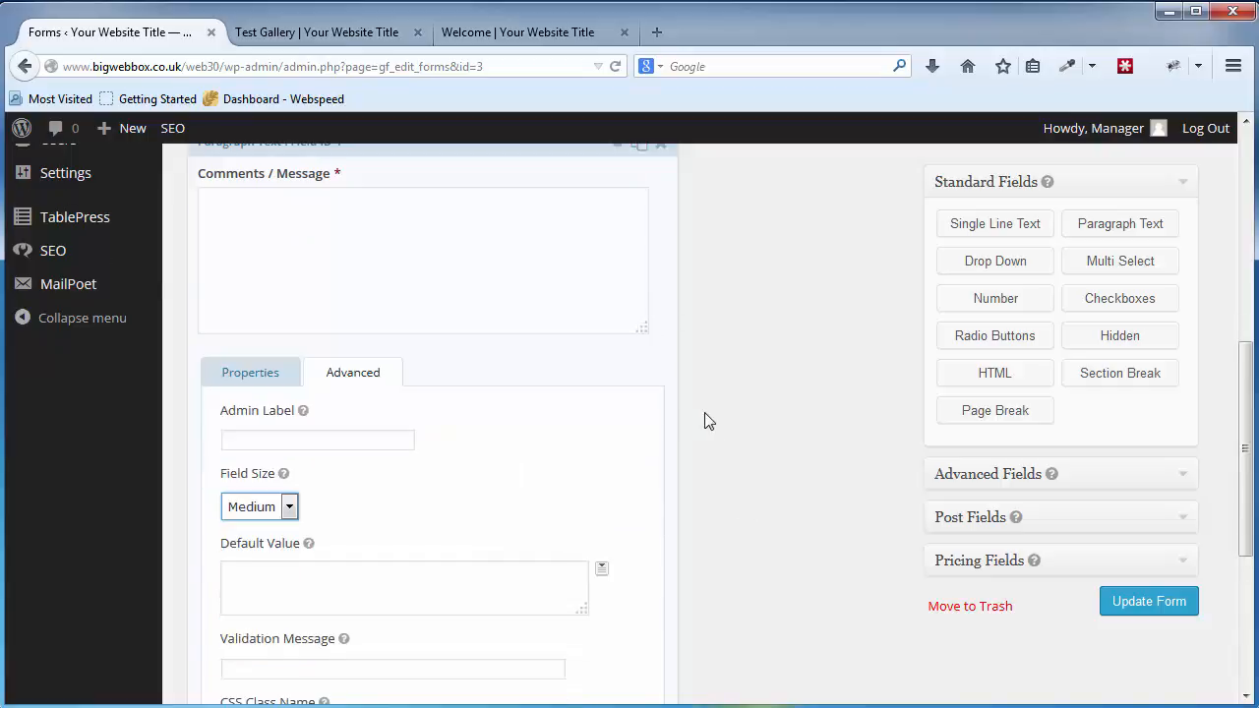
Step: Collapse the settings of the Comments / Message field
scroll(702, 421, "up", 3)
left_click(618, 478)
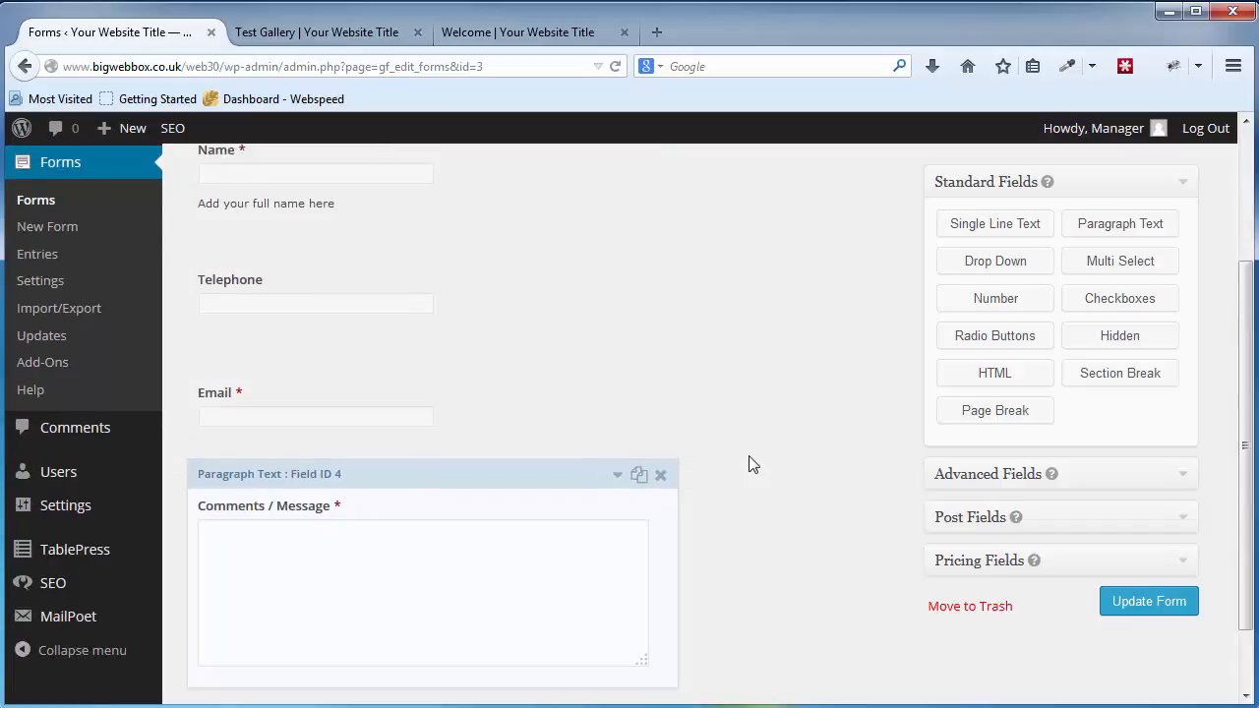
left_click(617, 478)
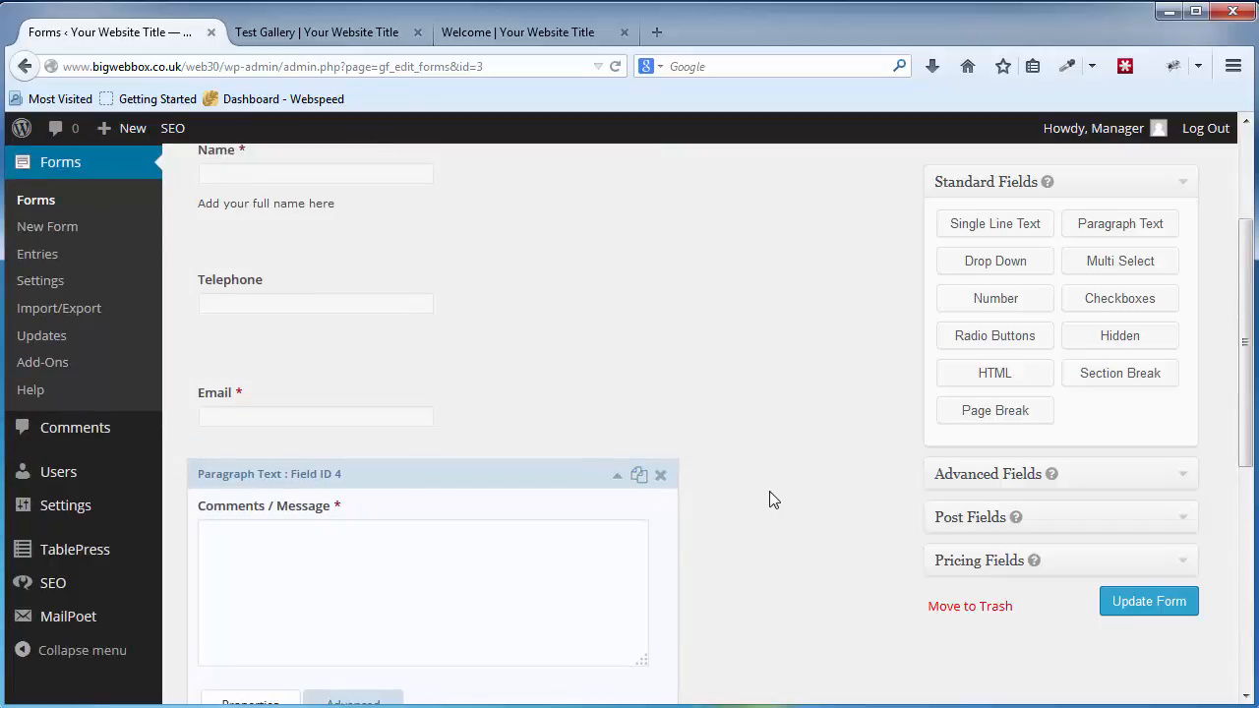
left_click(618, 477)
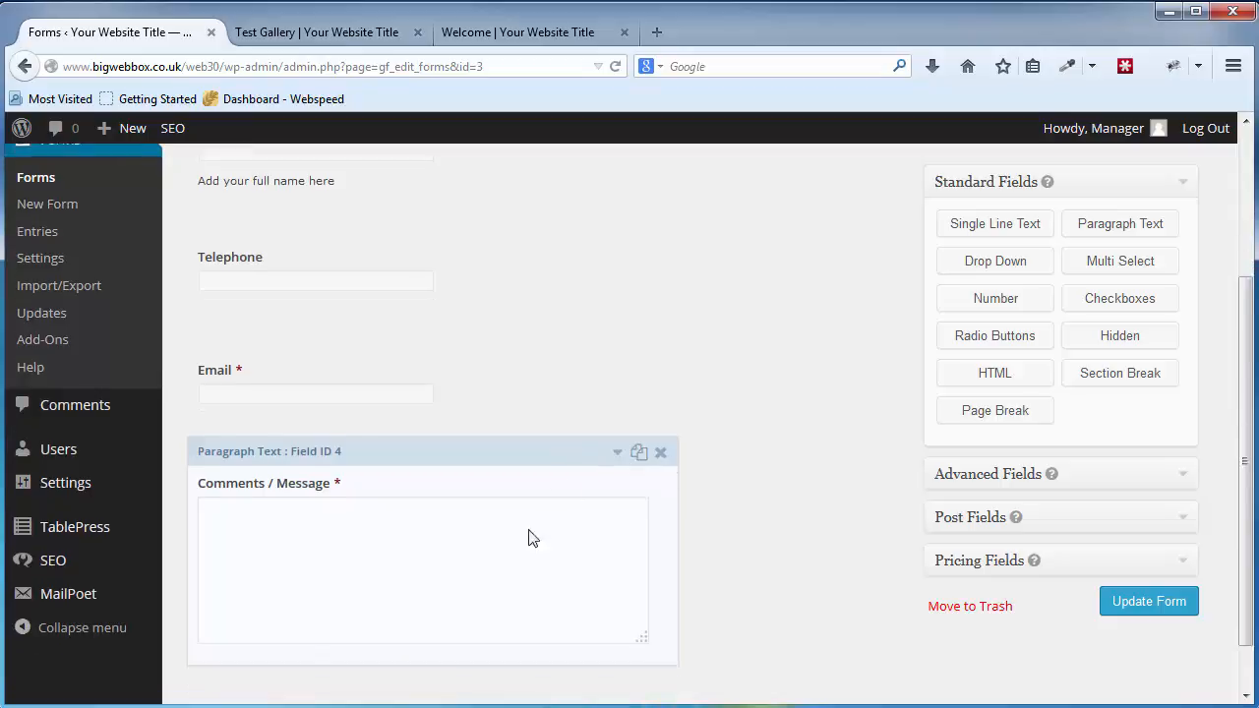
Step: Review all the fields of the Enquiry Form and save the updated form
scroll(814, 458, "up", 5)
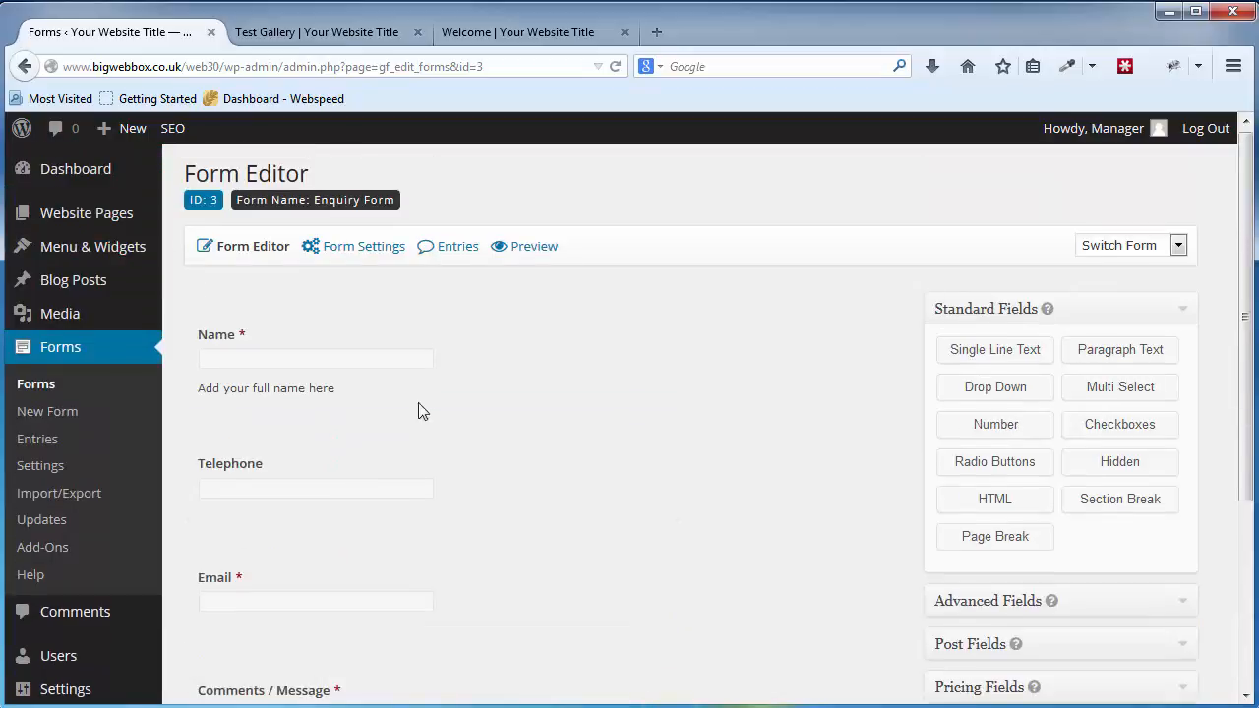
scroll(436, 593, "down", 3)
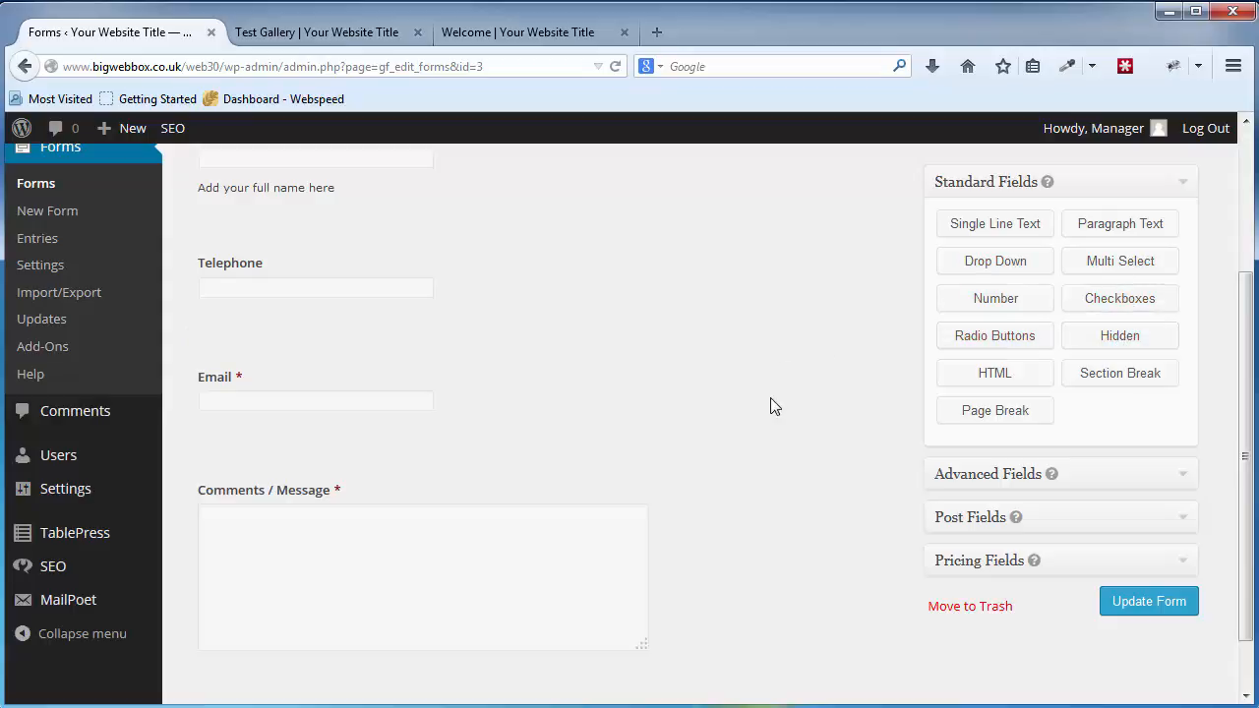
scroll(772, 406, "down", 1)
scroll(772, 406, "up", 5)
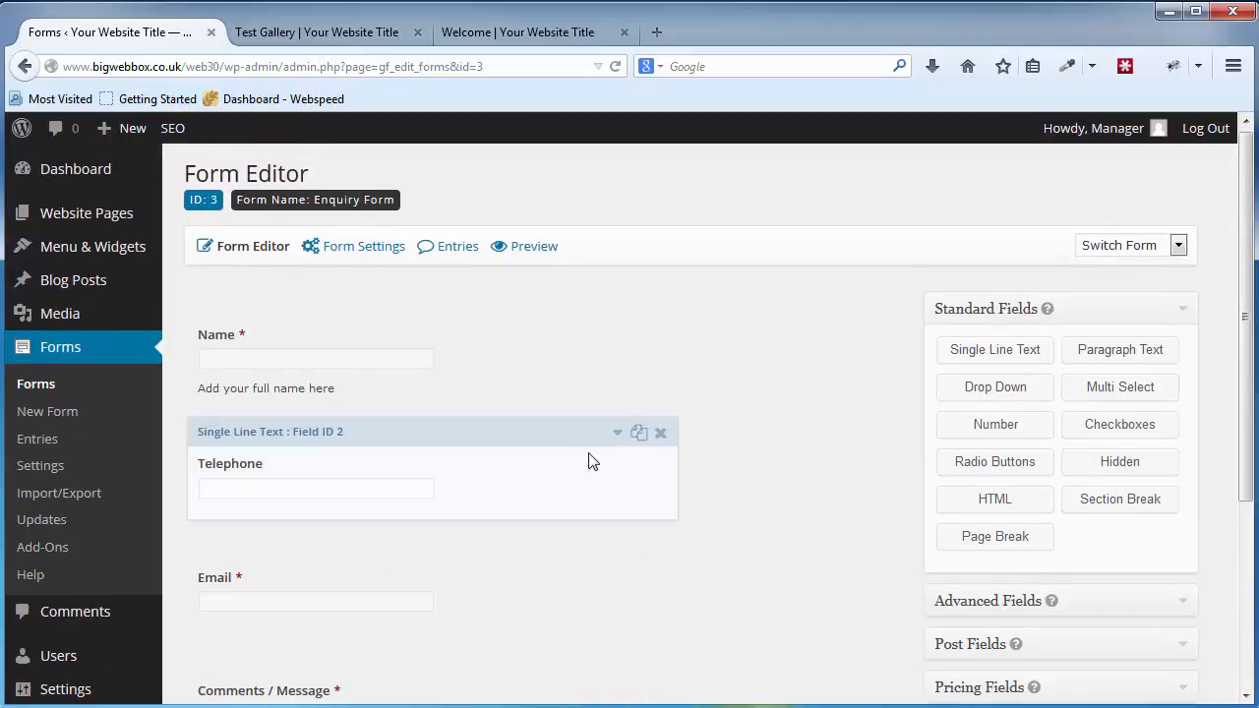
scroll(813, 456, "down", 2)
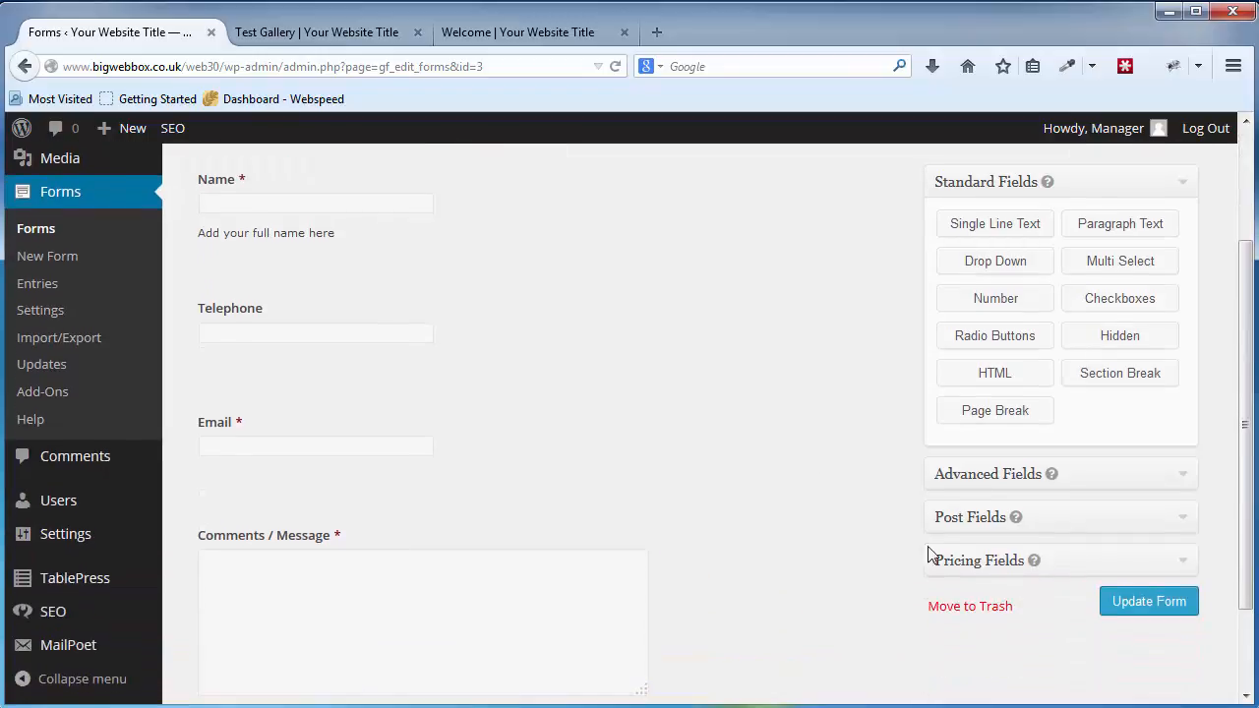
left_click(1169, 609)
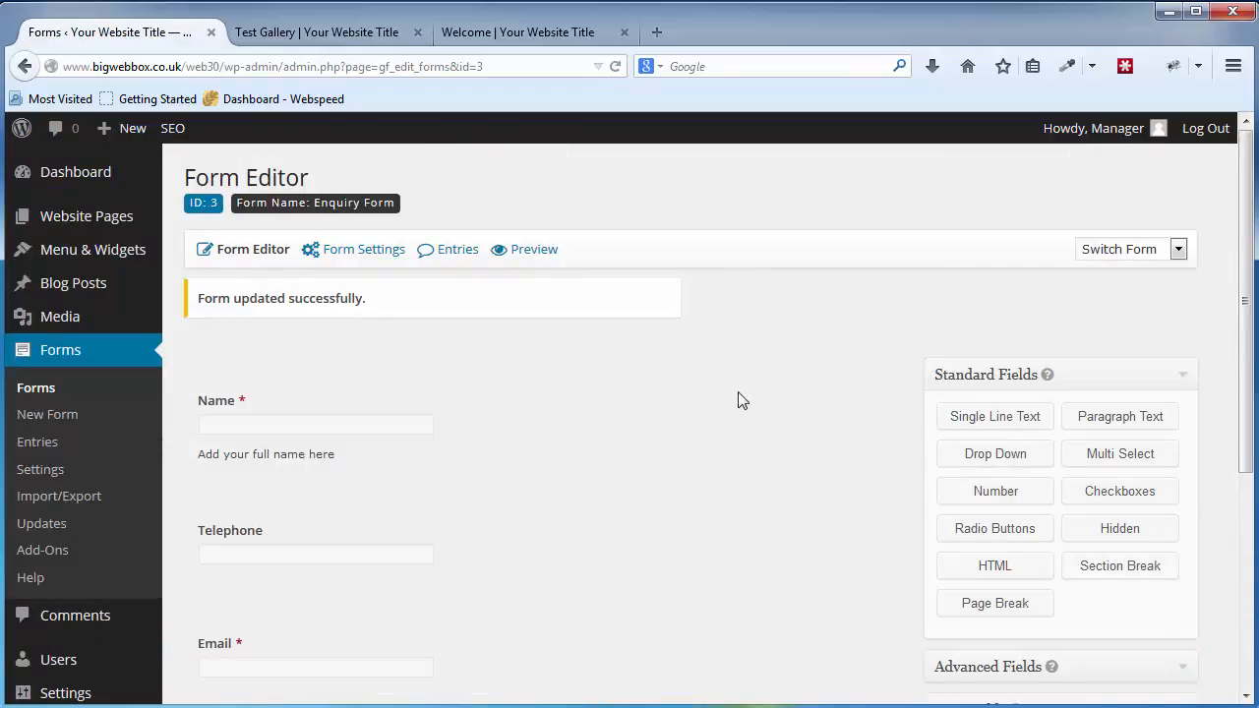
Step: Enable the anti-spam honeypot in the Enquiry Form's settings and save the form settings
mouse_move(360, 255)
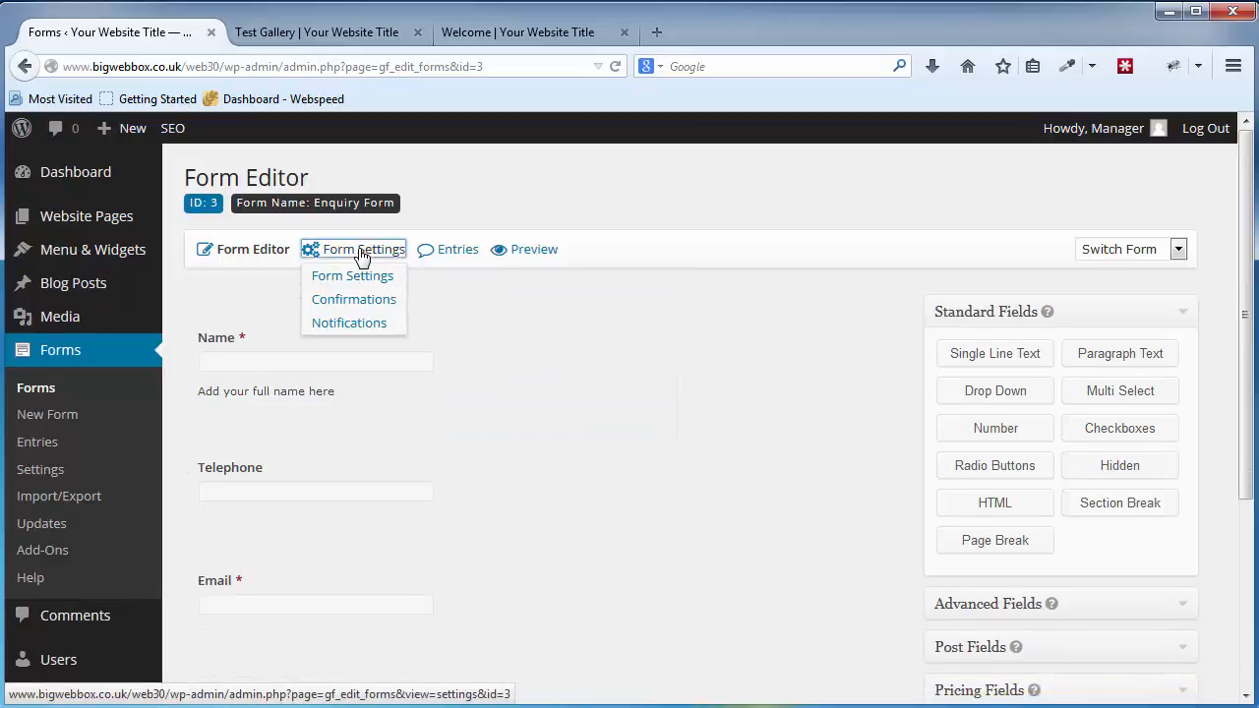
left_click(360, 252)
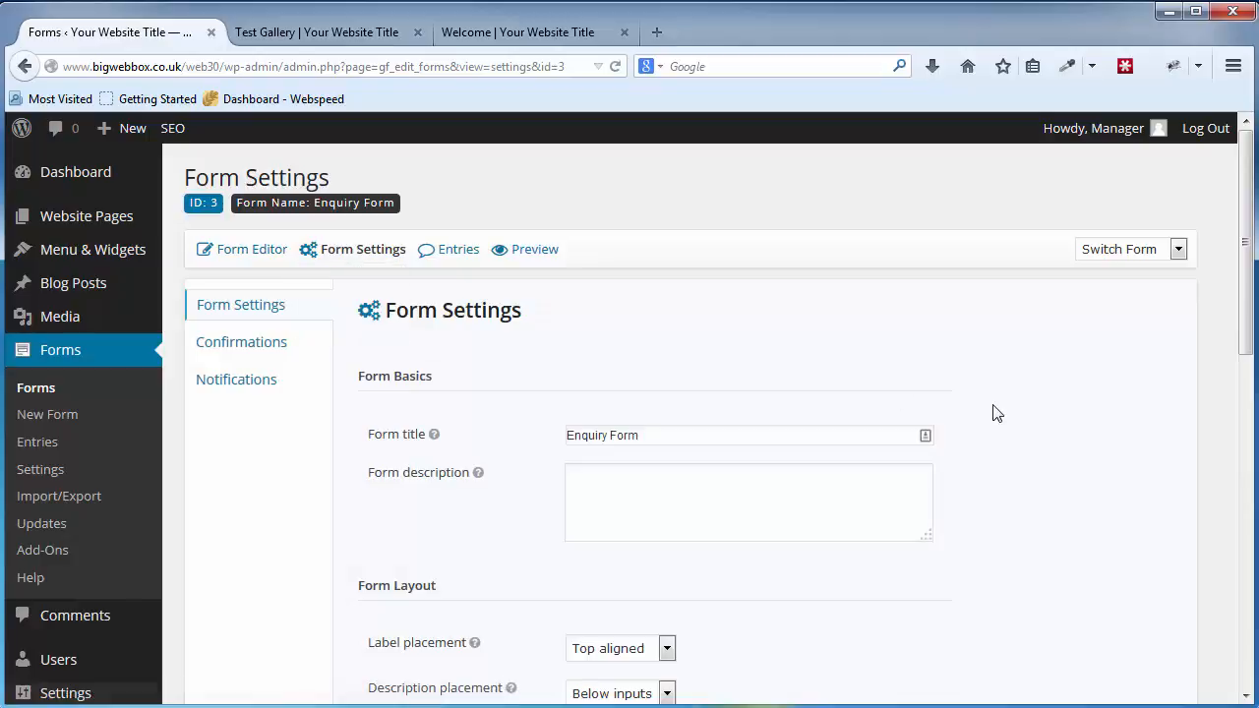
left_click_drag(1245, 273, 1202, 584)
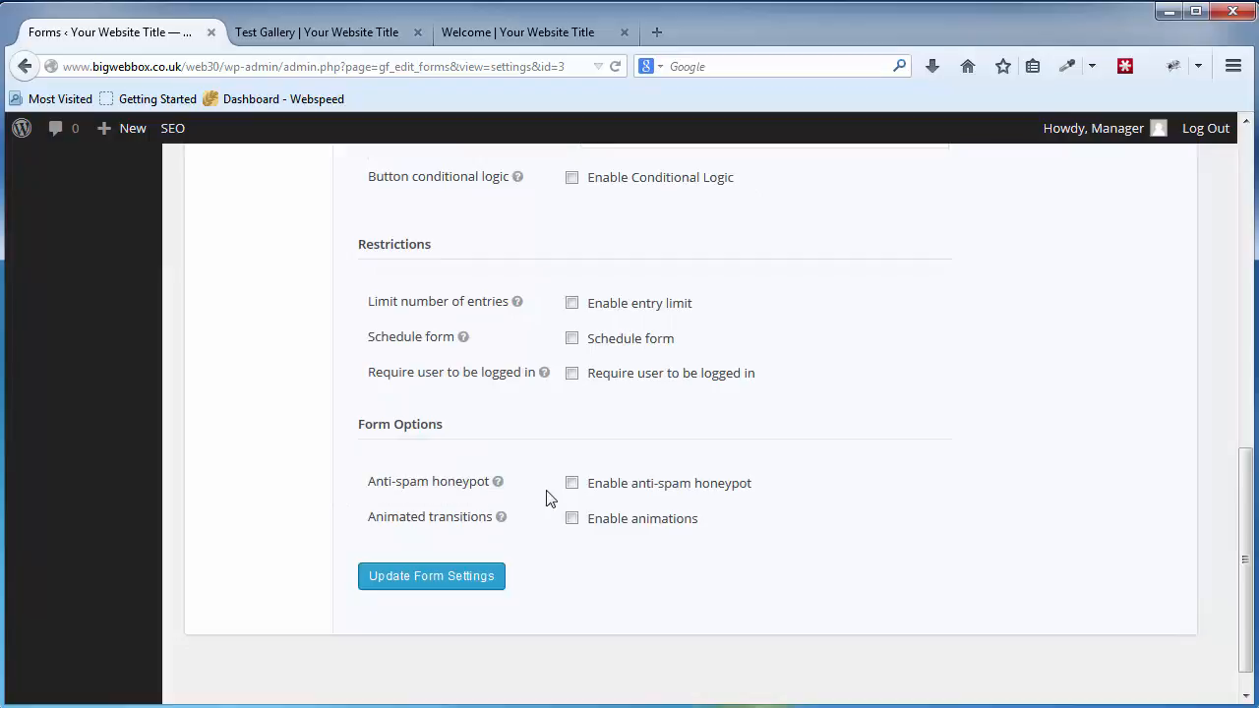
left_click(573, 486)
left_click(451, 578)
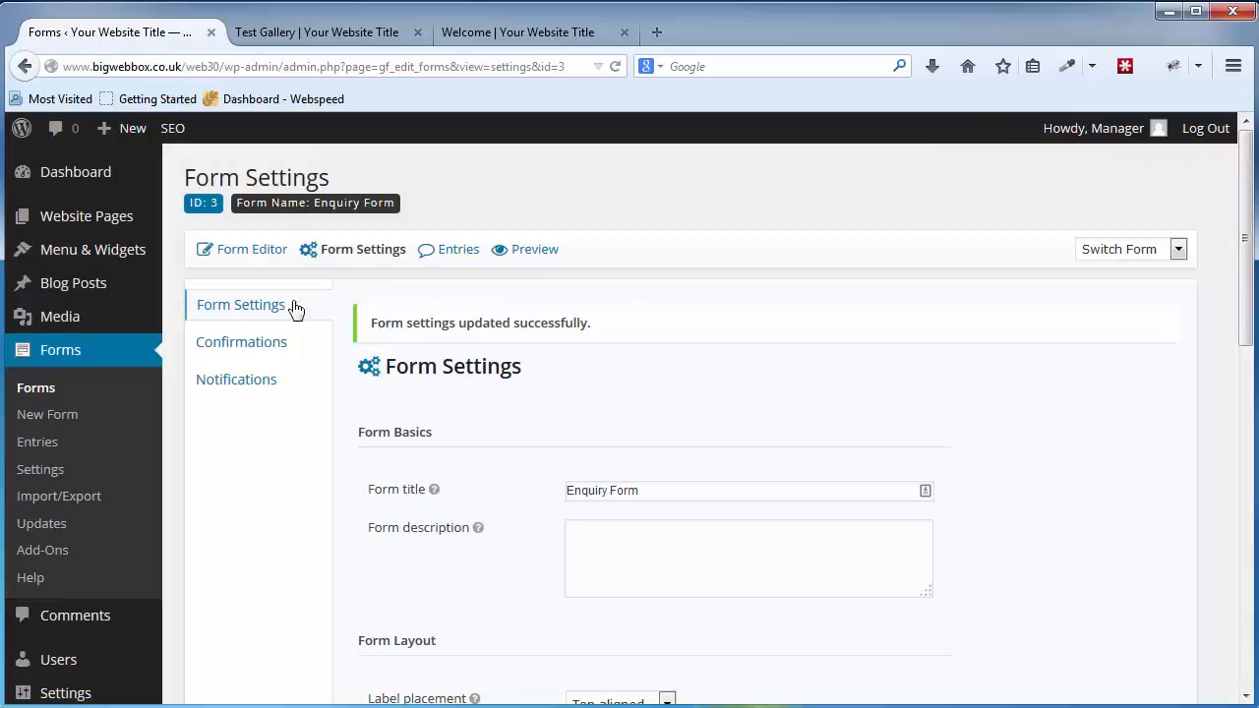
Step: Open the Enquiry Form's Admin Notification and look over its recipient and sender fields
left_click(249, 384)
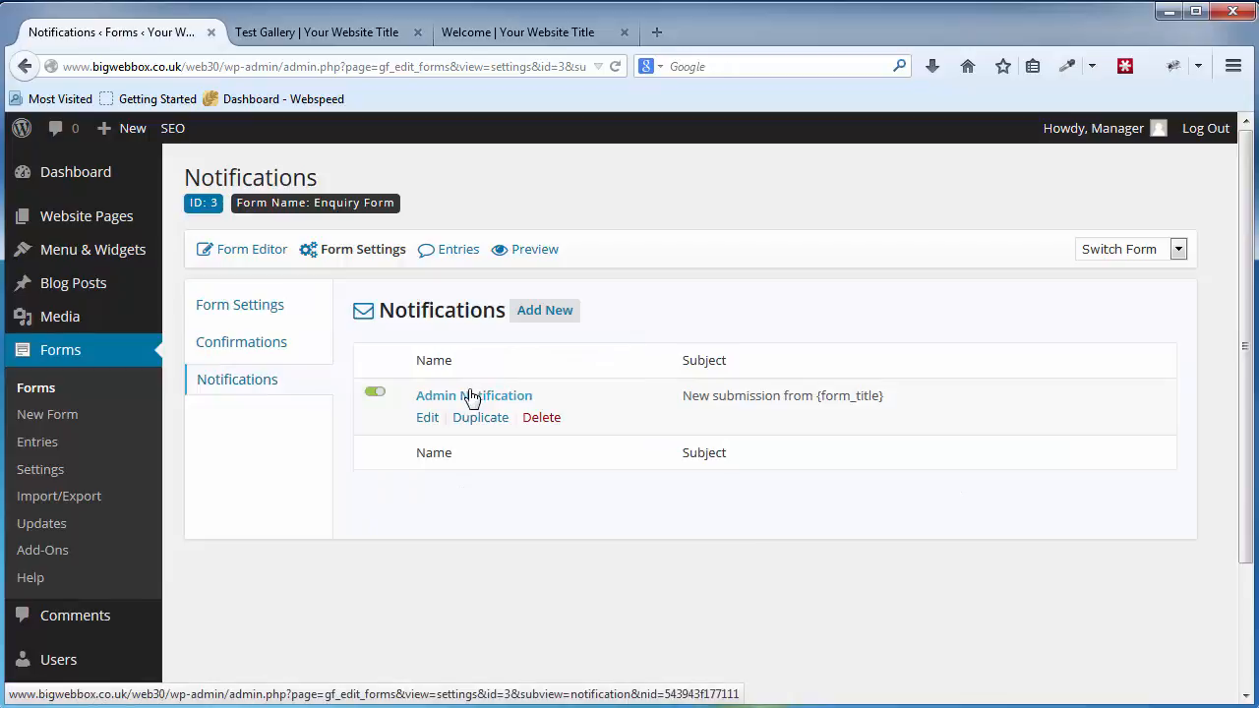
left_click(427, 419)
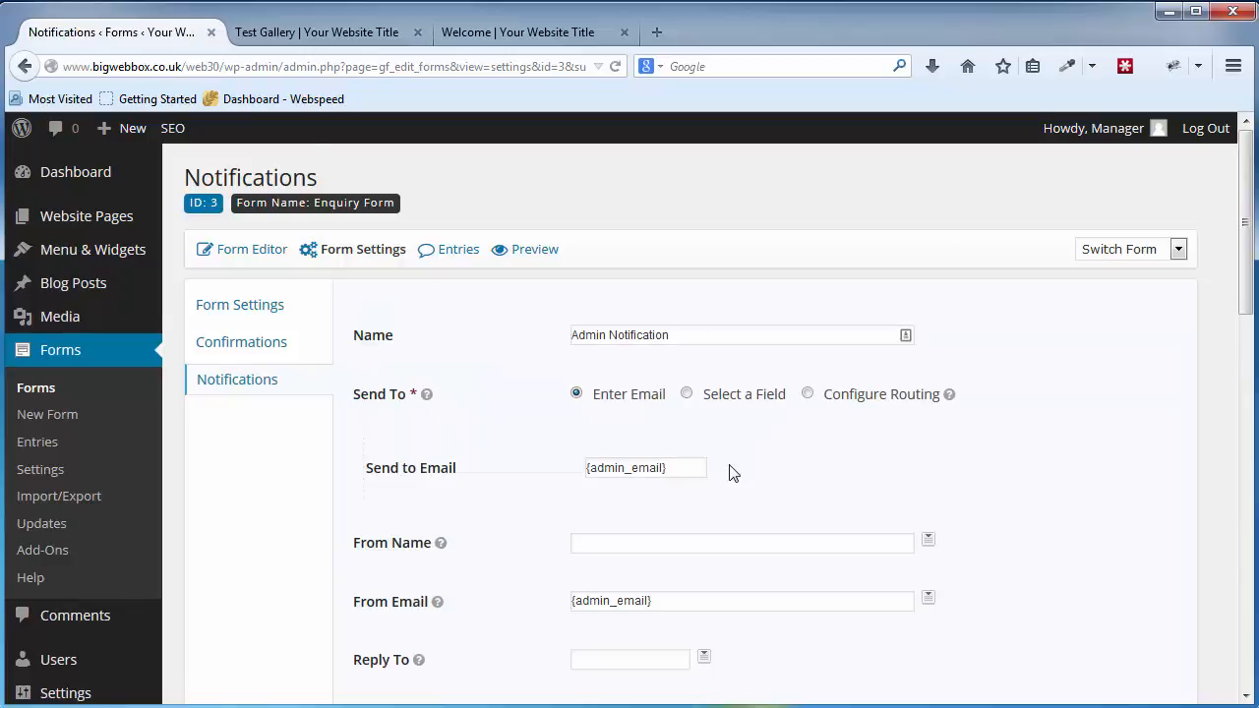
scroll(730, 472, "down", 2)
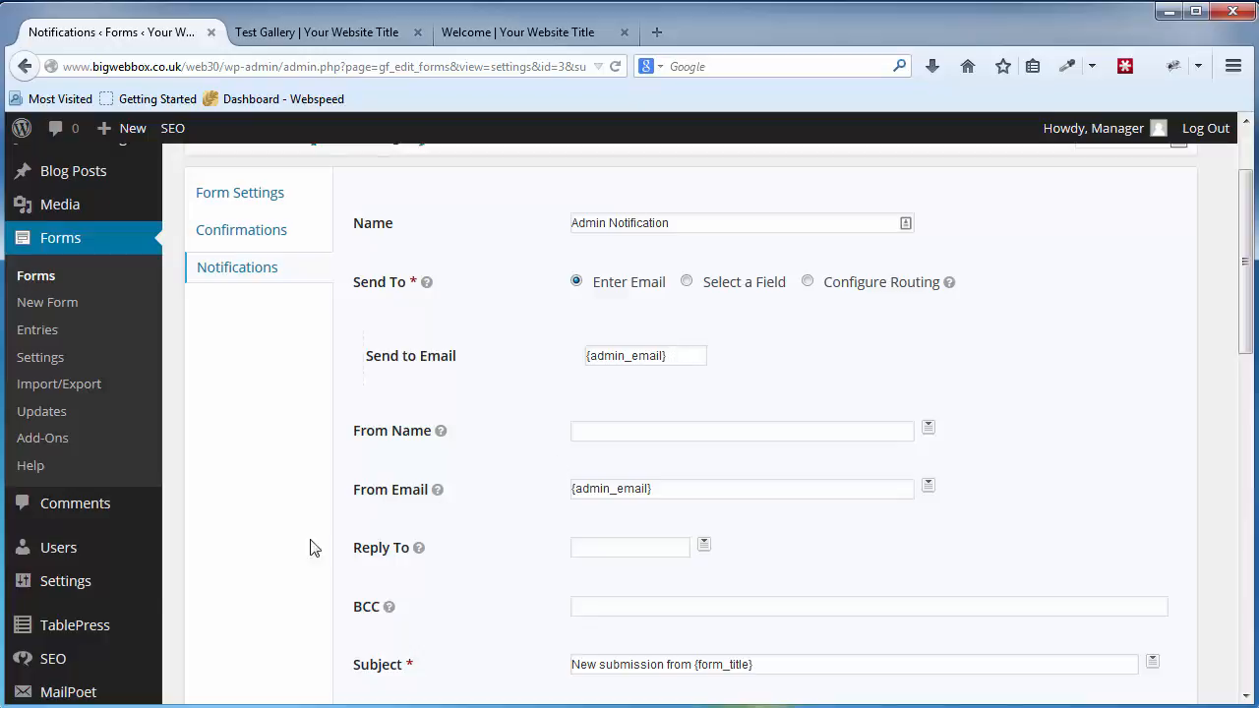
Step: Check the administrator e-mail address in the website's General Settings
mouse_move(62, 590)
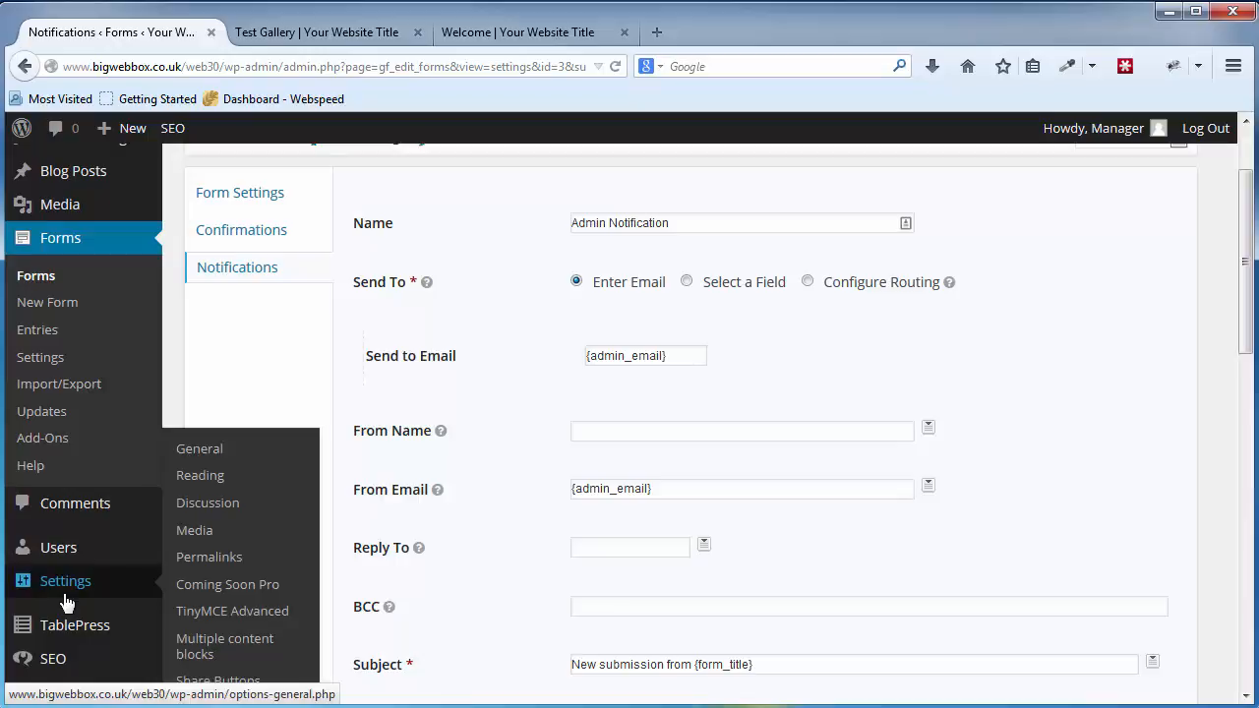
left_click(222, 454)
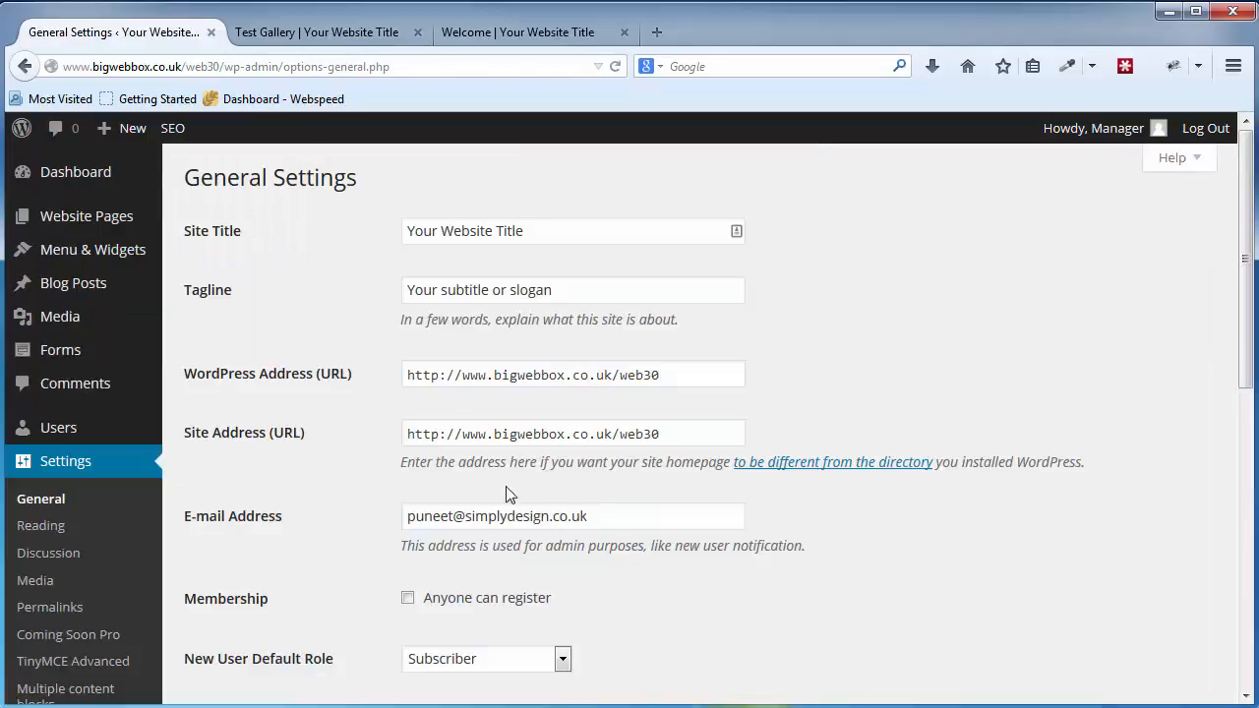
left_click_drag(533, 515, 403, 516)
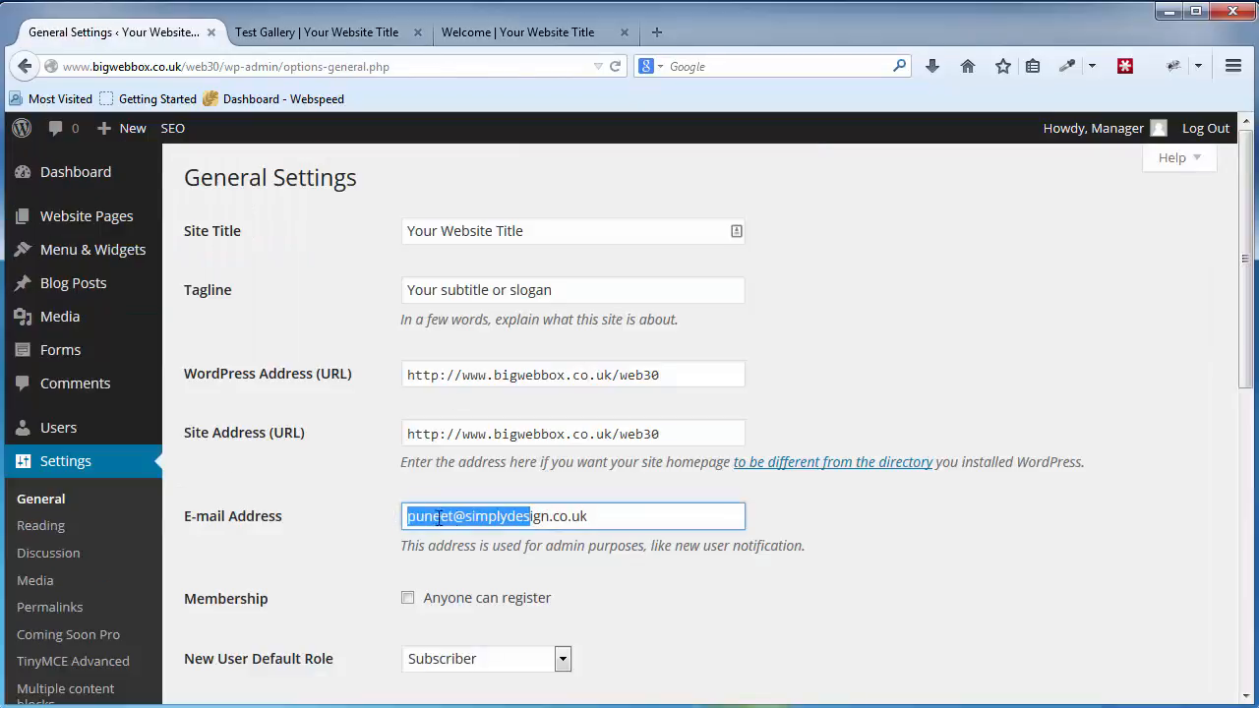
left_click(453, 516)
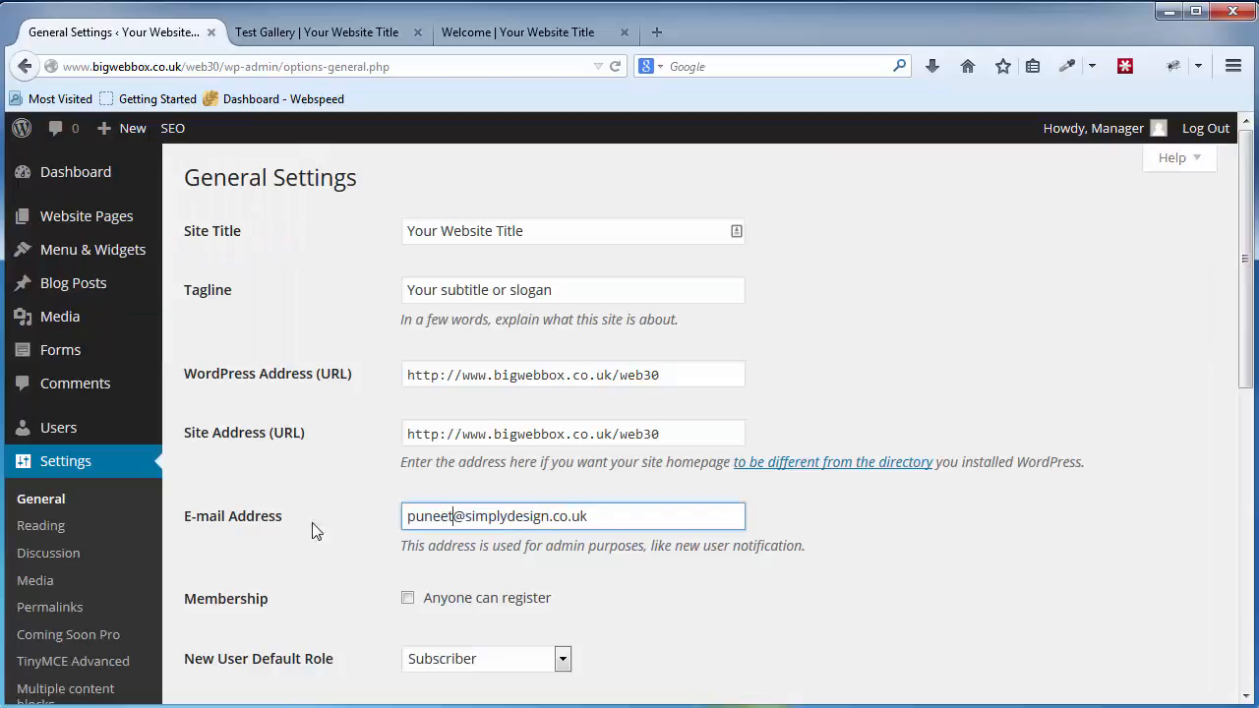
Step: Reopen the Enquiry Form's Admin Notification for editing and check its Send to Email, From Name and From Email fields
left_click(66, 356)
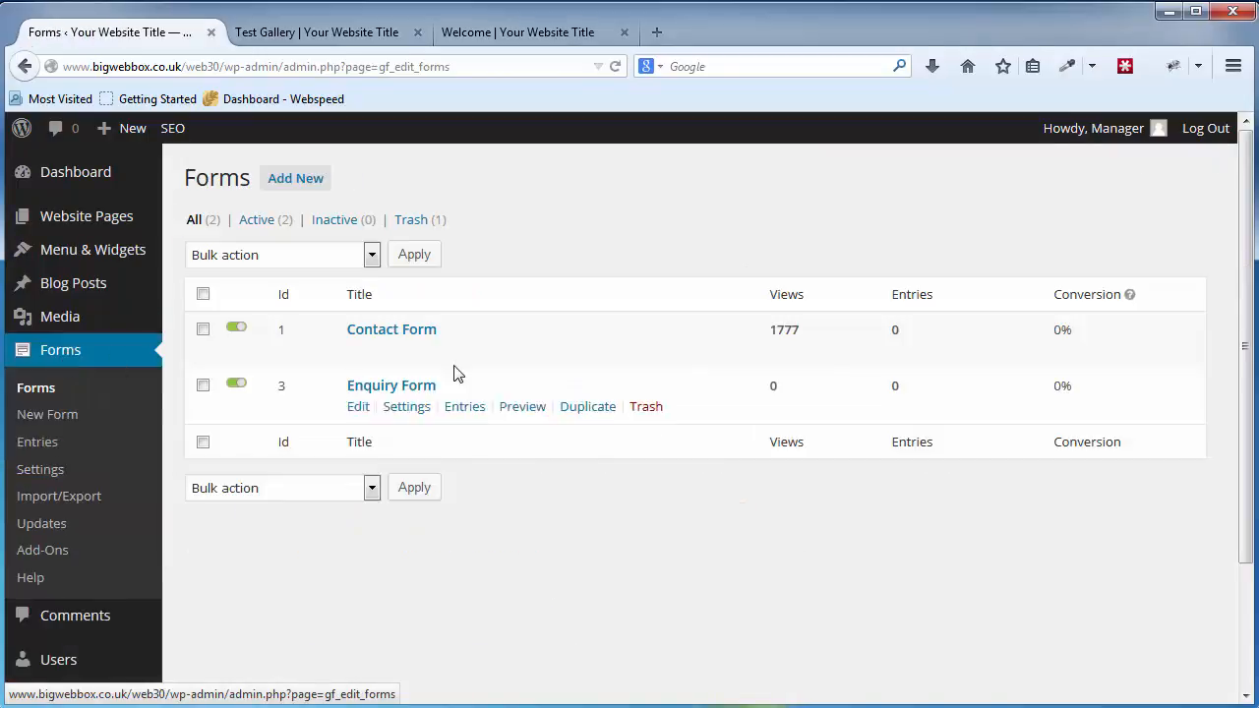
mouse_move(404, 414)
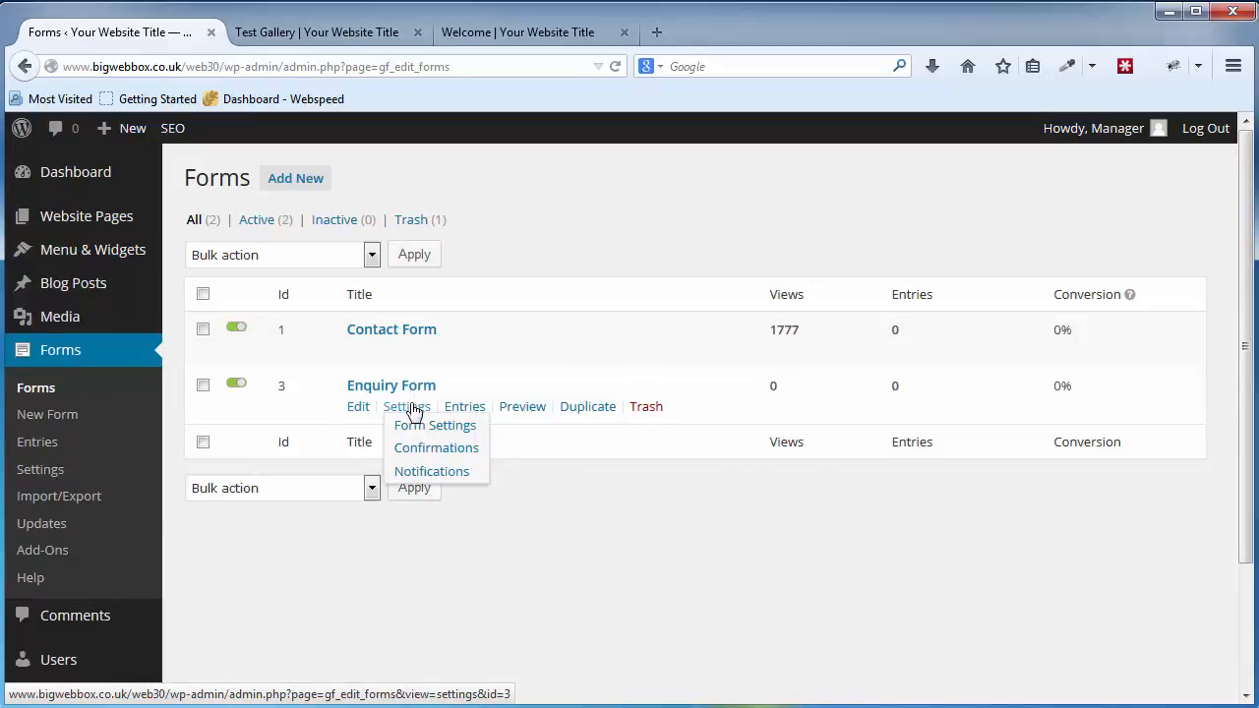
left_click(432, 472)
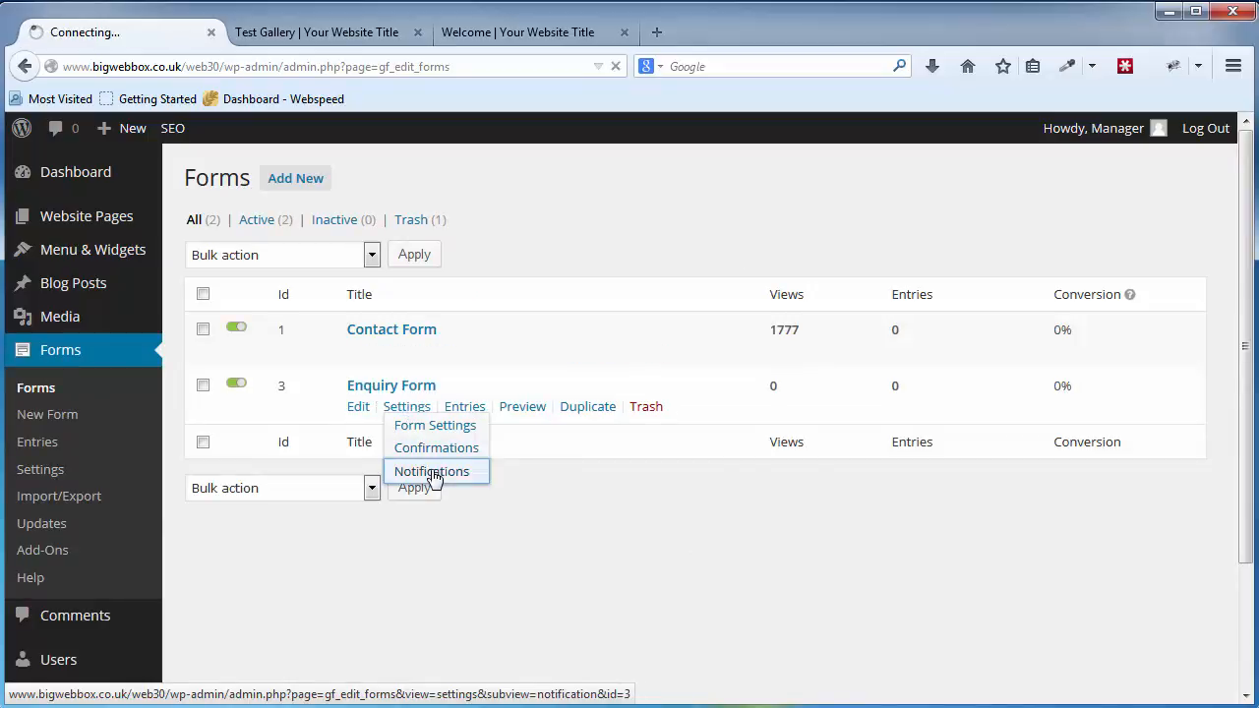
left_click(427, 417)
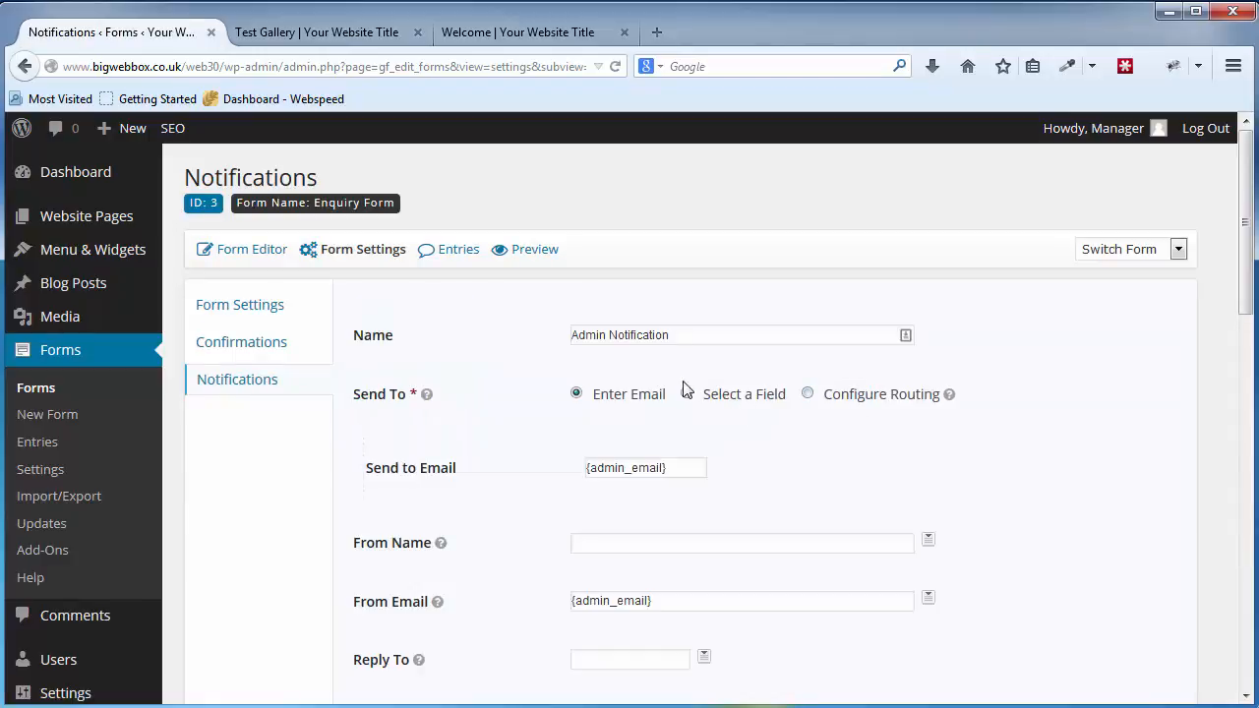
left_click(673, 469)
scroll(812, 454, "down", 3)
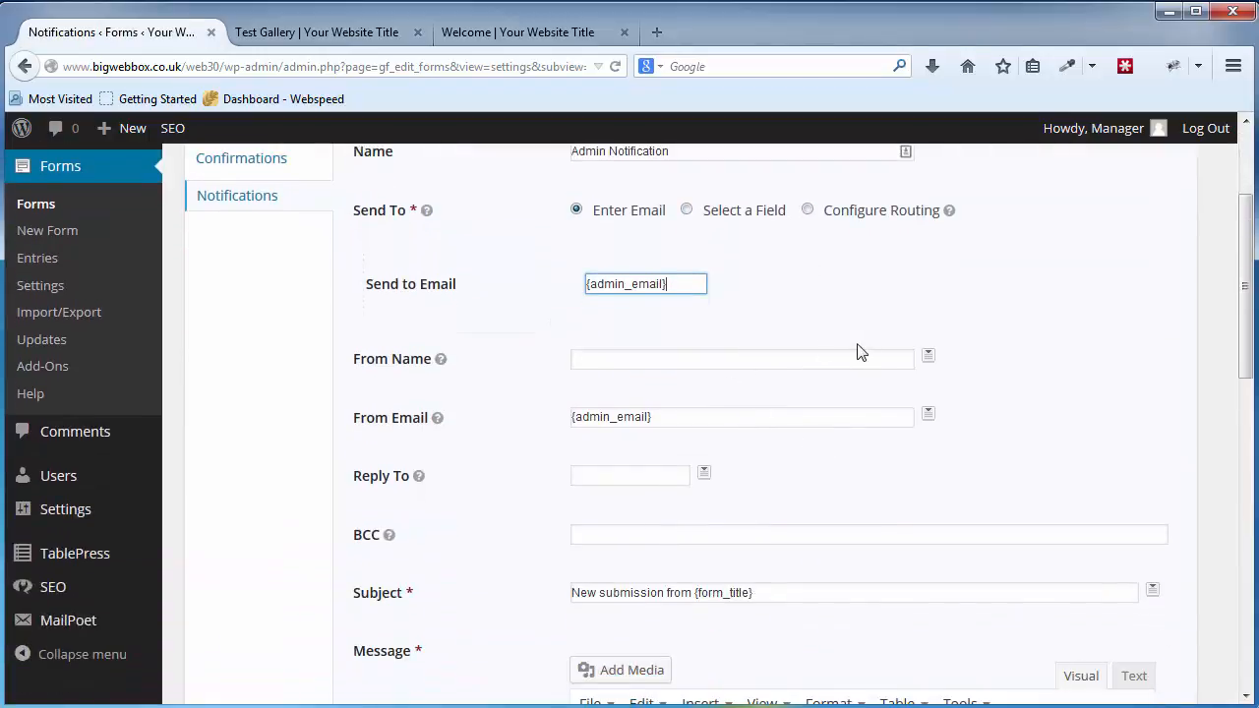
left_click(637, 359)
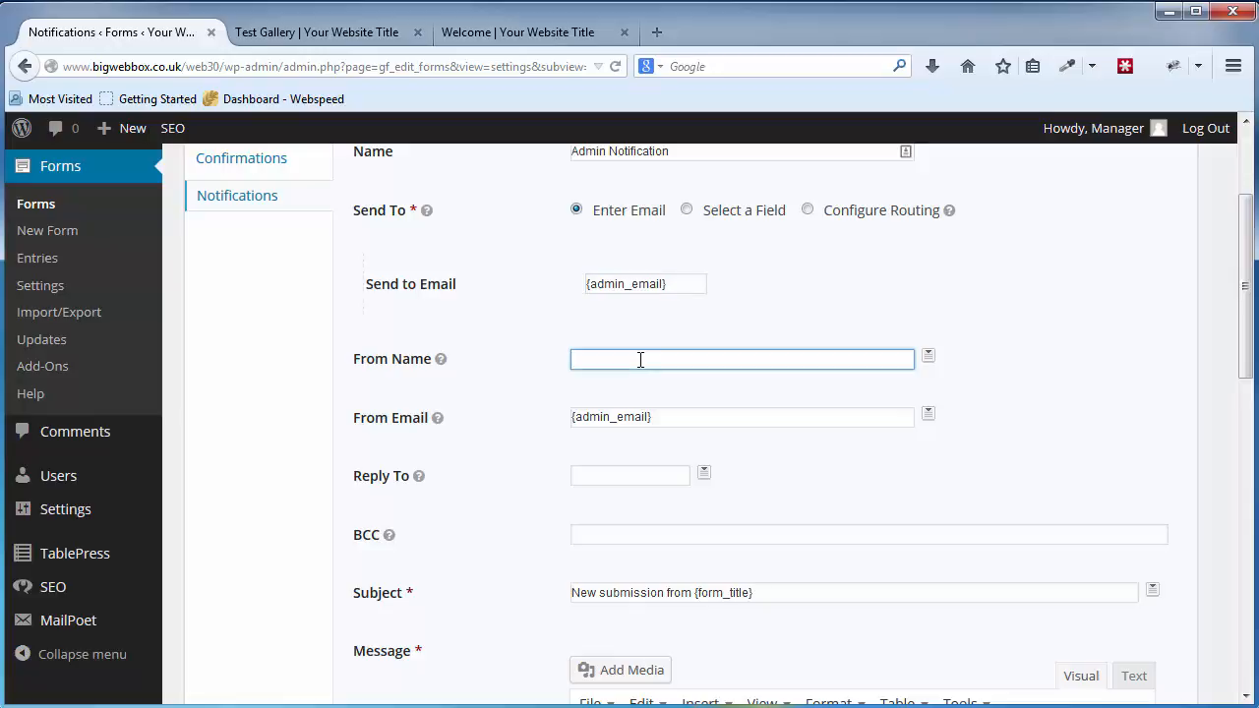
left_click(688, 414)
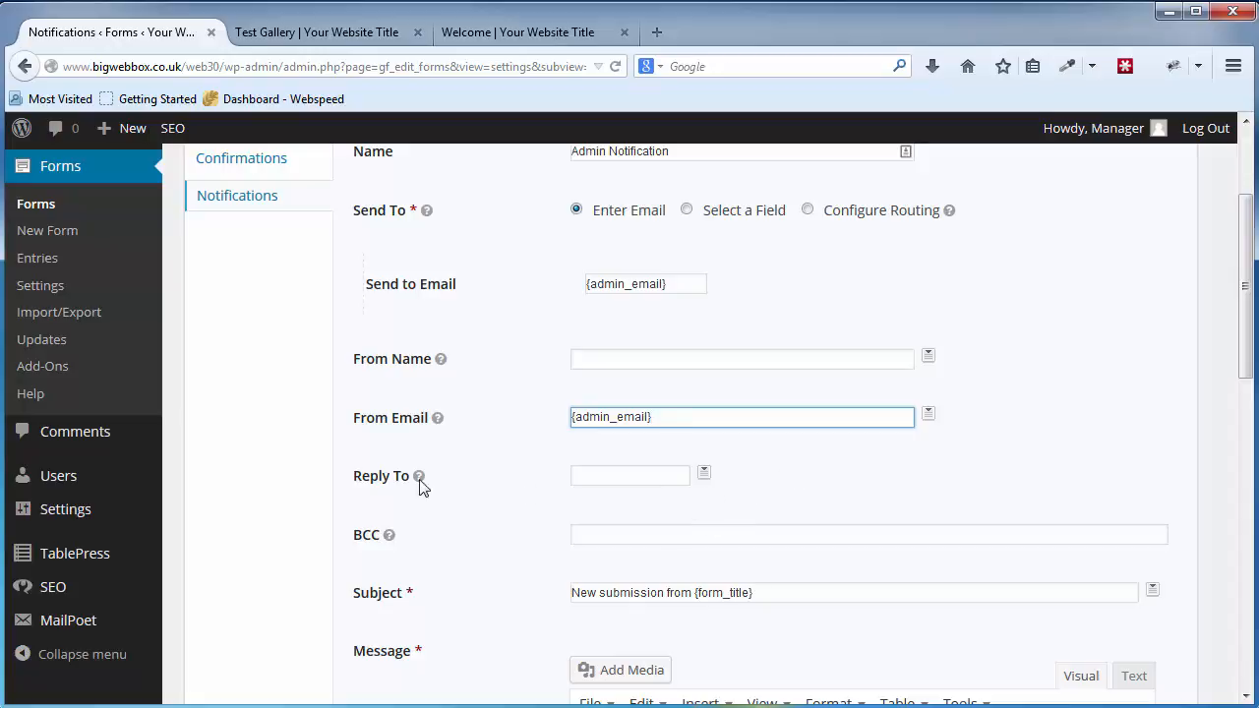
Step: Set the Admin Notification's Reply To to the form's Email field, {Email:3}
left_click(586, 475)
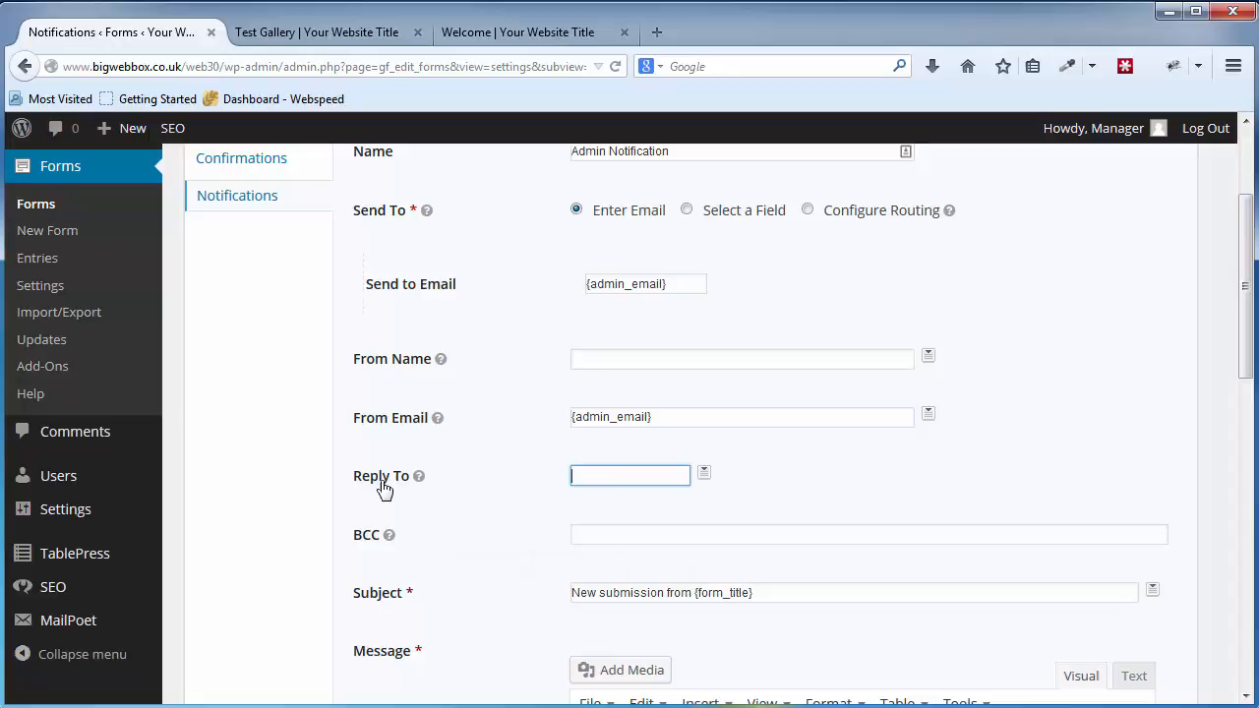
left_click(704, 474)
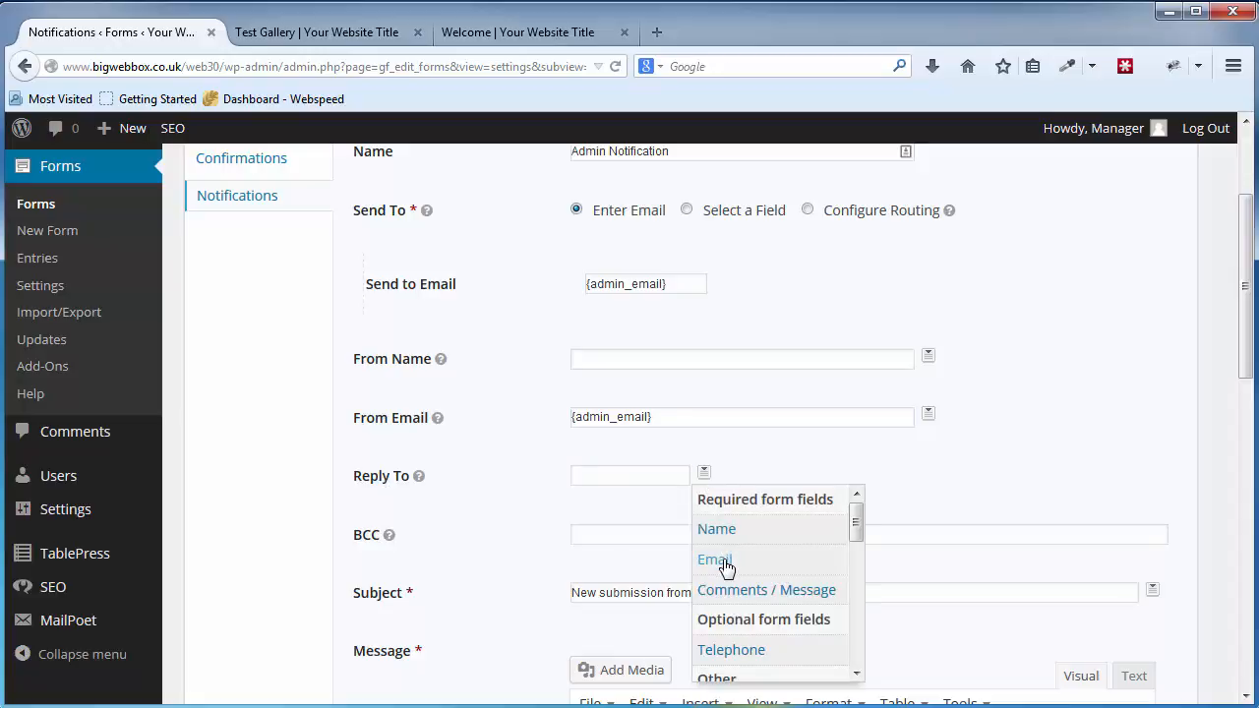
left_click(715, 560)
left_click(665, 477)
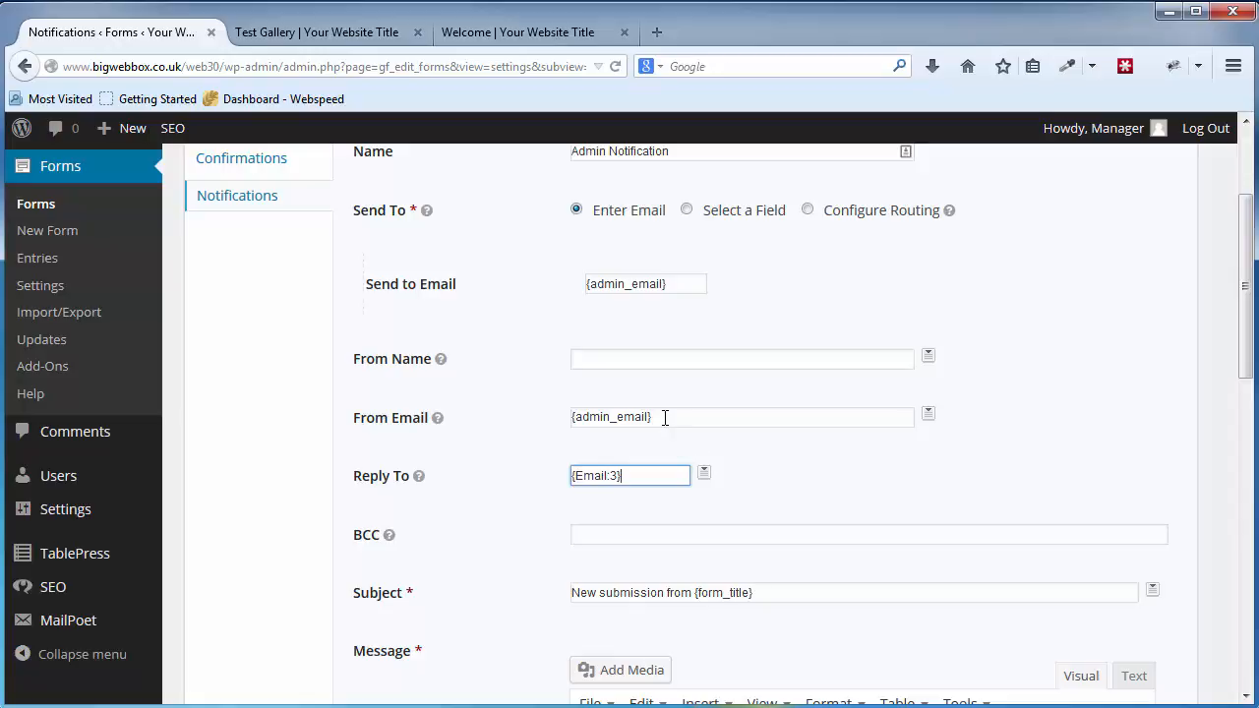
left_click_drag(664, 416, 555, 415)
left_click(636, 479)
Step: Review the Admin Notification's subject, message and remaining options, and save the updated notification
scroll(751, 500, "down", 4)
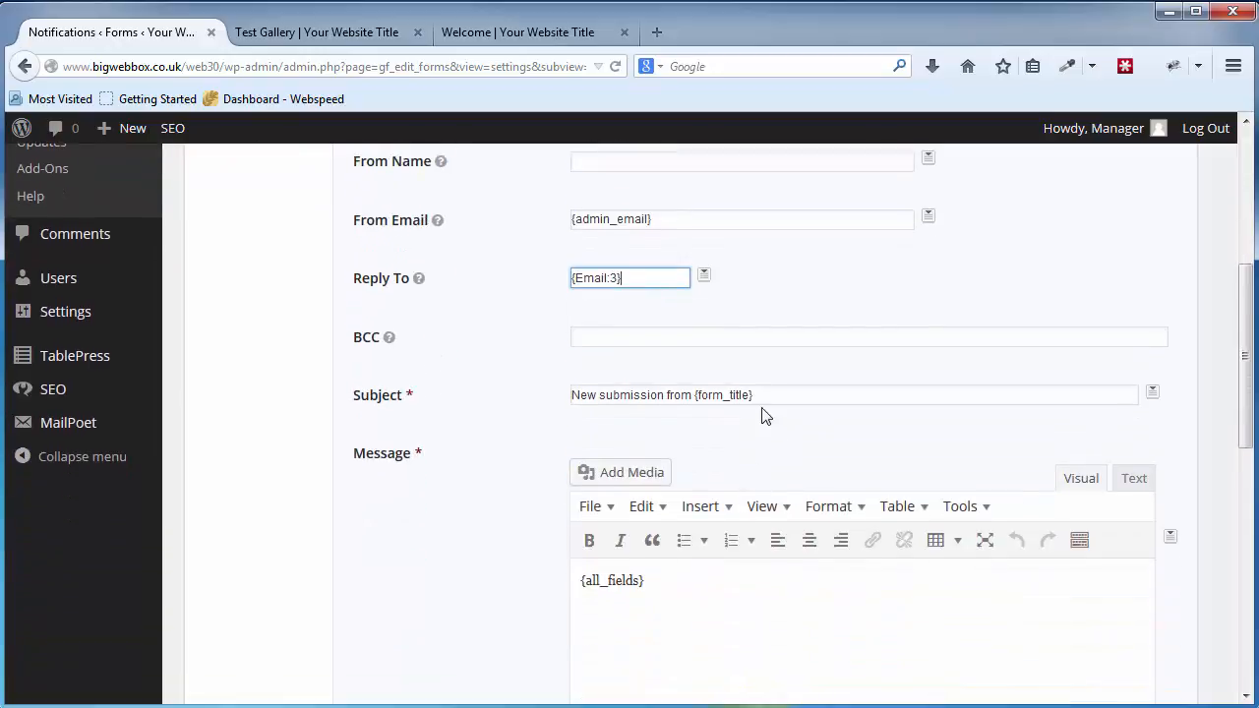
left_click(779, 396)
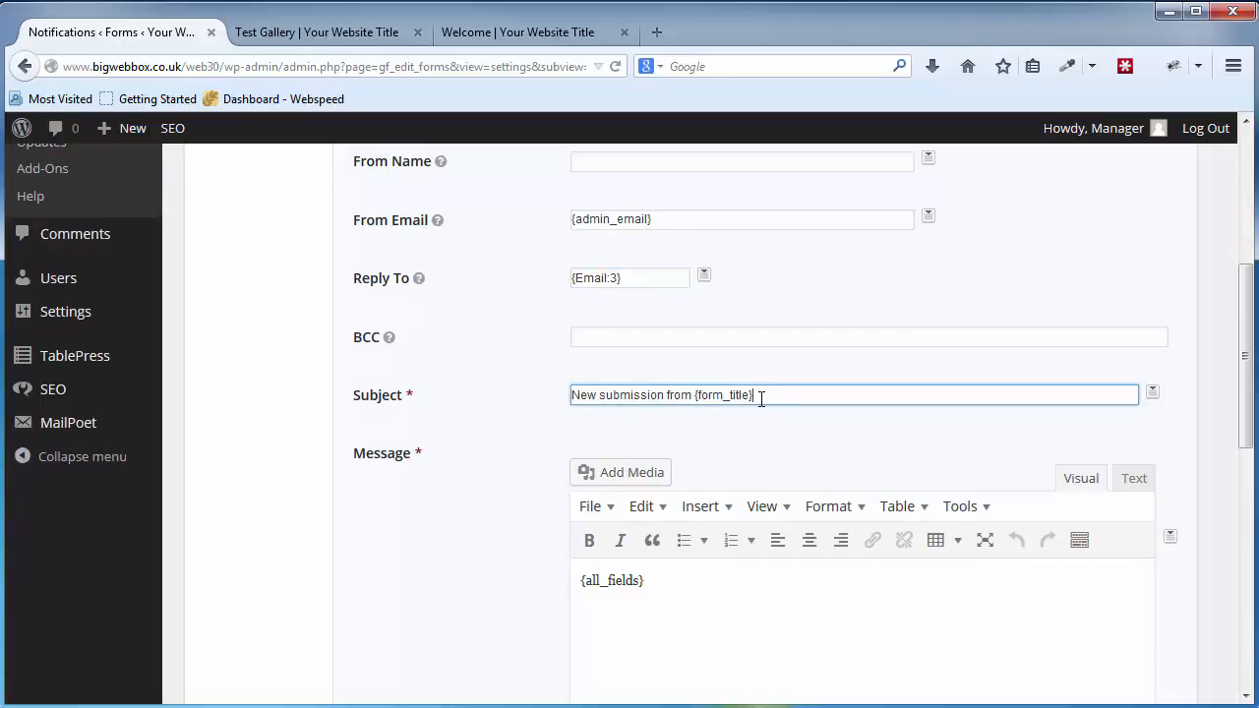
scroll(762, 397, "up", 8)
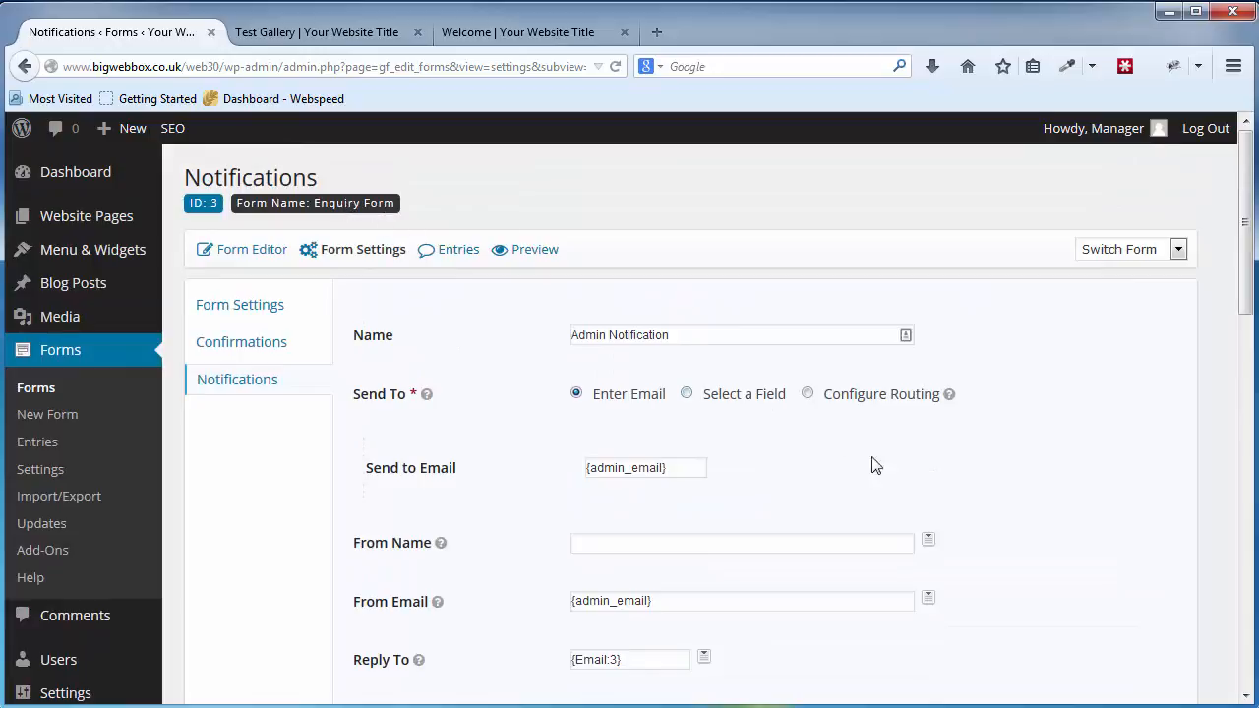
scroll(902, 476, "down", 4)
scroll(903, 476, "down", 7)
left_click(666, 444)
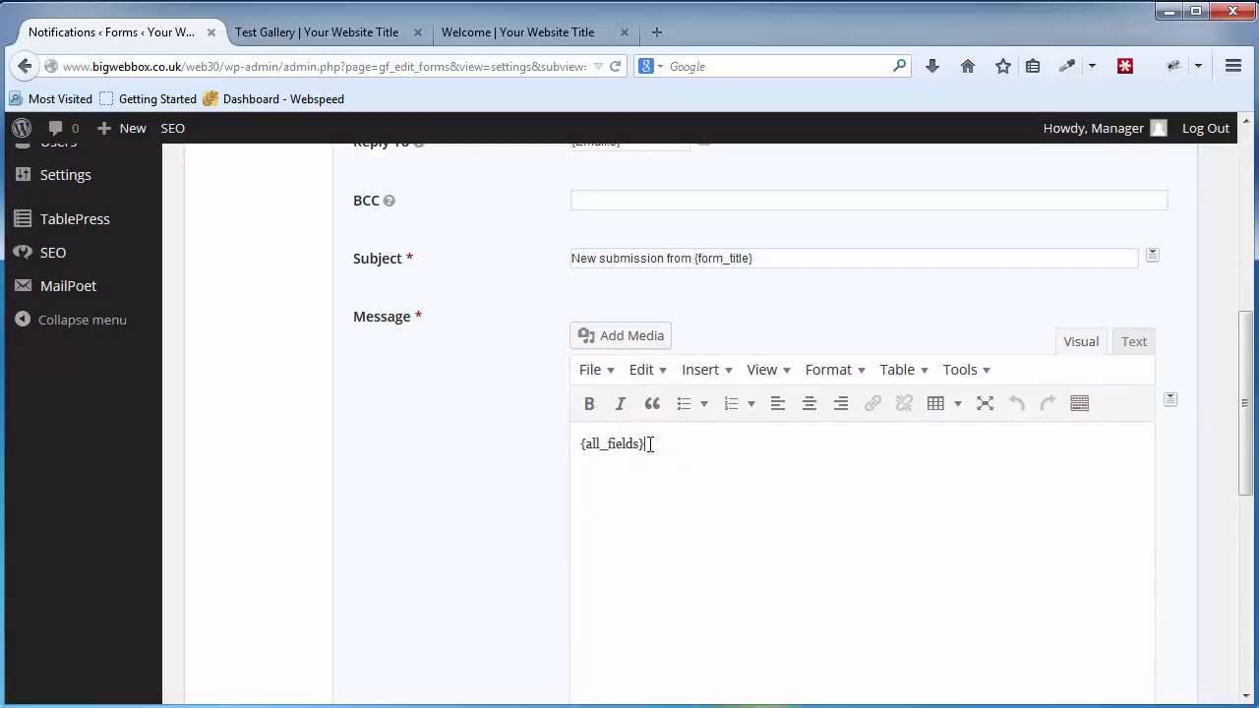
scroll(719, 450, "down", 2)
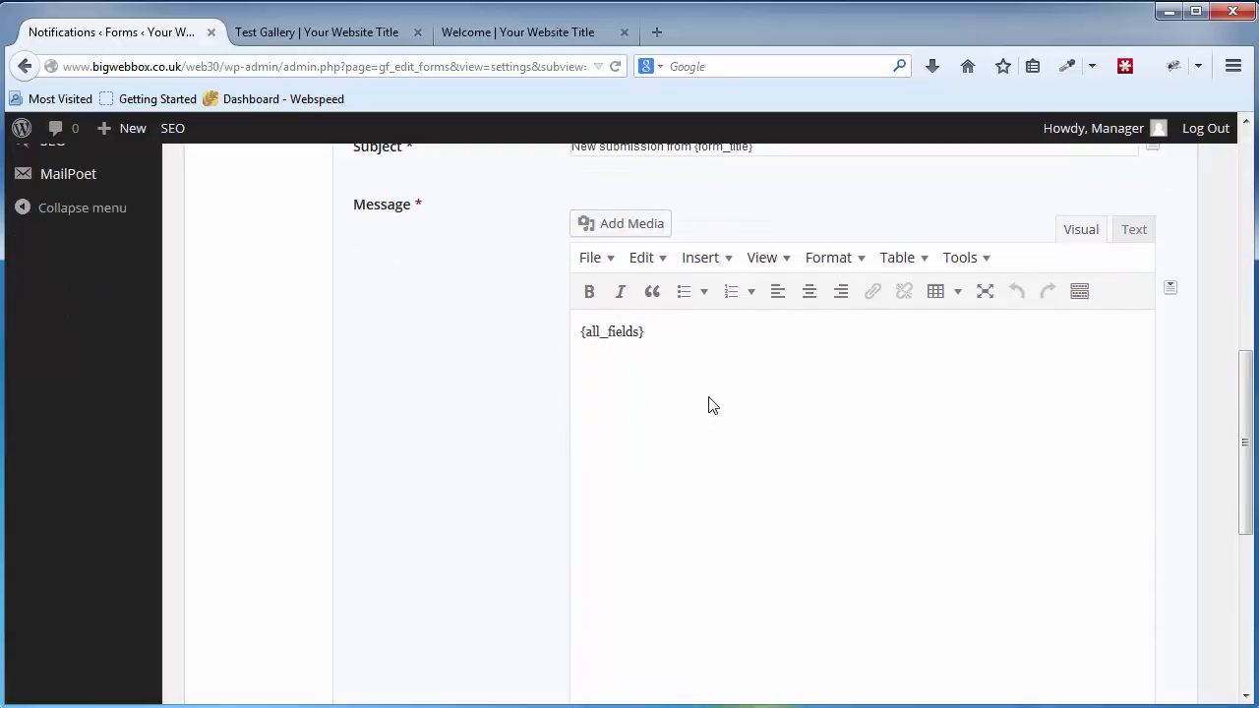
scroll(710, 405, "down", 2)
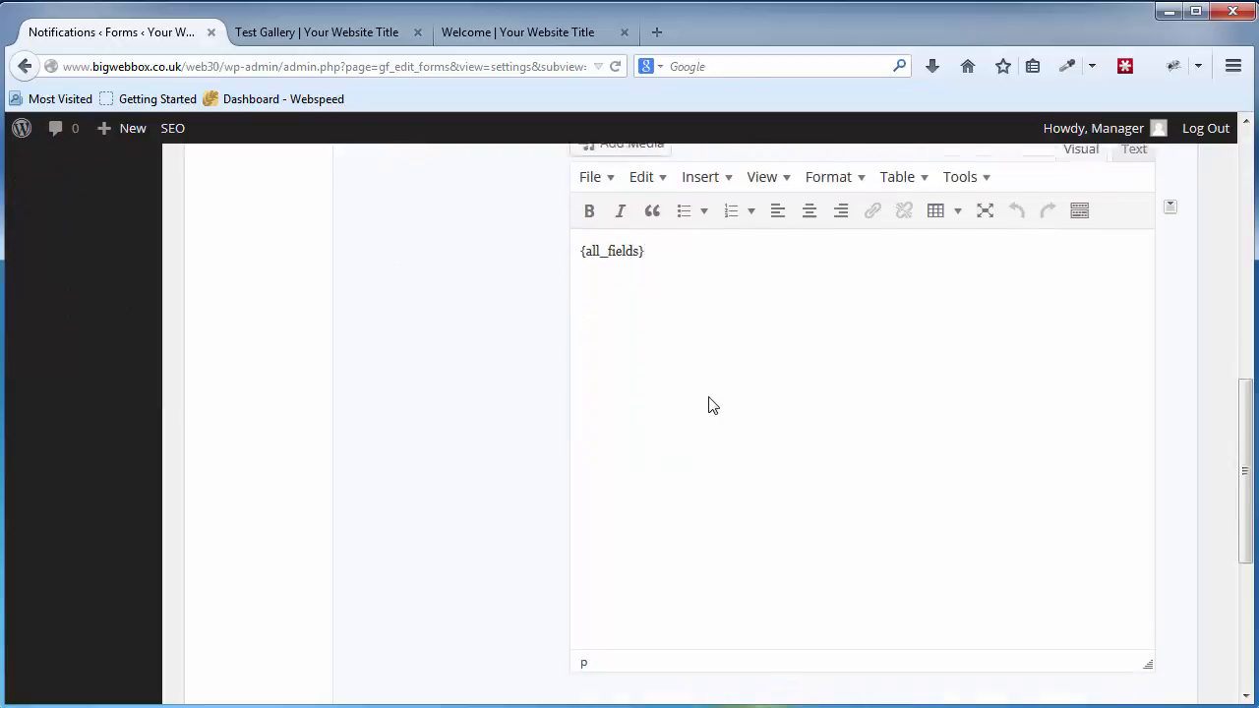
scroll(708, 405, "up", 4)
scroll(710, 405, "up", 8)
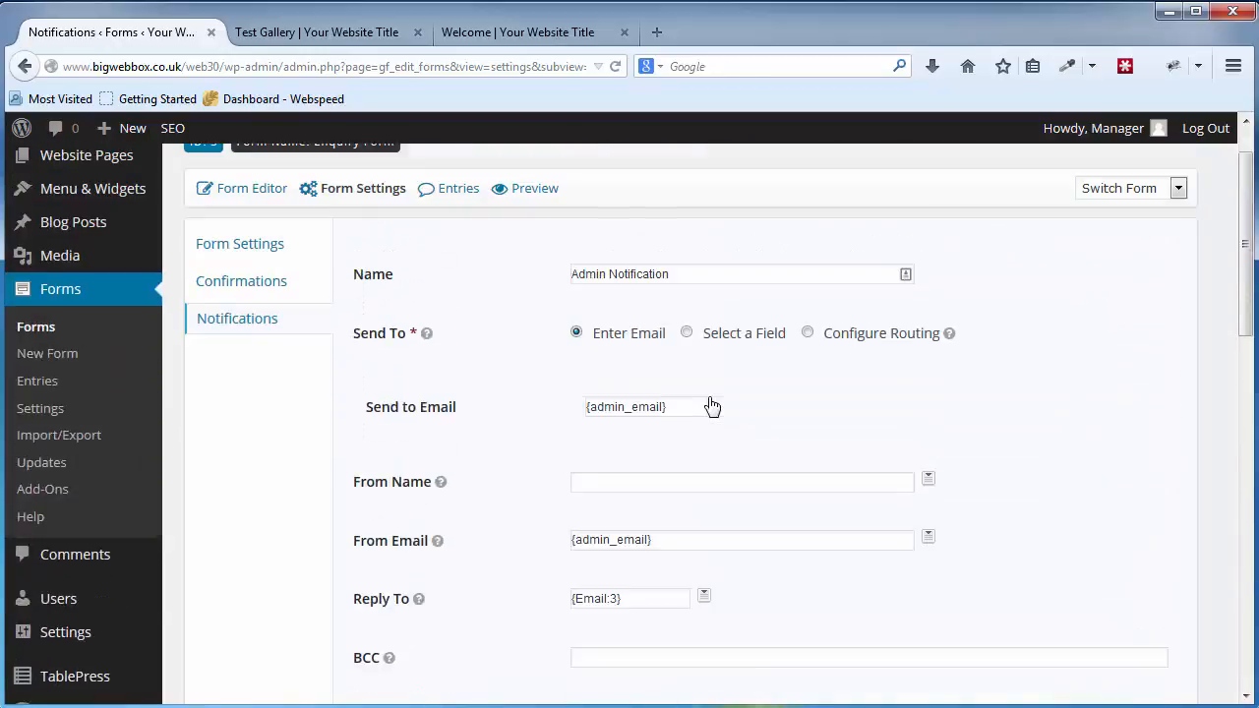
scroll(711, 405, "down", 15)
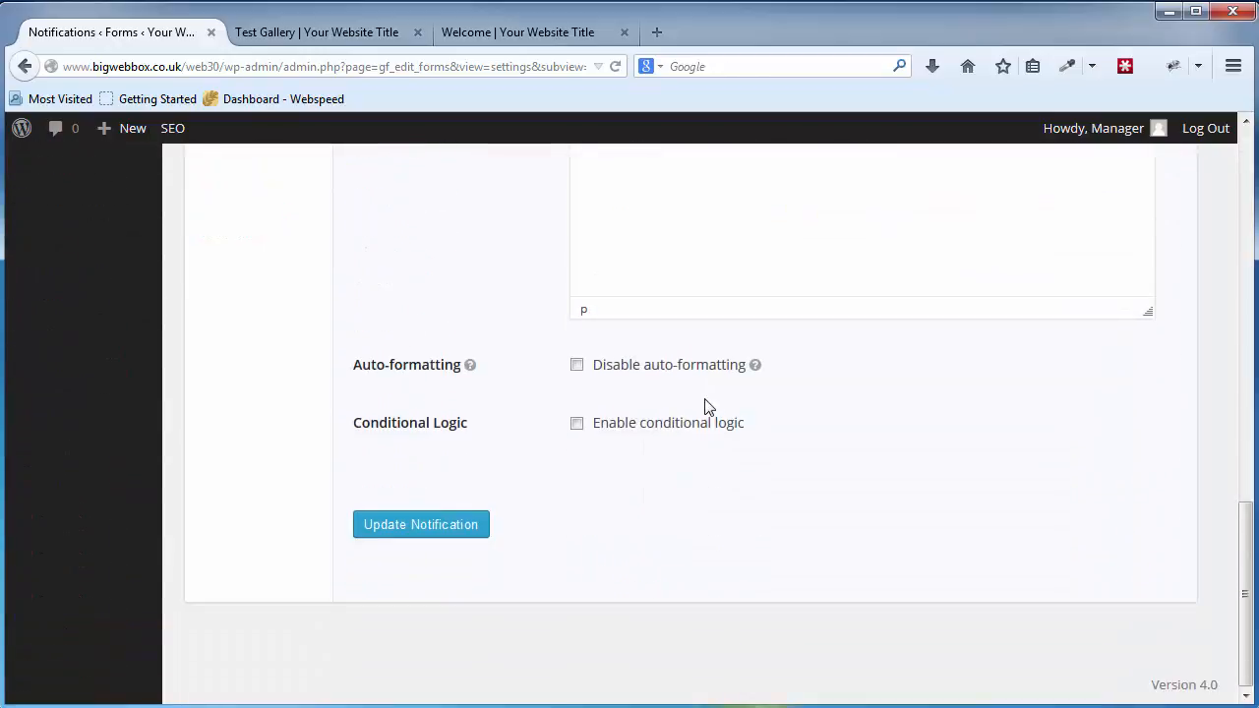
left_click(442, 532)
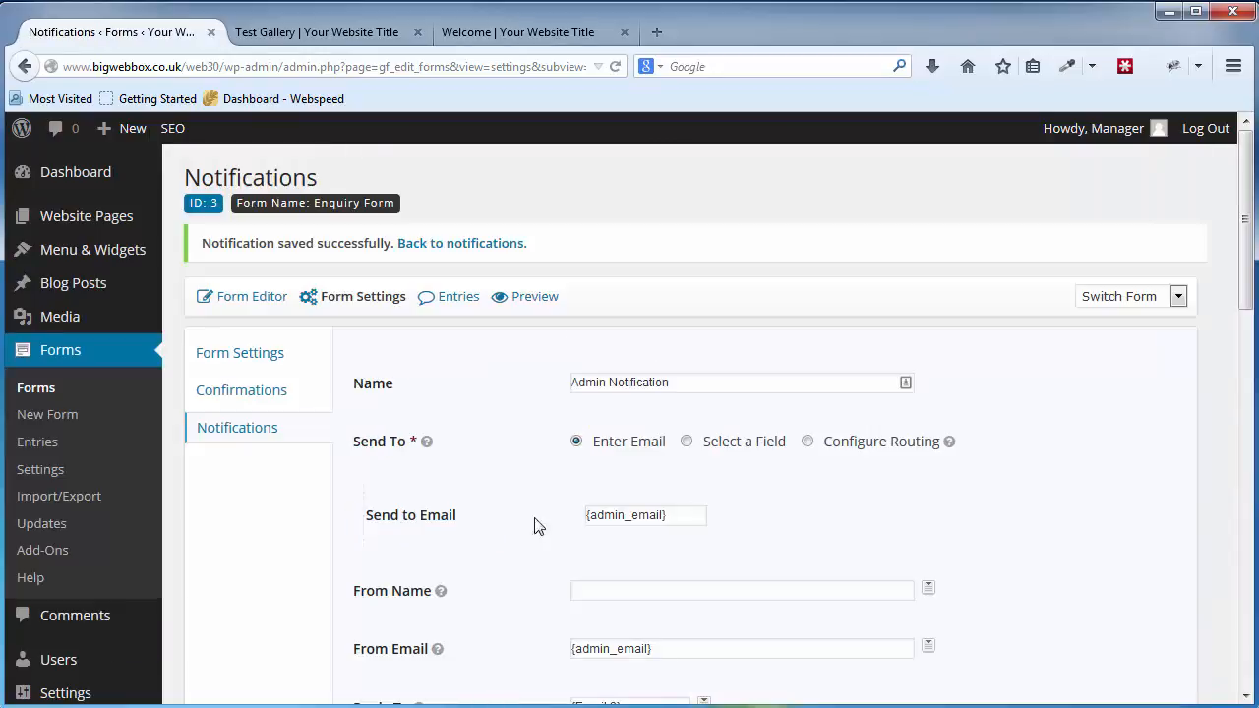
Step: Add a new notification to the Enquiry Form and name it "Client notification"
left_click(242, 434)
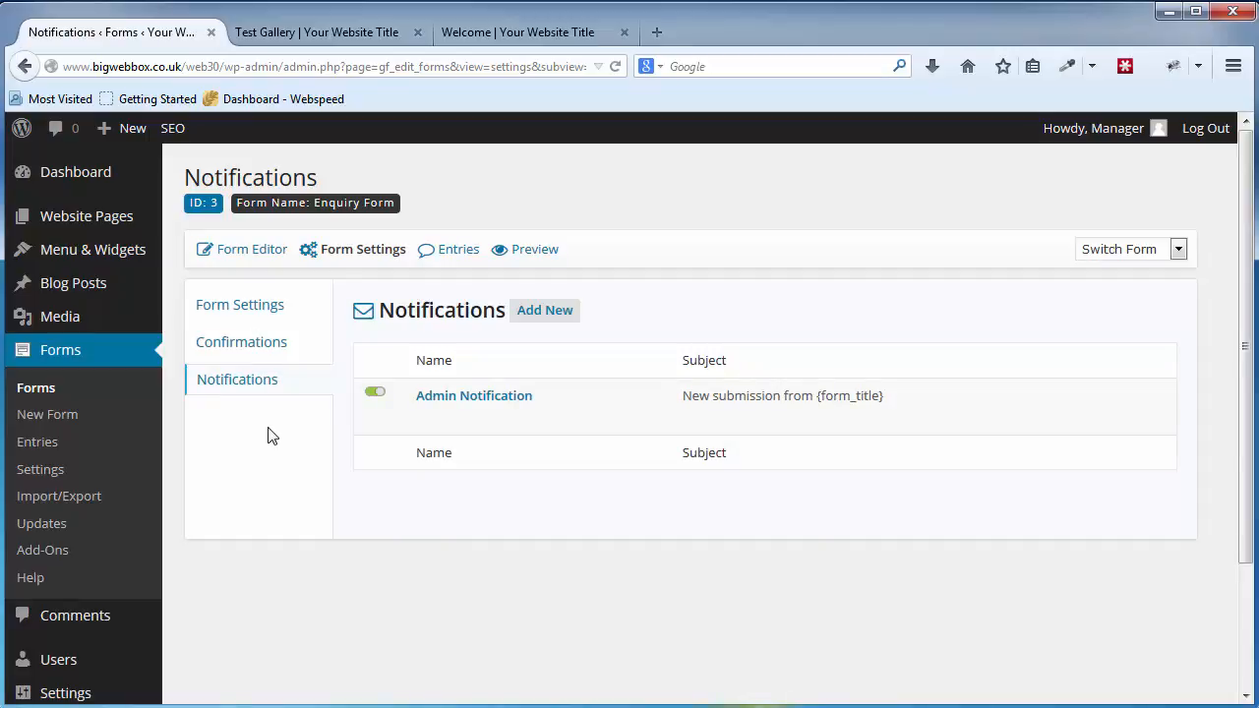
left_click(550, 320)
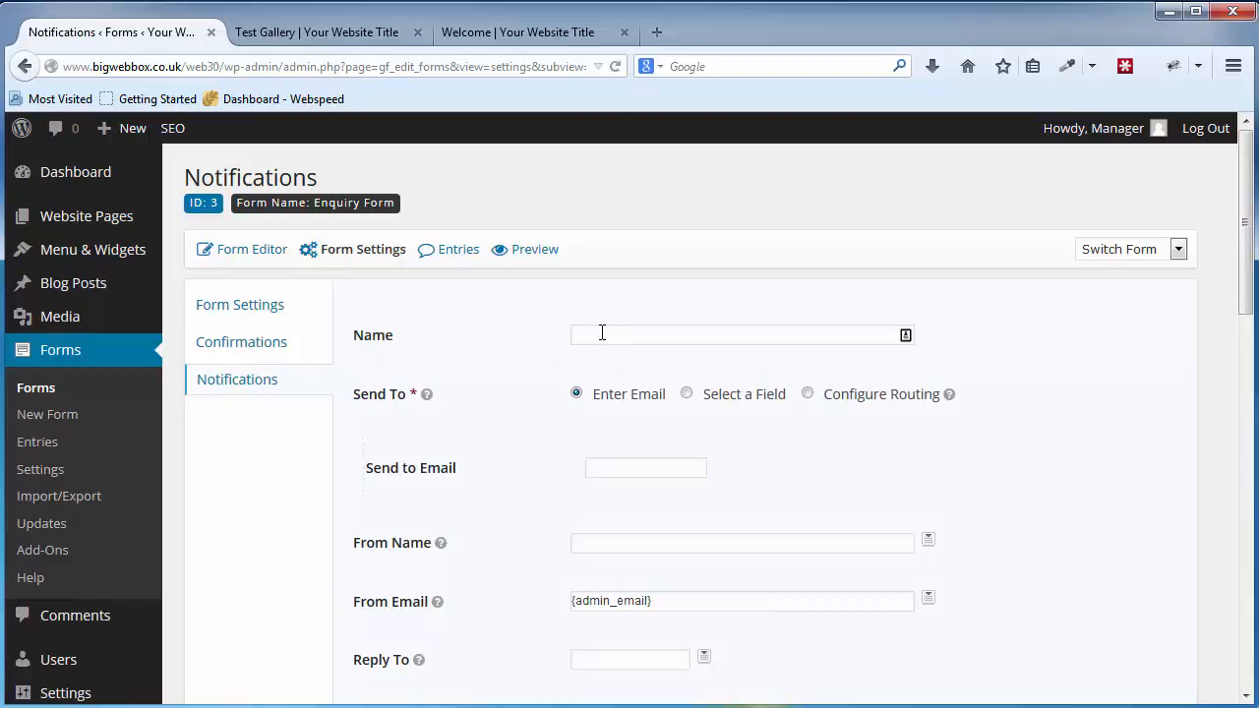
left_click(602, 333)
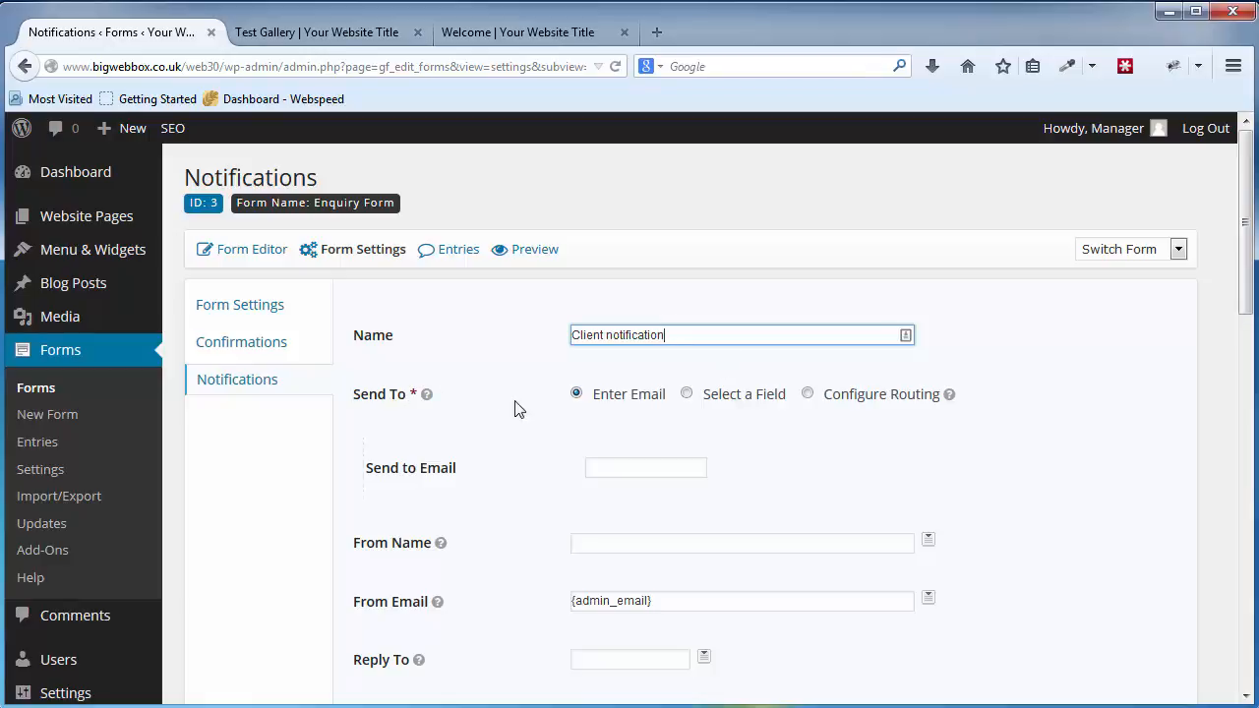
Step: Send the Client notification to a selected form field and choose Email as that field
scroll(875, 425, "down", 1)
scroll(846, 373, "down", 2)
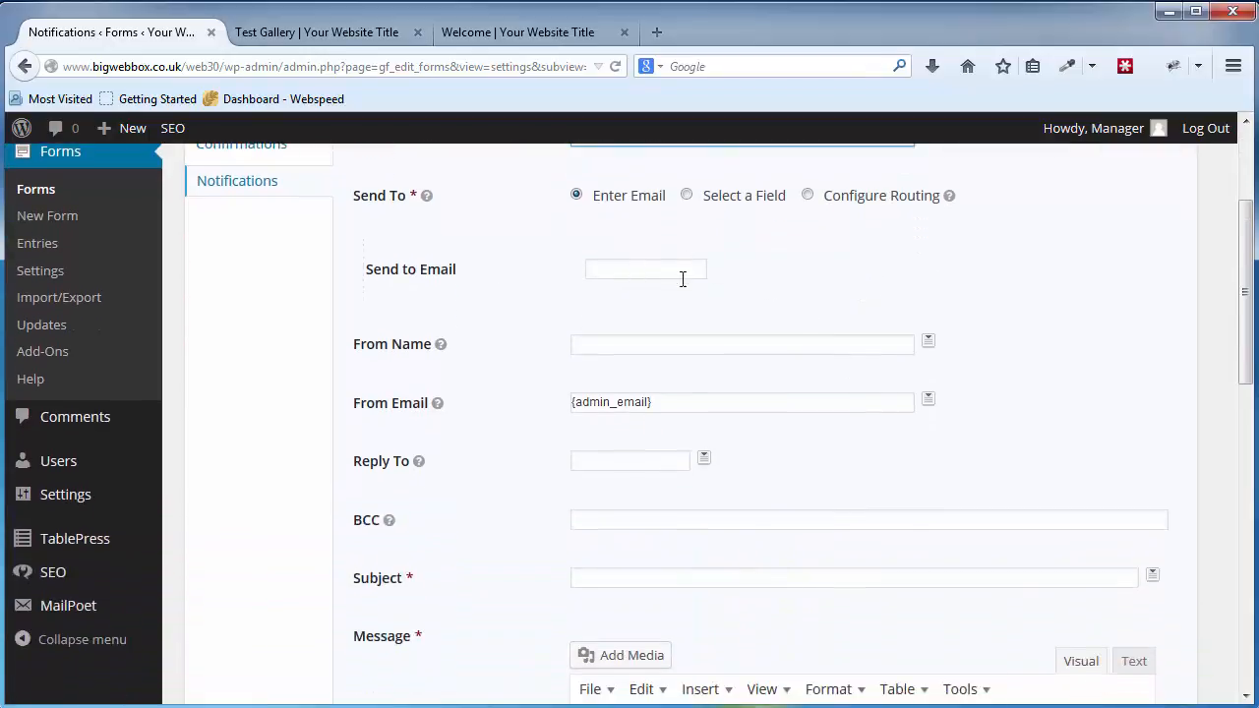
left_click(619, 270)
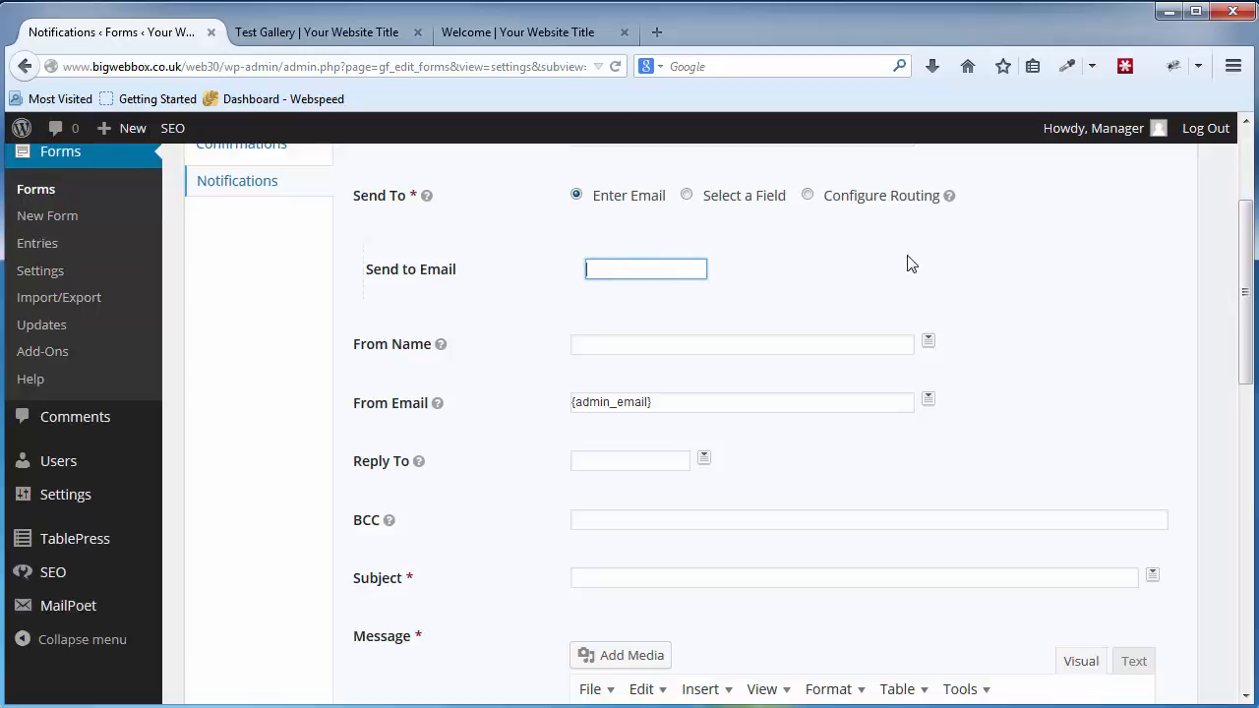
scroll(905, 262, "up", 3)
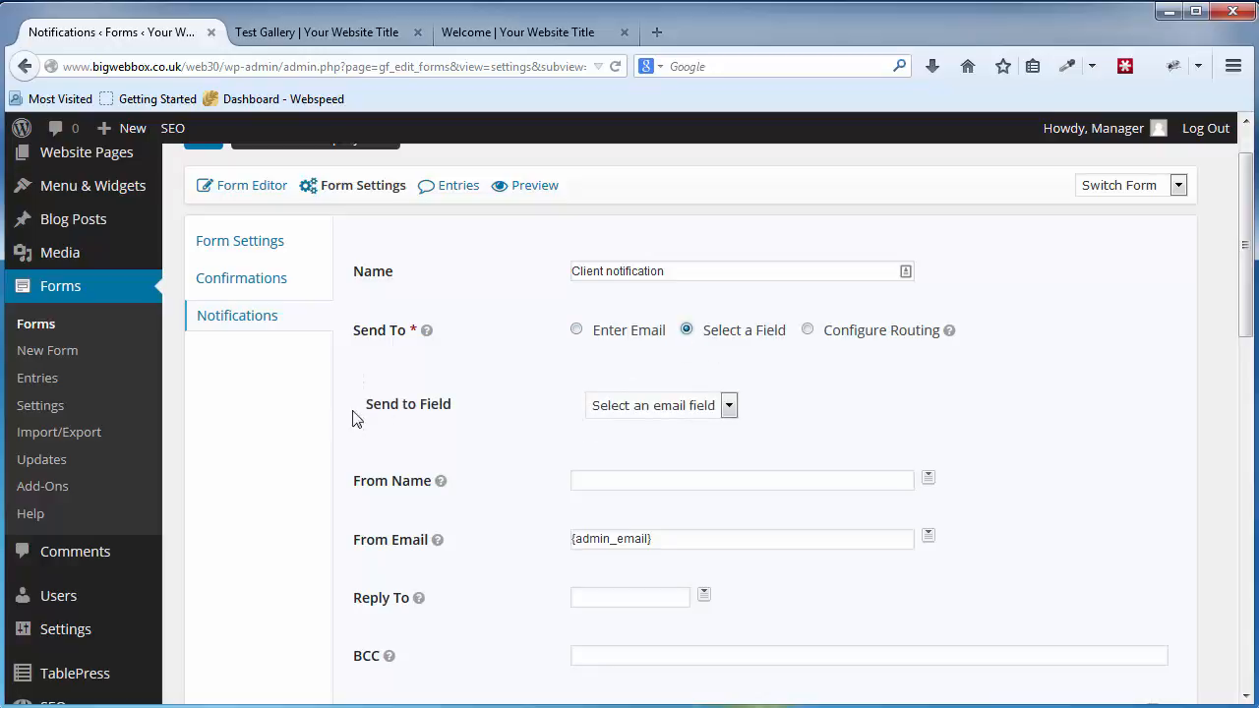
left_click(658, 409)
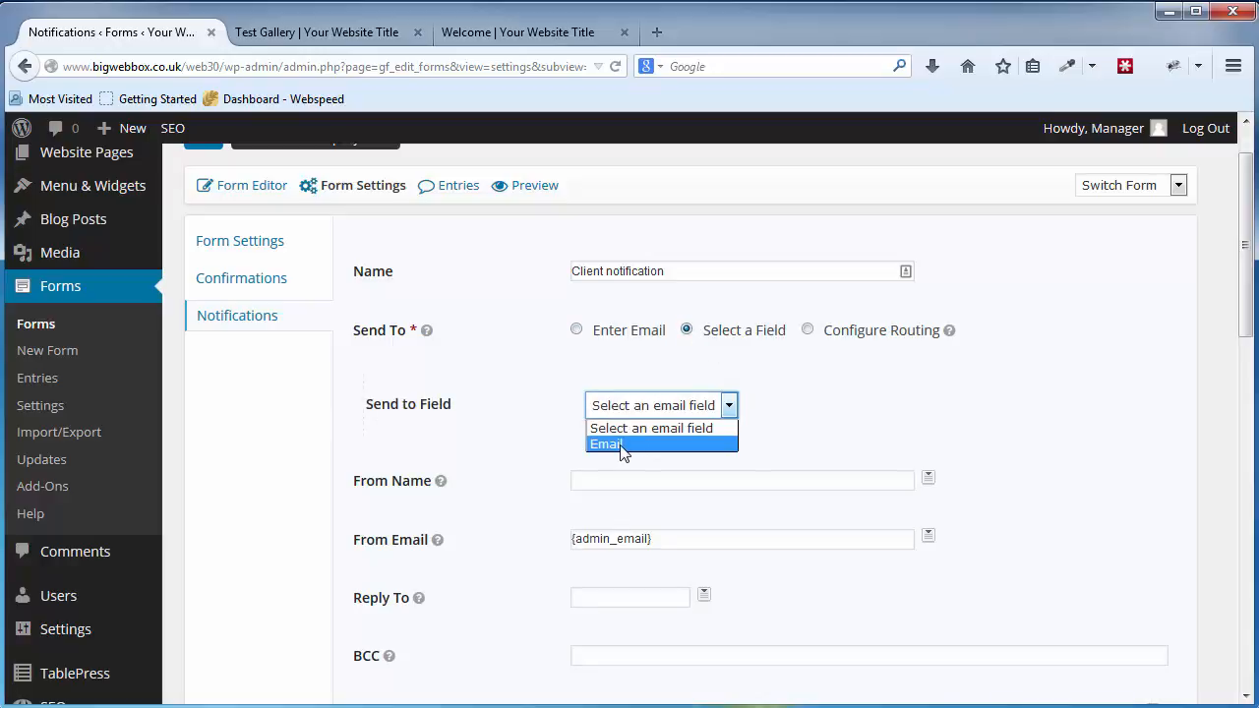
left_click(622, 449)
left_click(636, 403)
left_click(623, 444)
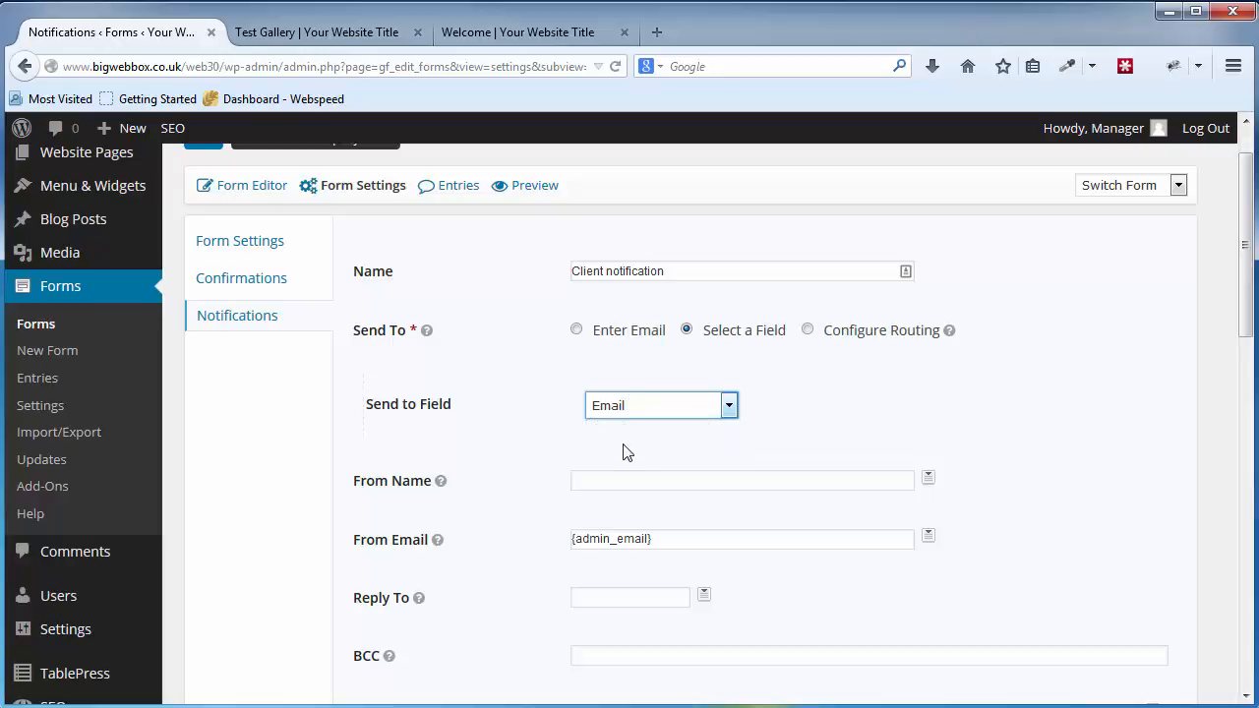
Step: Enter the sender's first name as the From Name of the Client notification
left_click(626, 479)
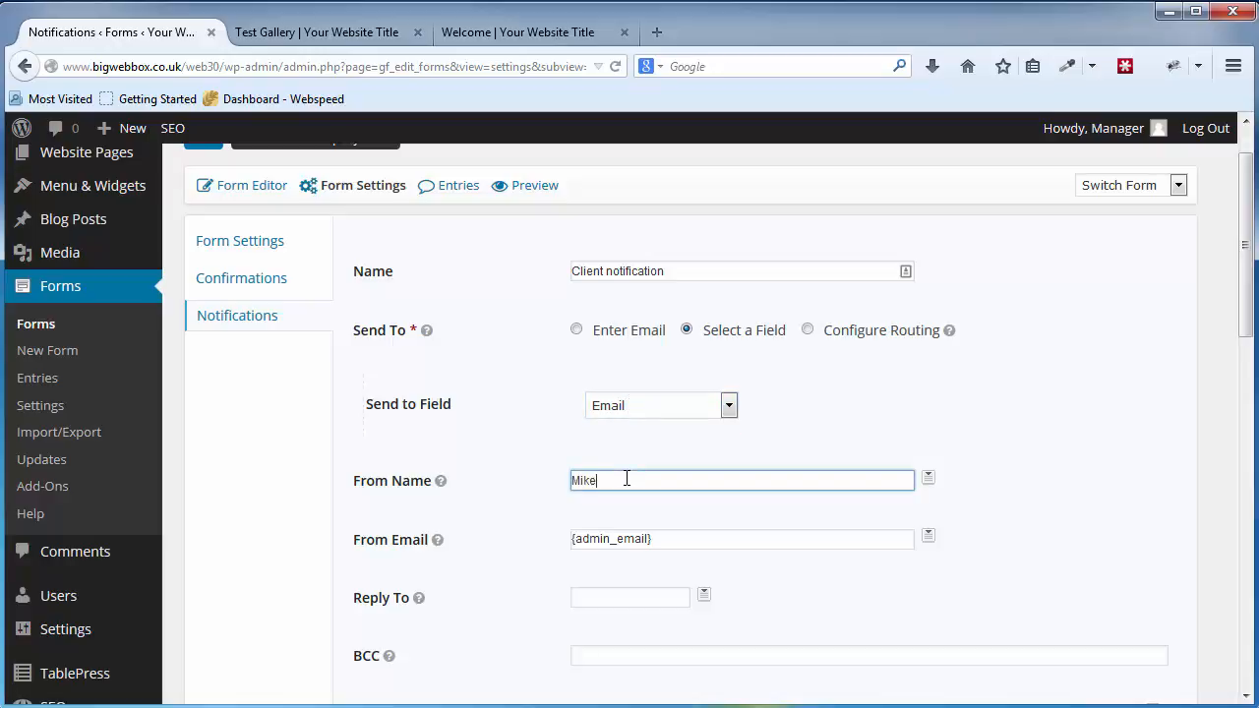
type("Mike")
scroll(659, 492, "down", 1)
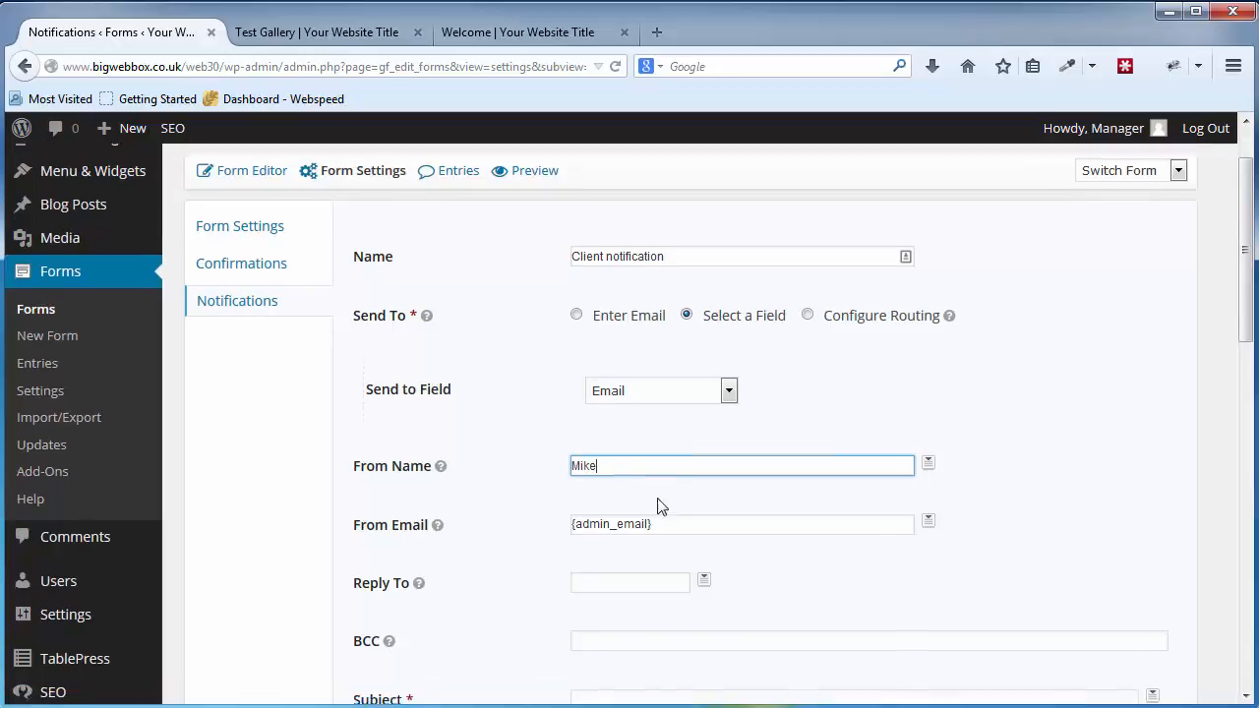
left_click(660, 511)
scroll(697, 509, "up", 1)
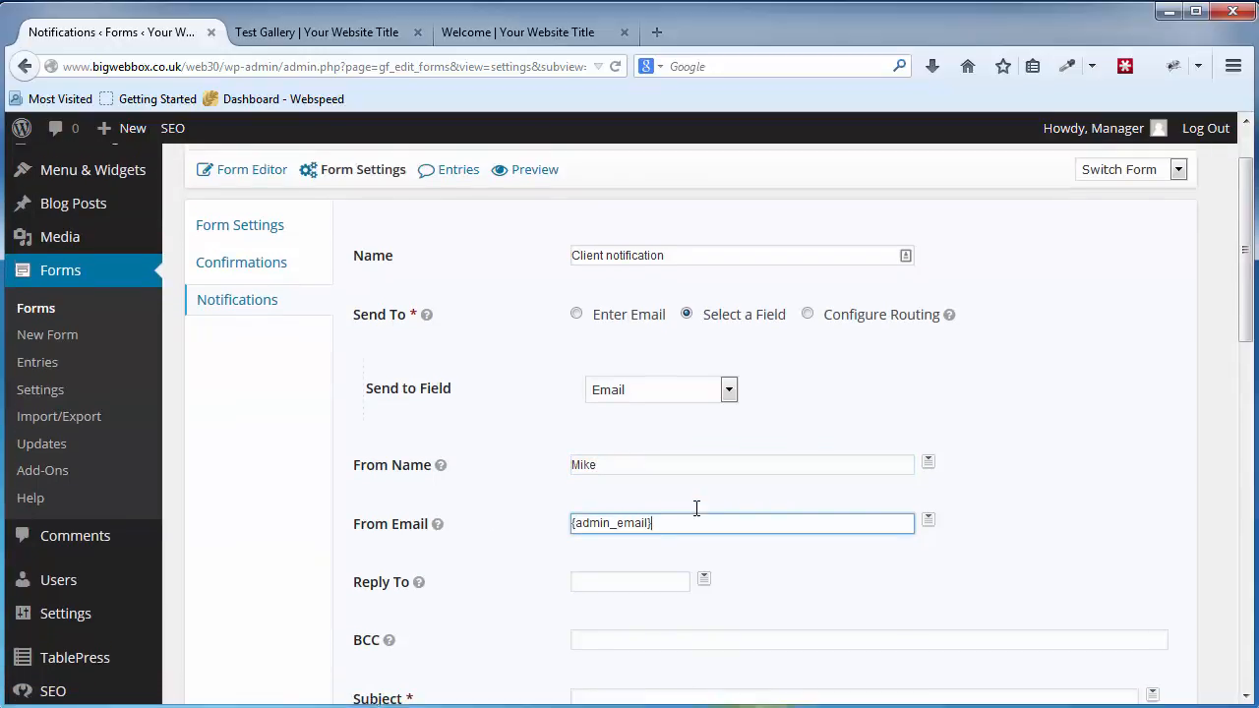
Step: Set the Client notification's subject to "Thanks for filling in our form"
scroll(702, 541, "down", 3)
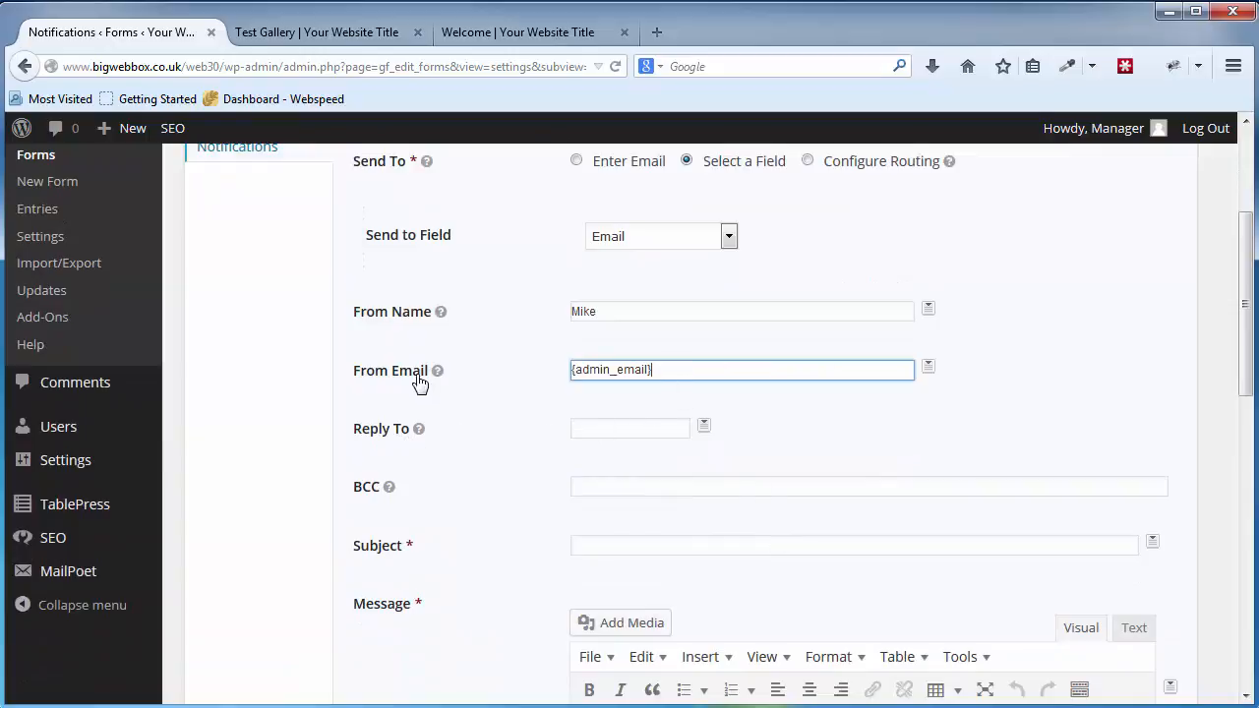
scroll(753, 422, "down", 2)
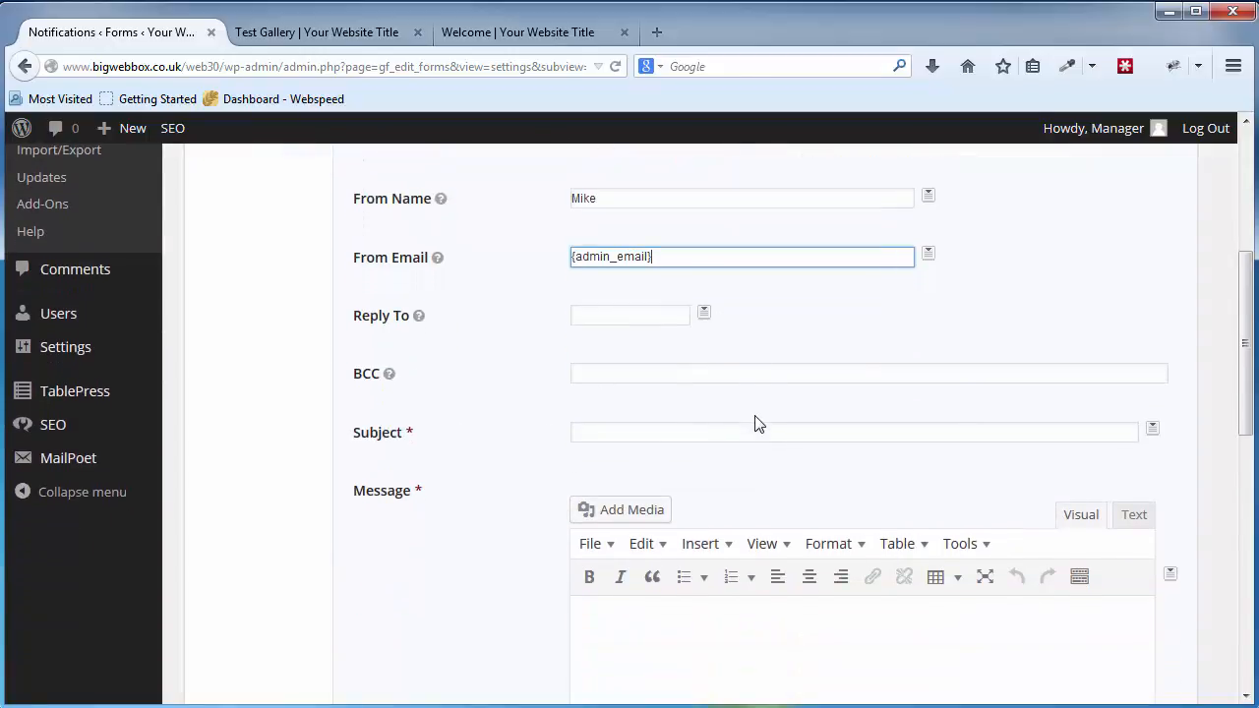
left_click(625, 429)
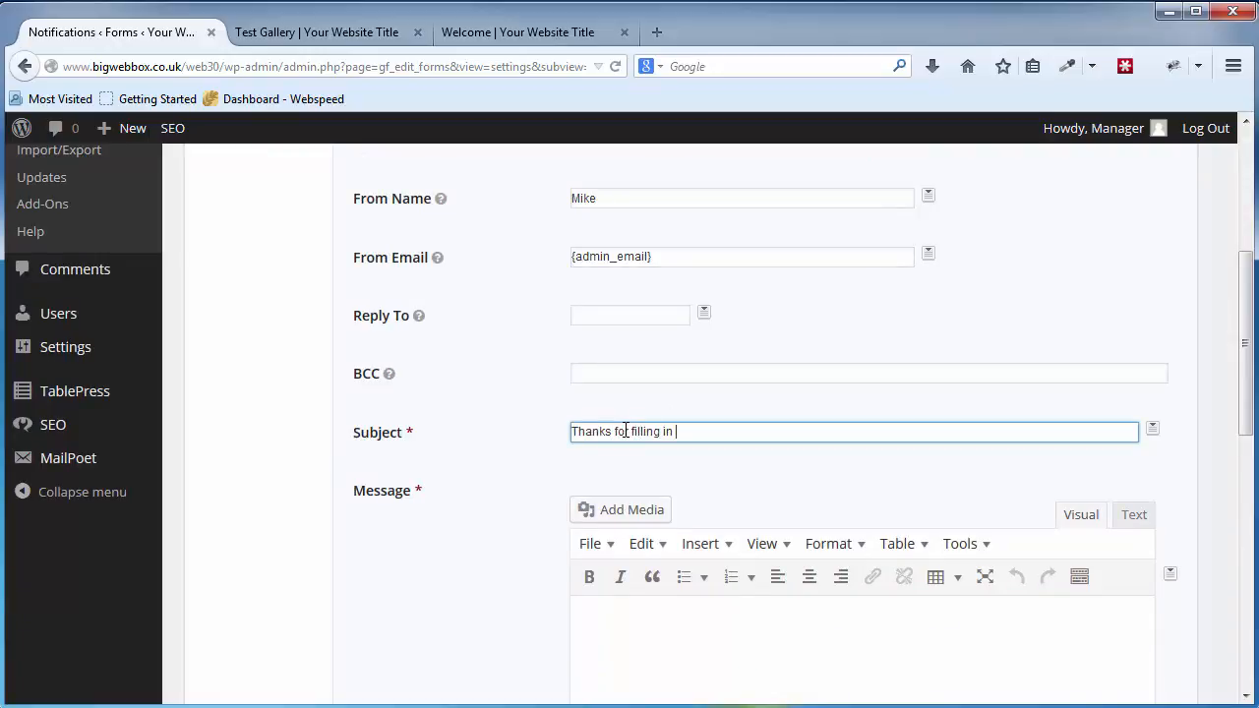
type("Thanks for filling in our form")
Step: Write the Client notification's message body as "Thanks for contacting us, we will be back in touch shortly"
scroll(626, 429, "down", 2)
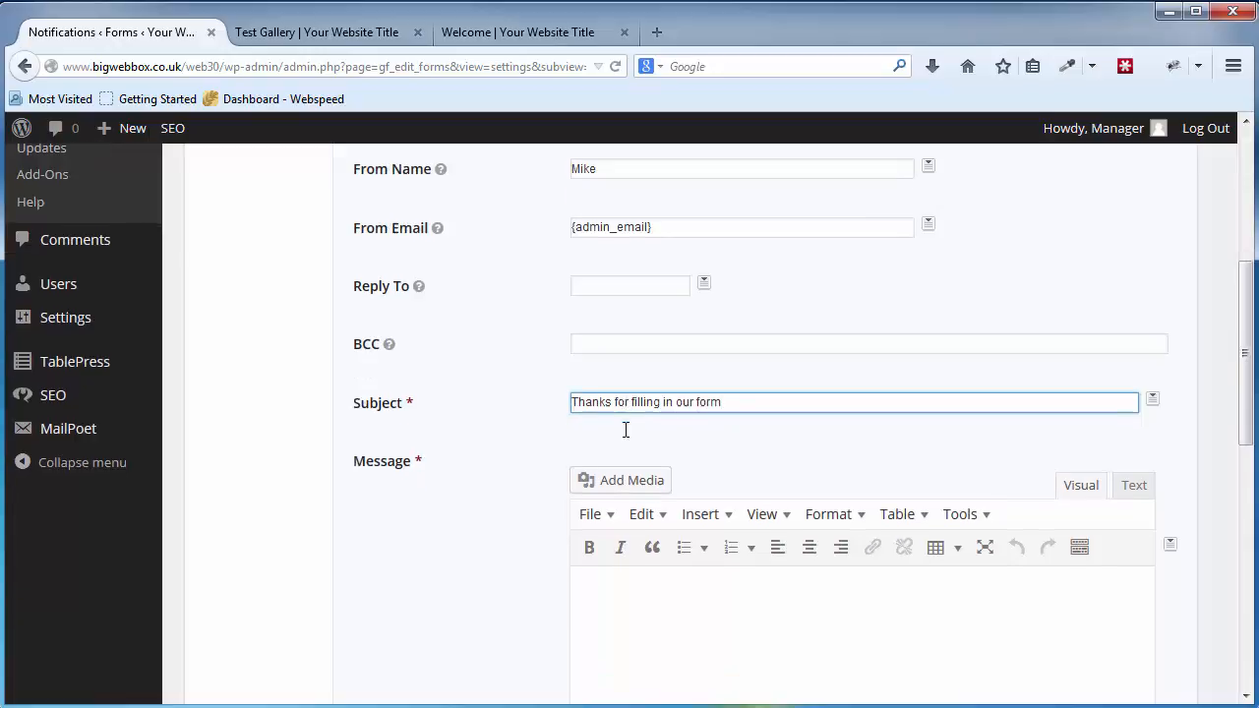
left_click(731, 547)
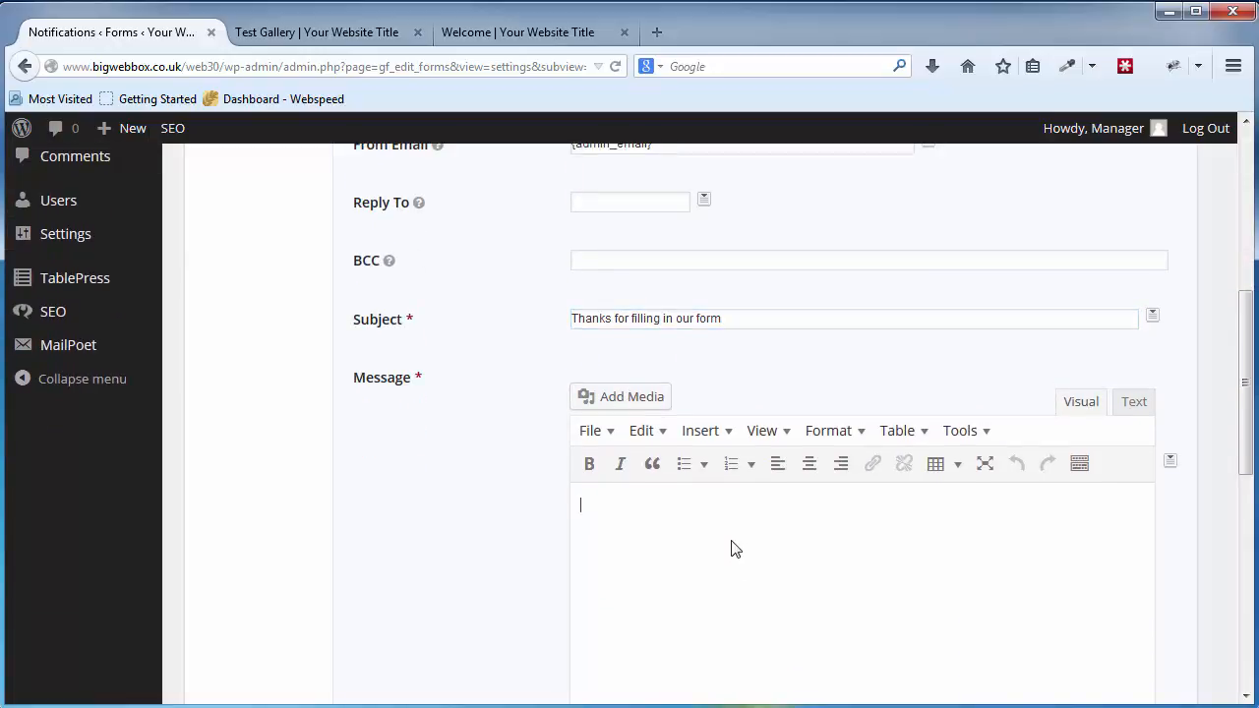
type("Thanks for contacting")
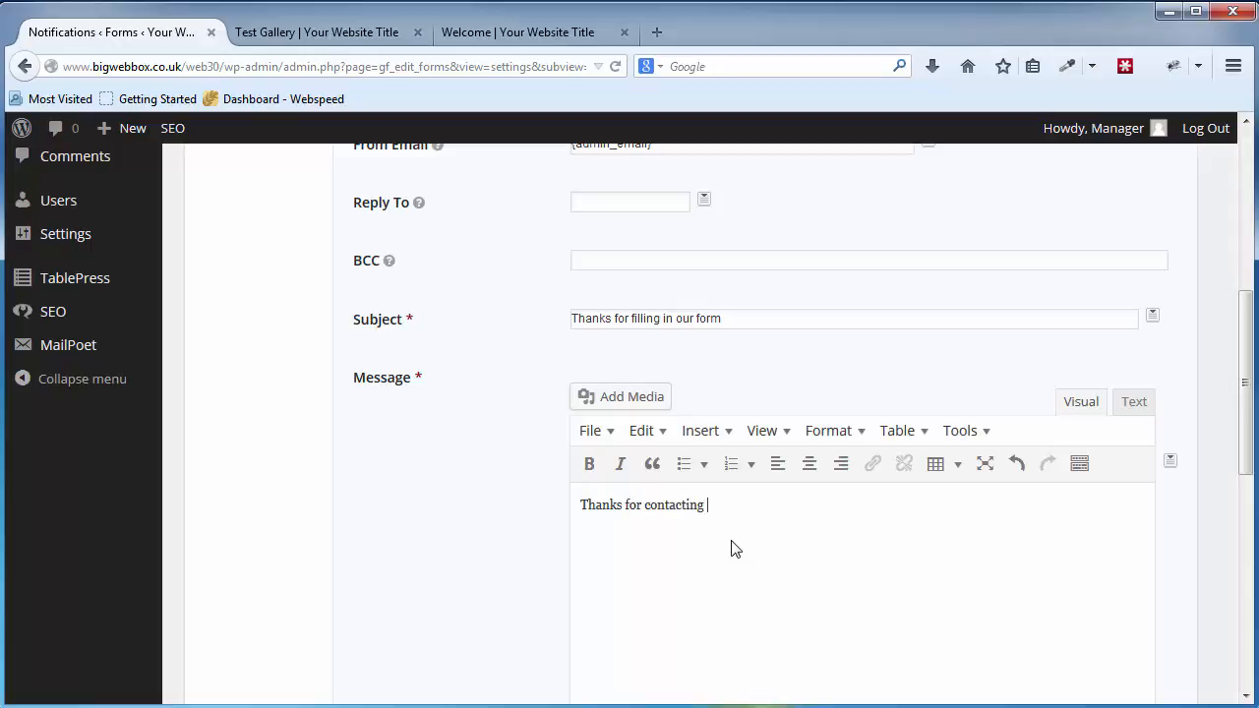
type(" us, we will be back in touch ")
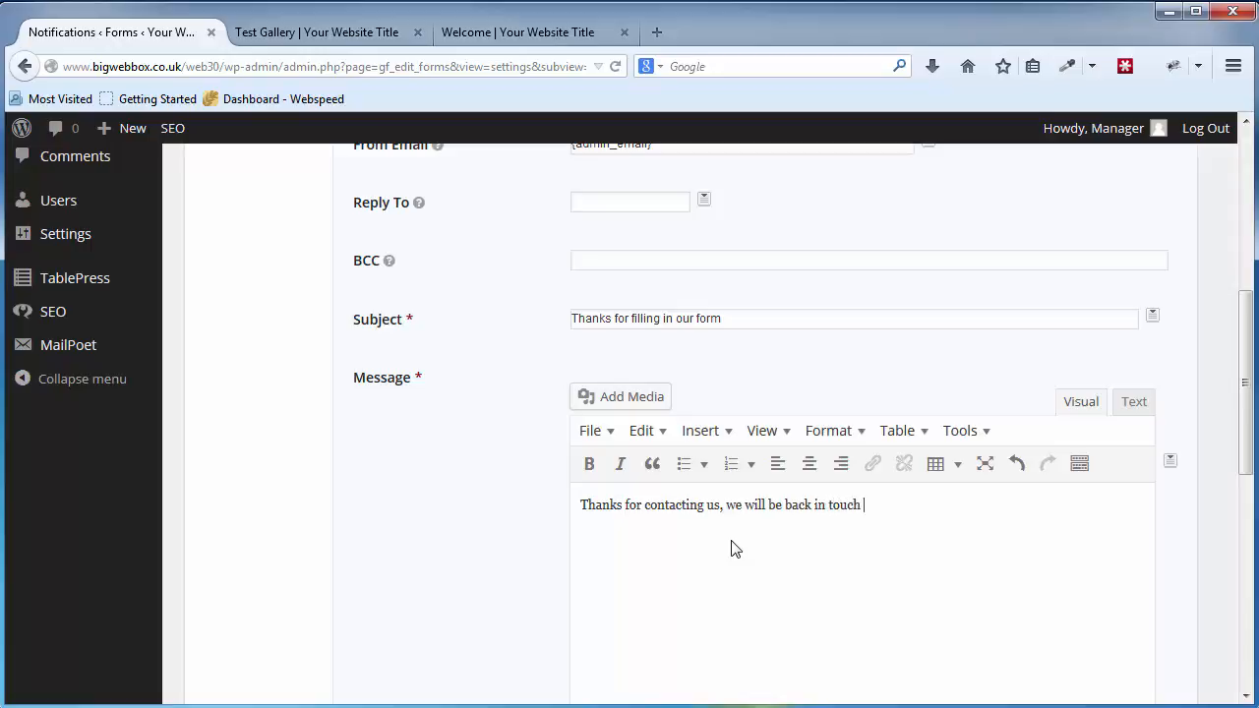
type("shortly")
scroll(736, 549, "down", 3)
scroll(498, 449, "down", 4)
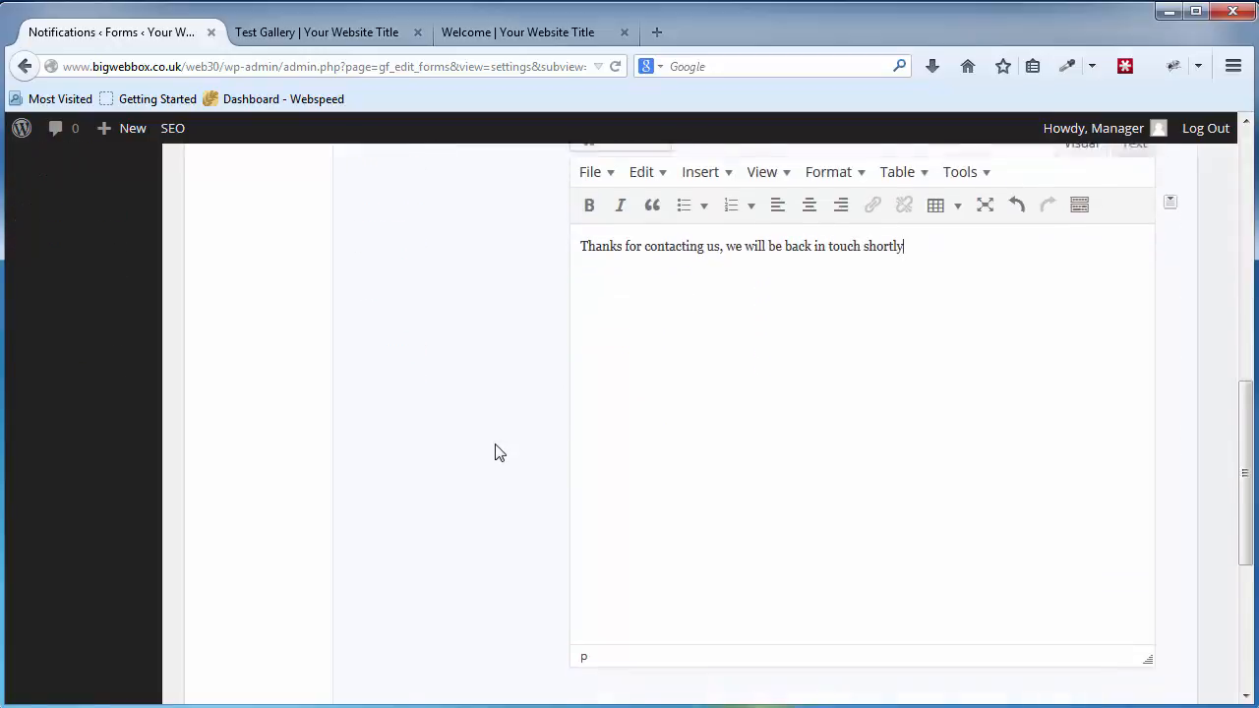
Step: Add a greeting line above the message text reading "Hello" followed by the form's Name merge tag, {Name:1}
scroll(497, 451, "up", 2)
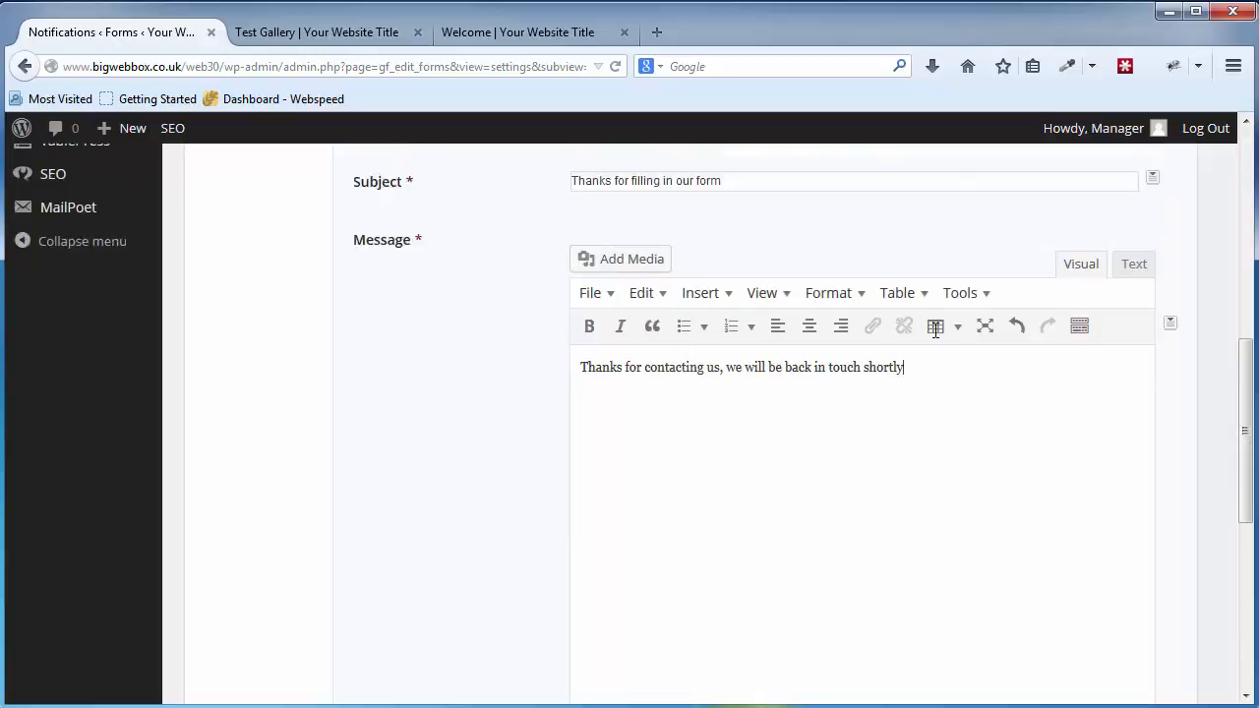
scroll(984, 378, "up", 1)
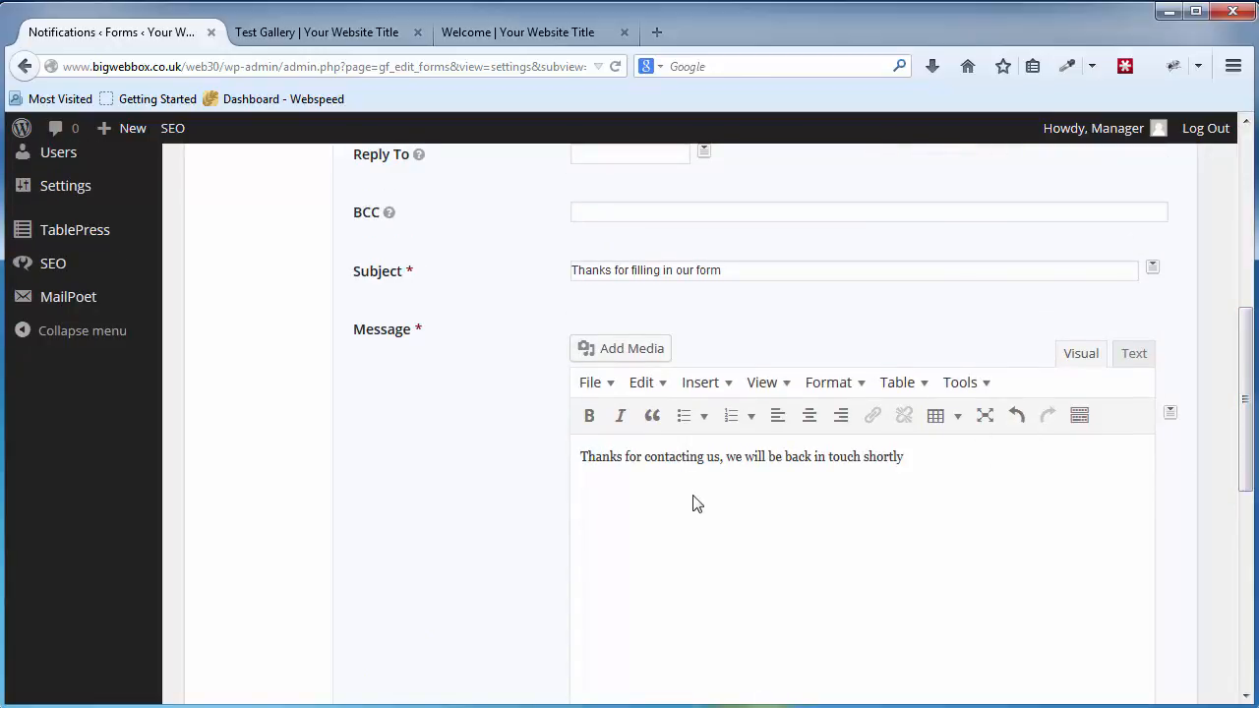
key("Return")
type("Hello")
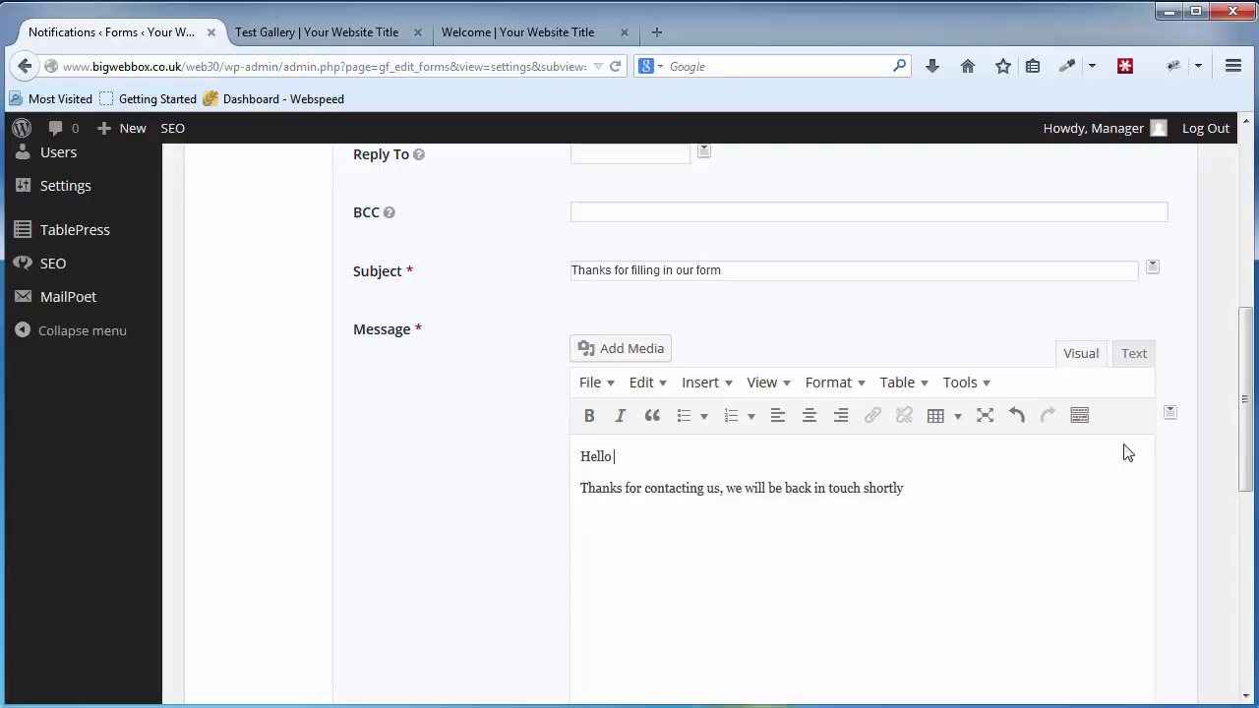
left_click(1170, 415)
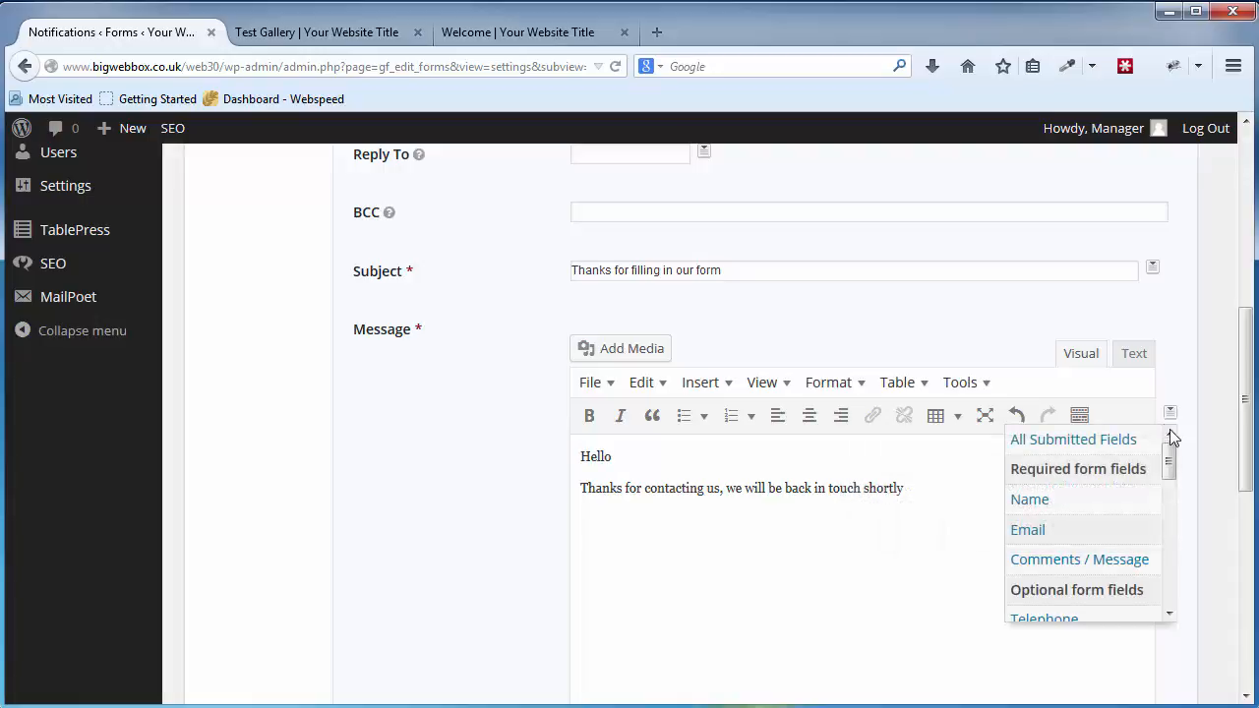
left_click(1048, 503)
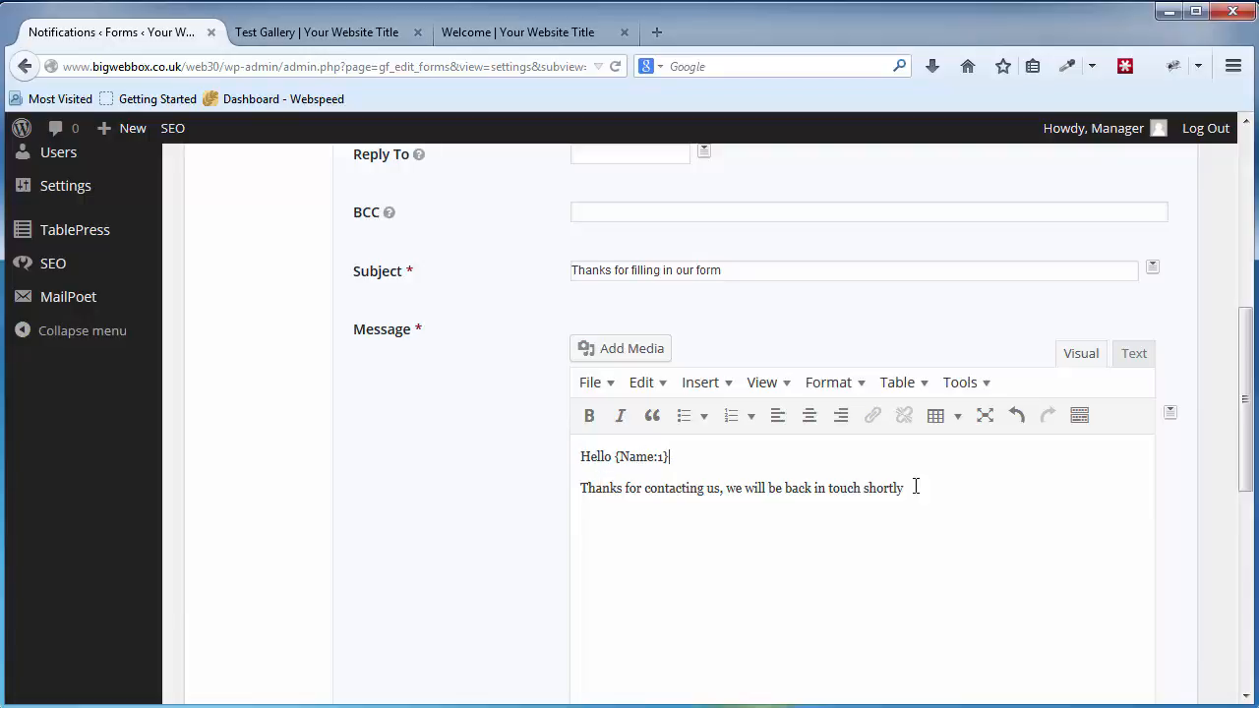
Step: Save the Client notification and return to the Enquiry Form's list of notifications
left_click_drag(1244, 447, 1241, 642)
left_click(435, 557)
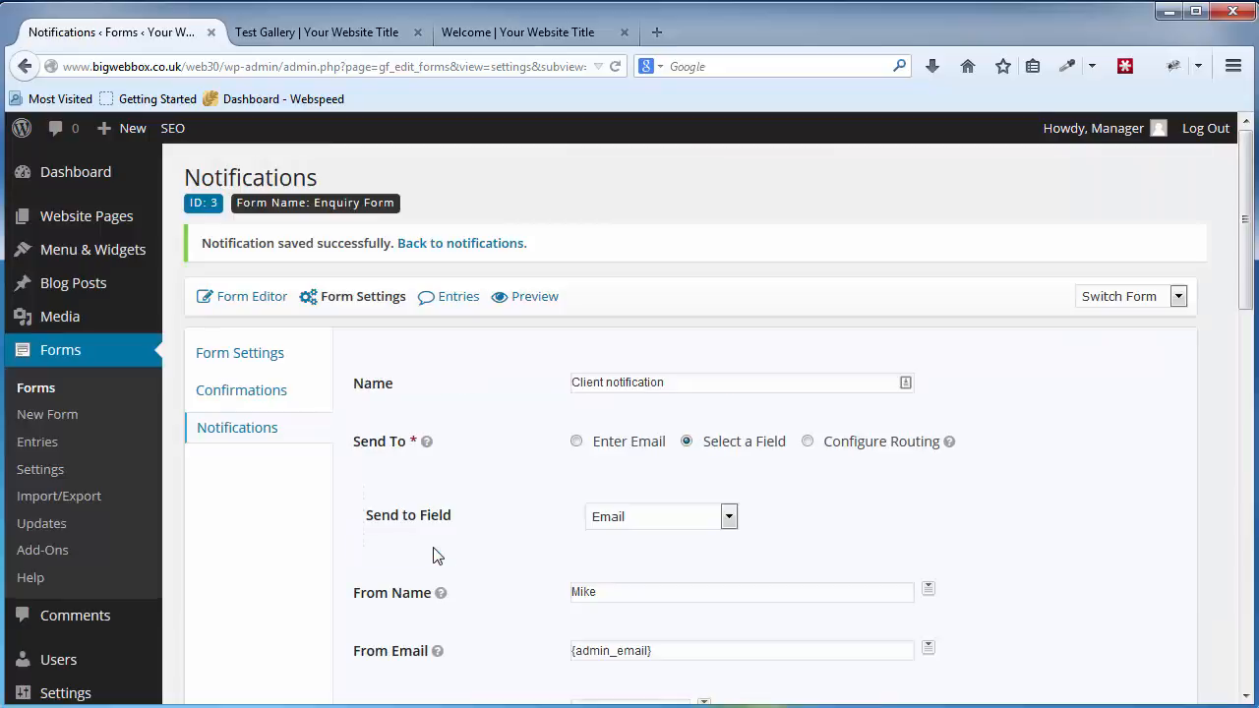
left_click(233, 435)
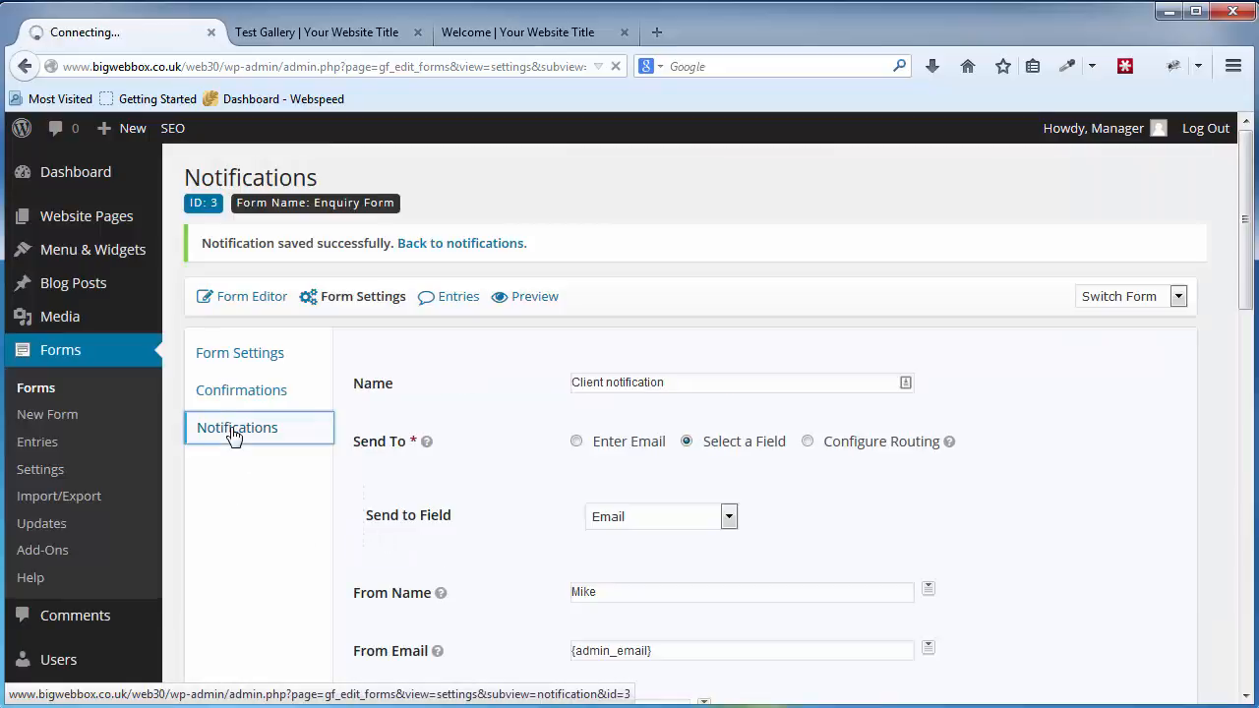
mouse_move(561, 413)
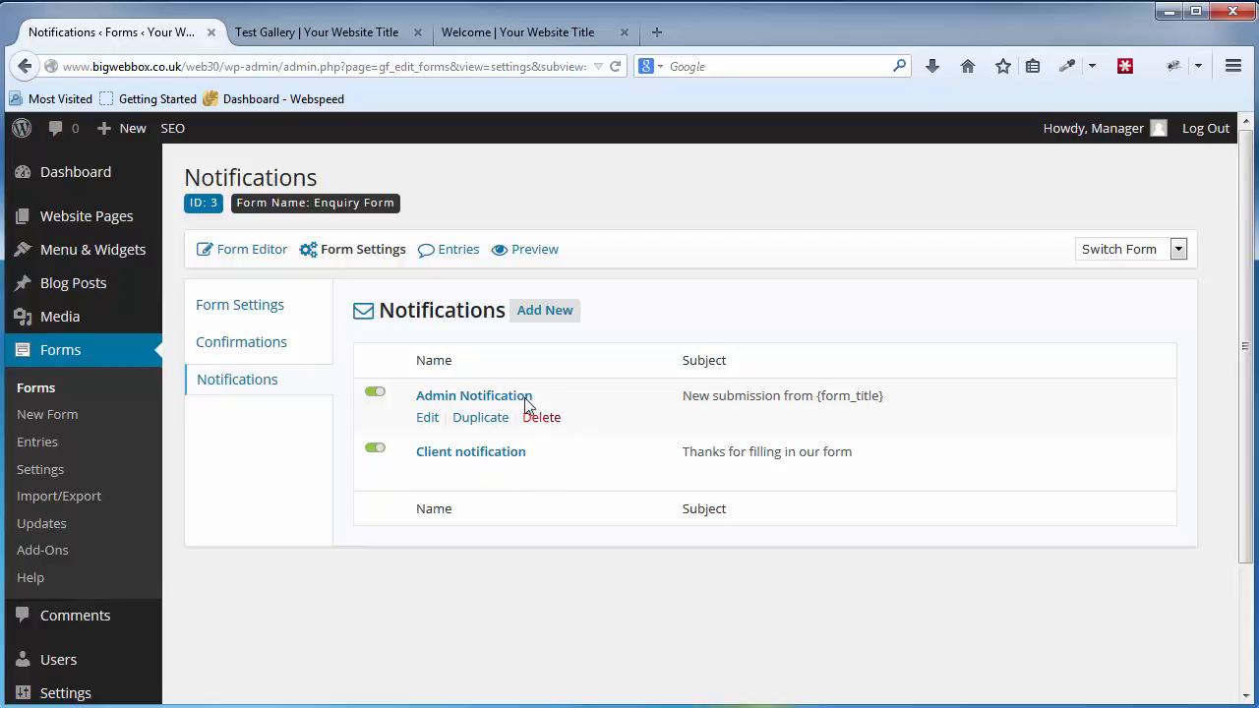
mouse_move(513, 468)
Step: Review the Enquiry Form's default confirmation message and type options, and look over its general form settings
left_click(252, 350)
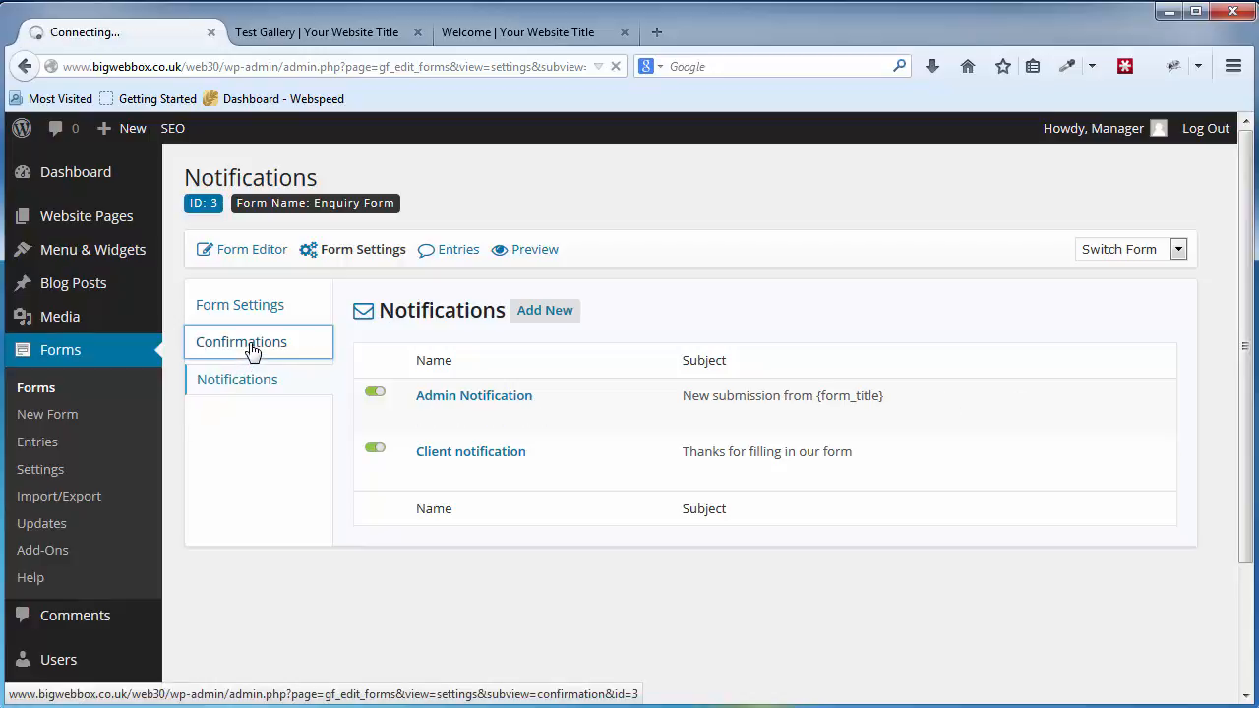
left_click(434, 420)
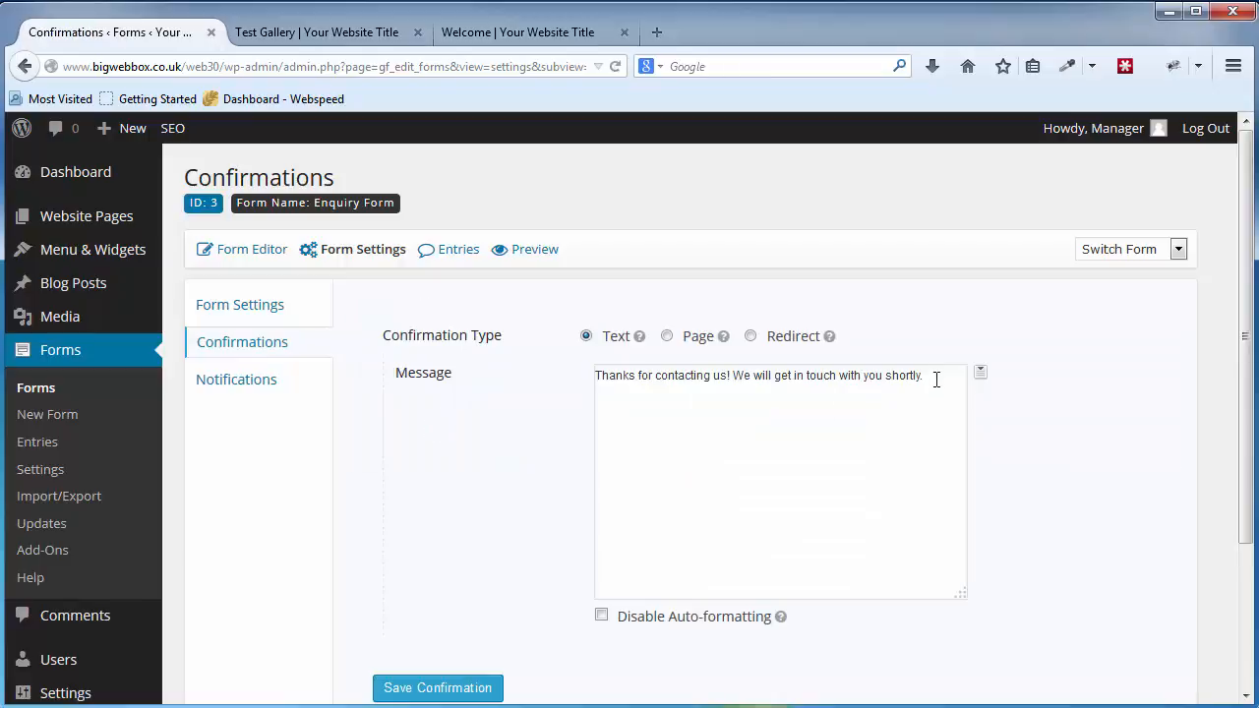
left_click(939, 376)
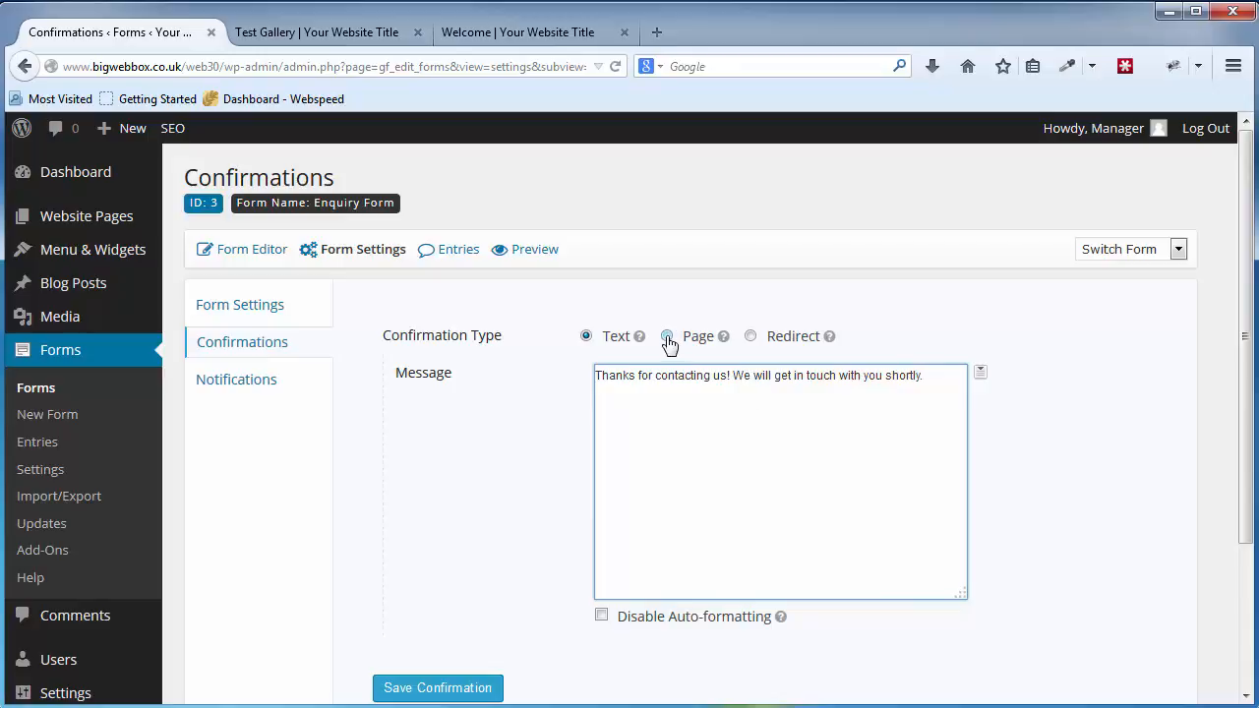
left_click(245, 306)
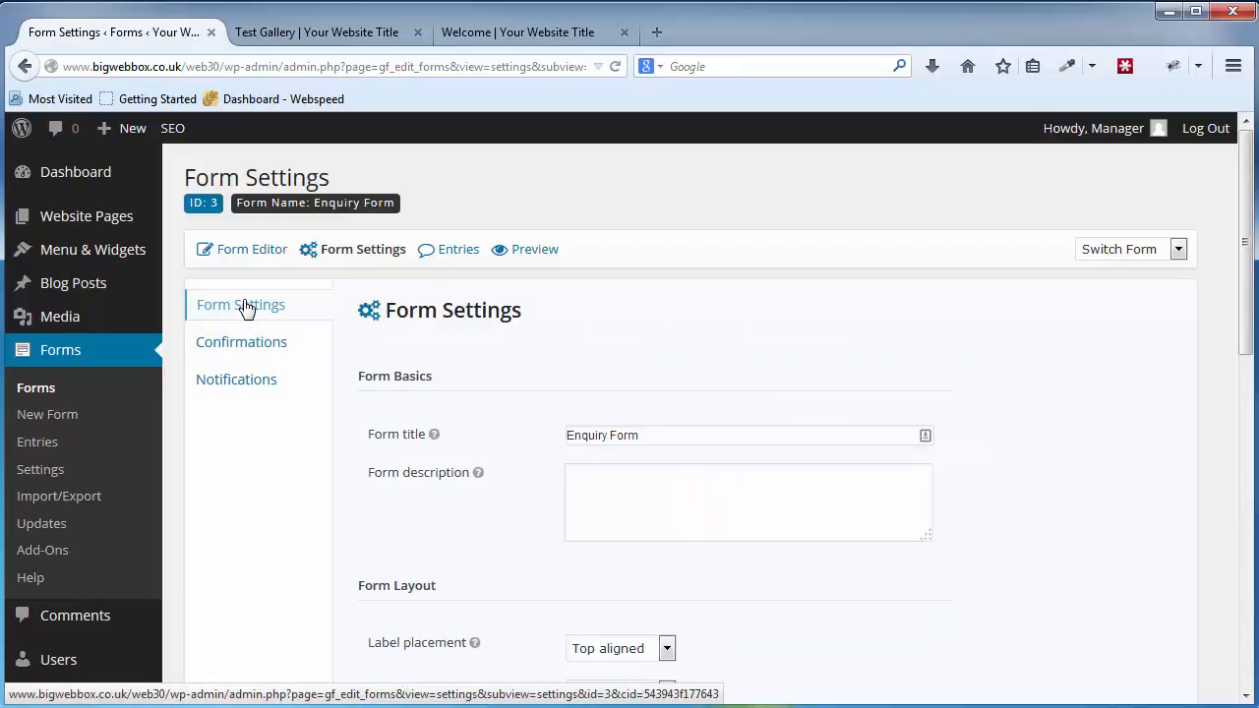
scroll(783, 371, "down", 4)
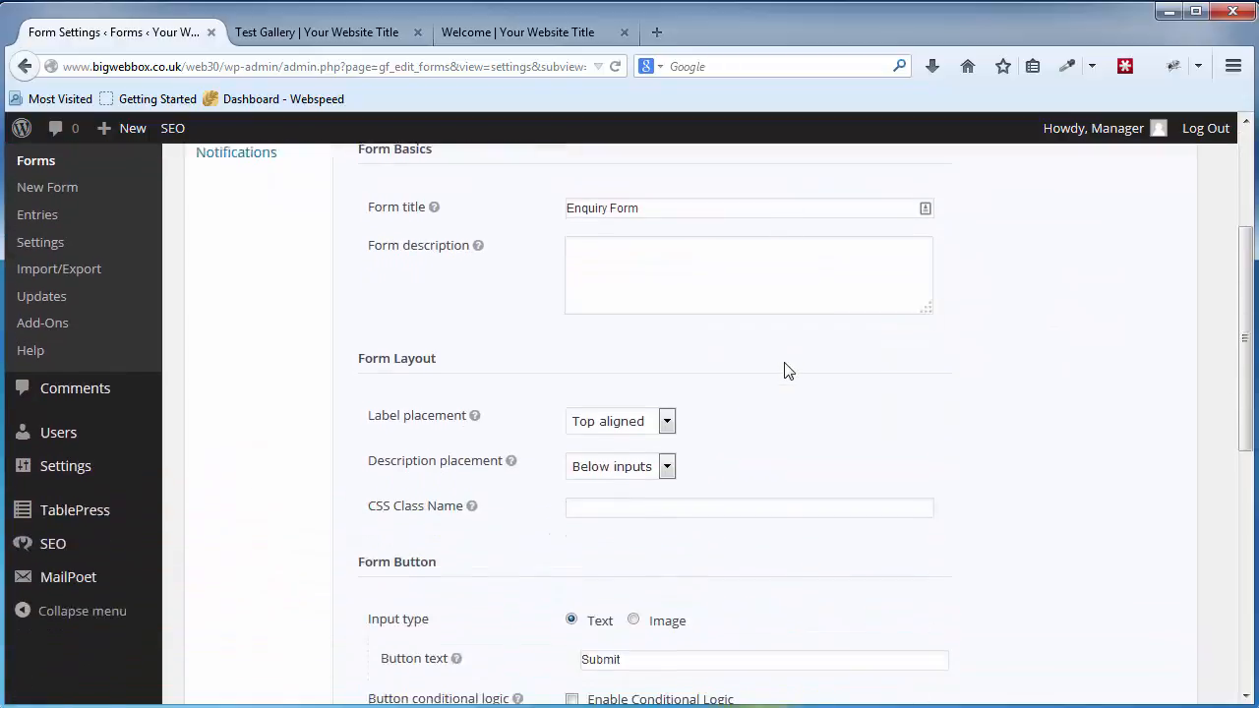
scroll(784, 371, "up", 4)
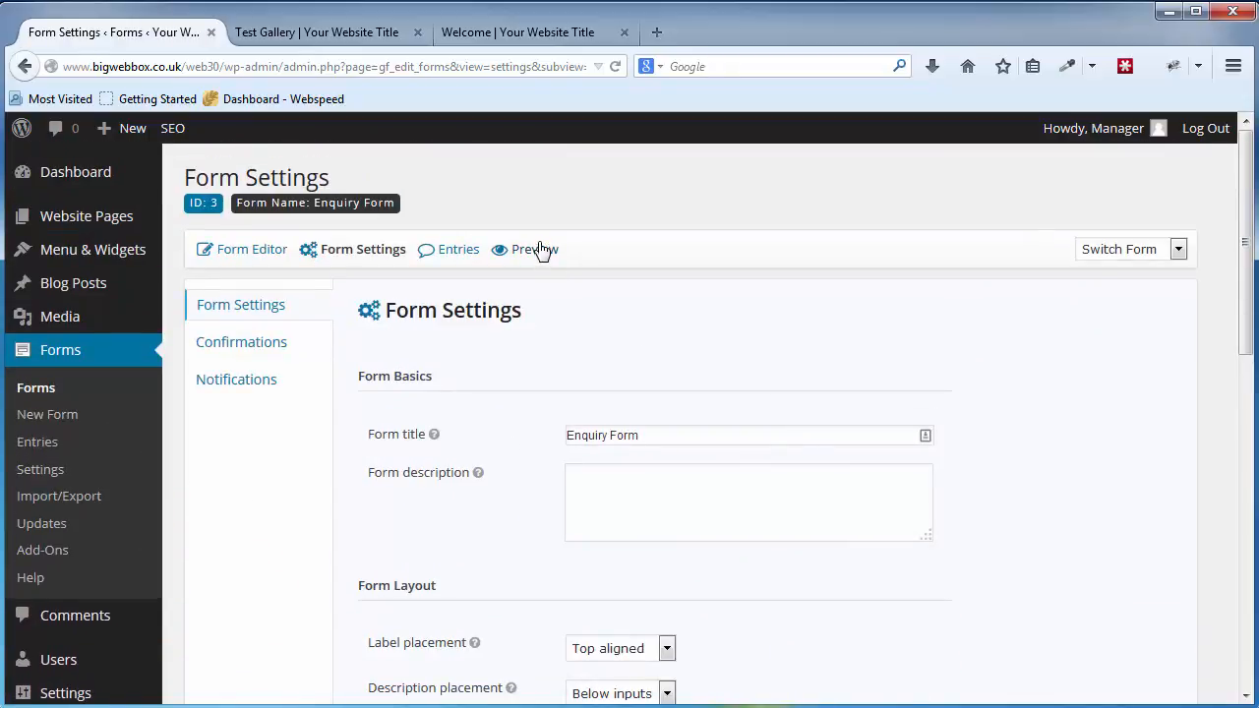
Step: Preview the Enquiry Form, check its fields from Name to Submit, and close the preview
left_click(540, 258)
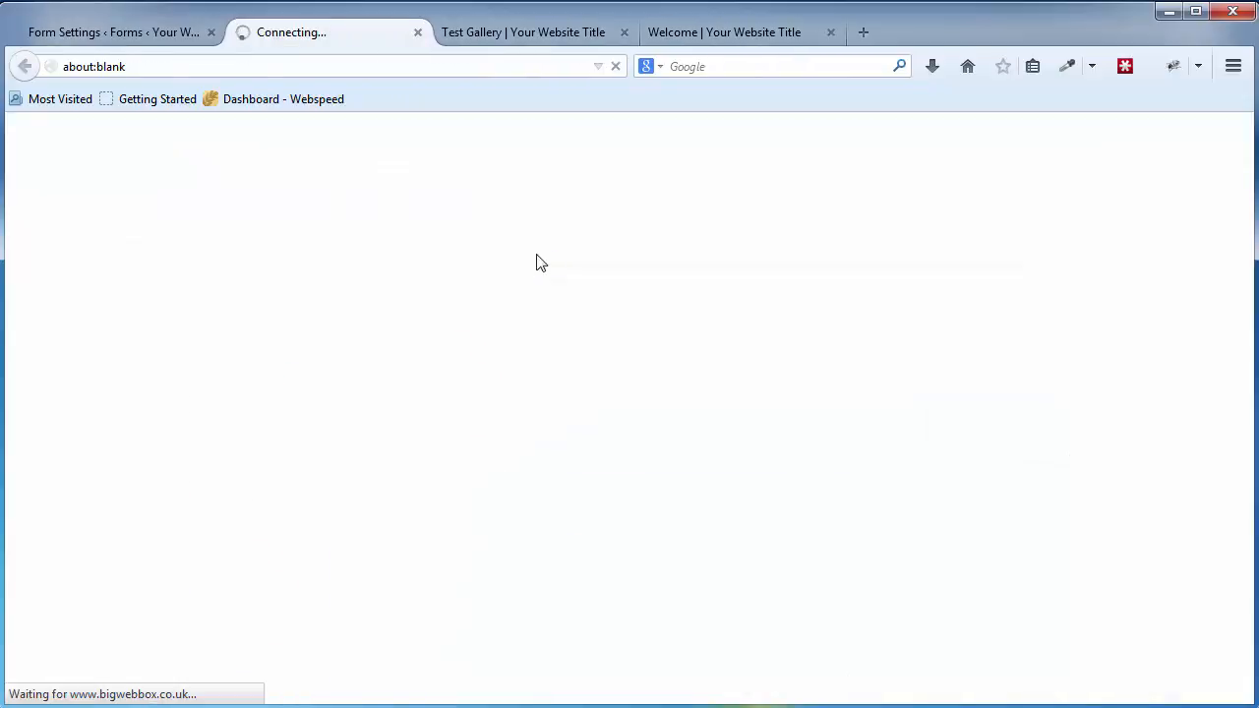
scroll(345, 343, "down", 2)
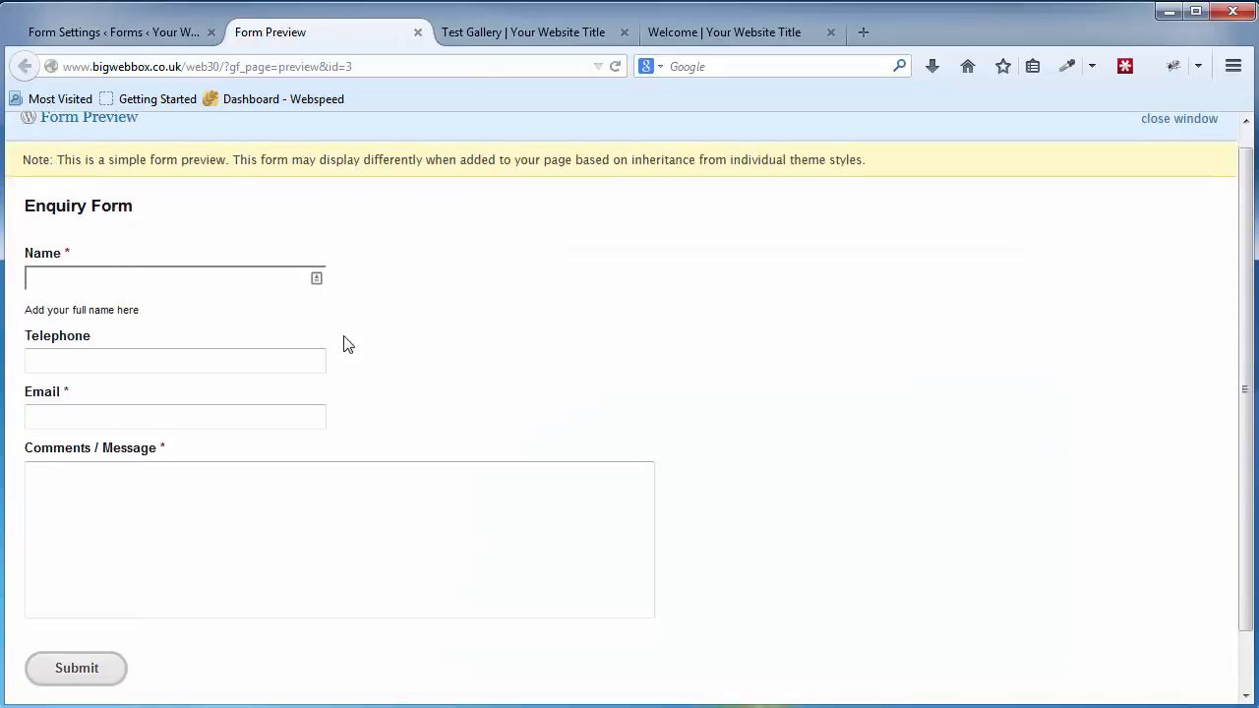
scroll(345, 343, "up", 2)
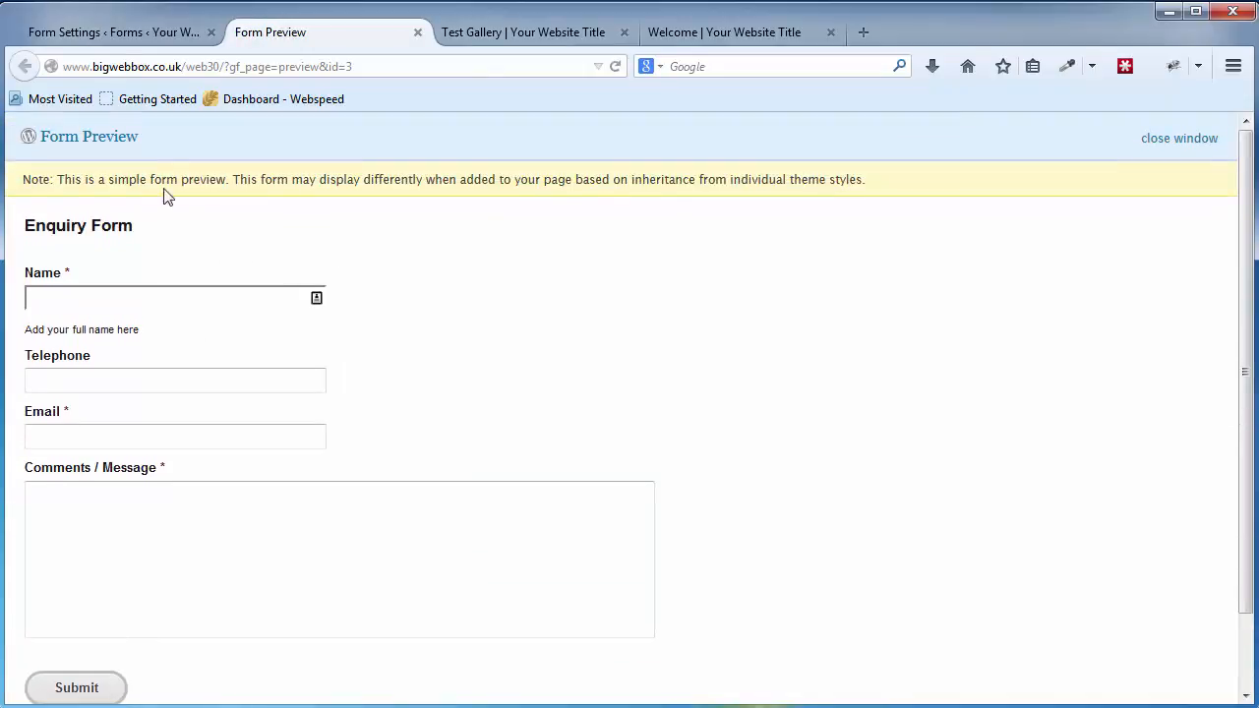
left_click(417, 32)
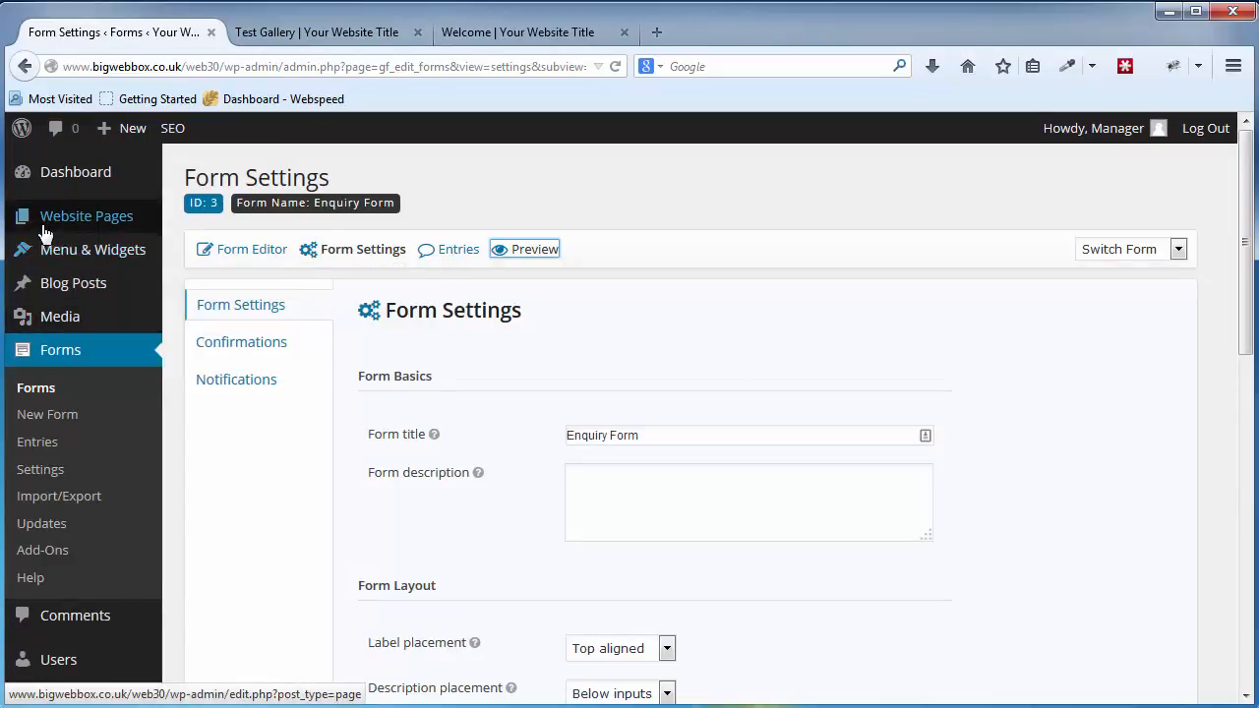
Step: Add a new website page titled "Test contact page"
mouse_move(61, 220)
left_click(219, 227)
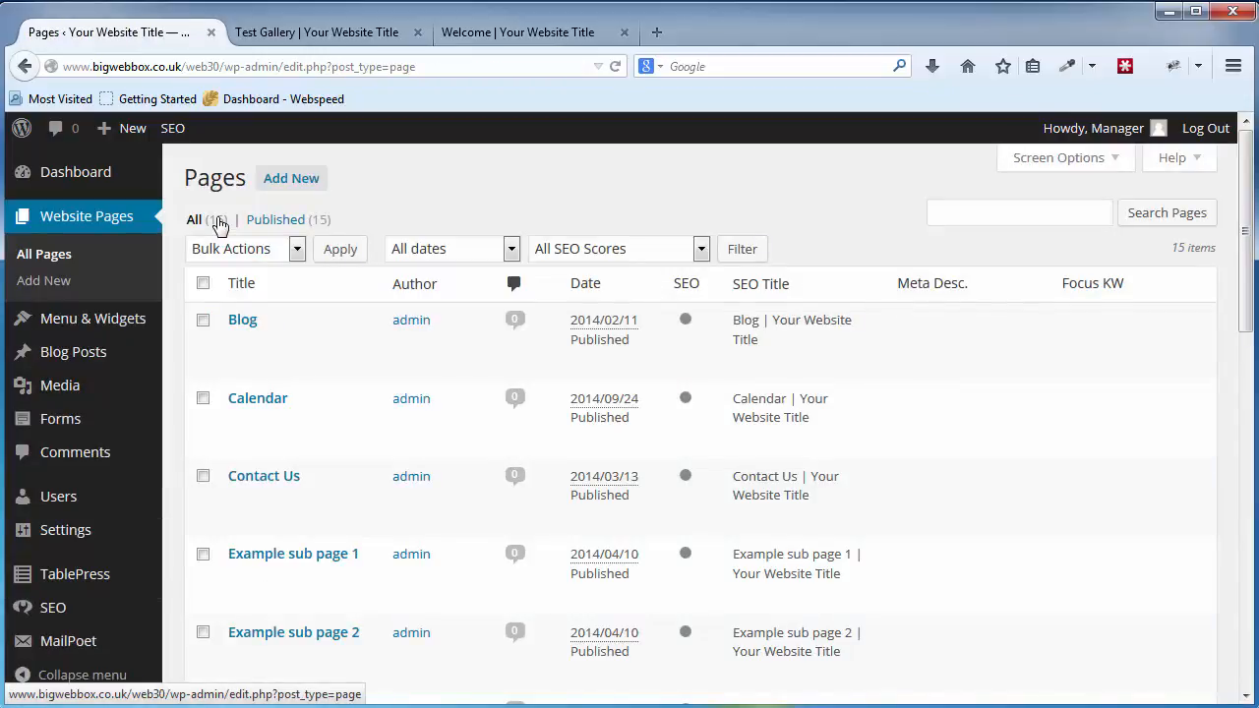
left_click(300, 182)
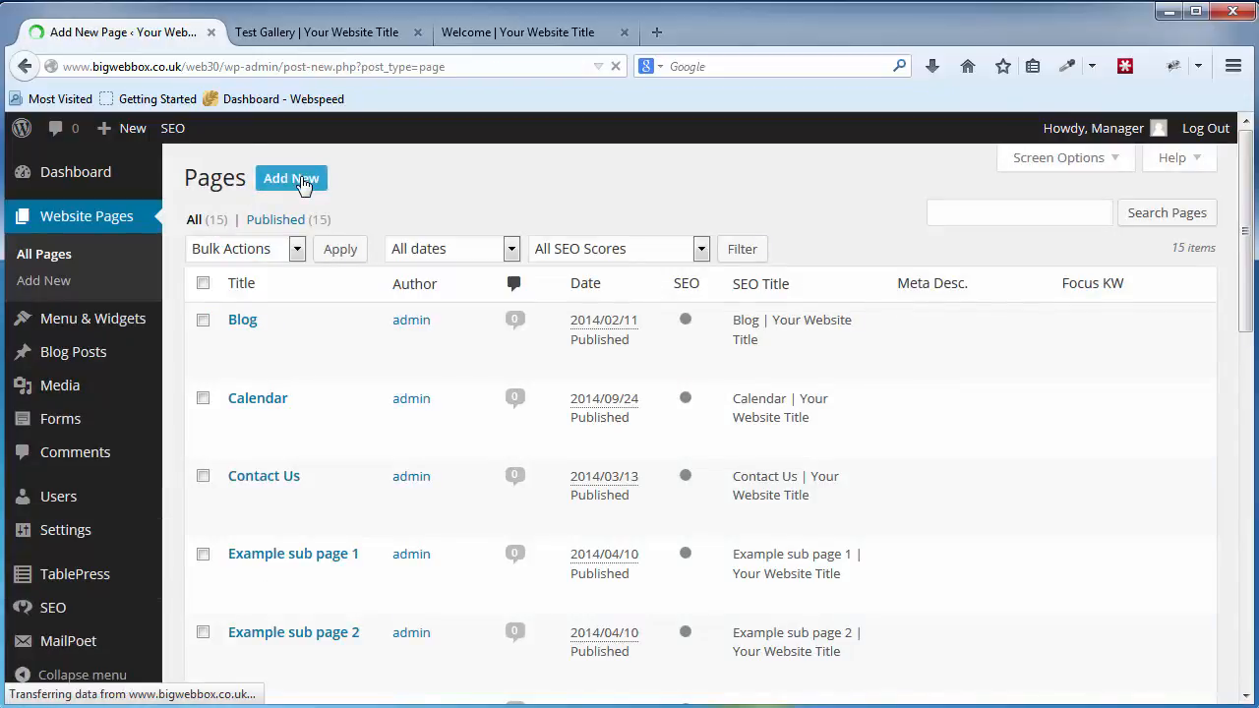
type("Te")
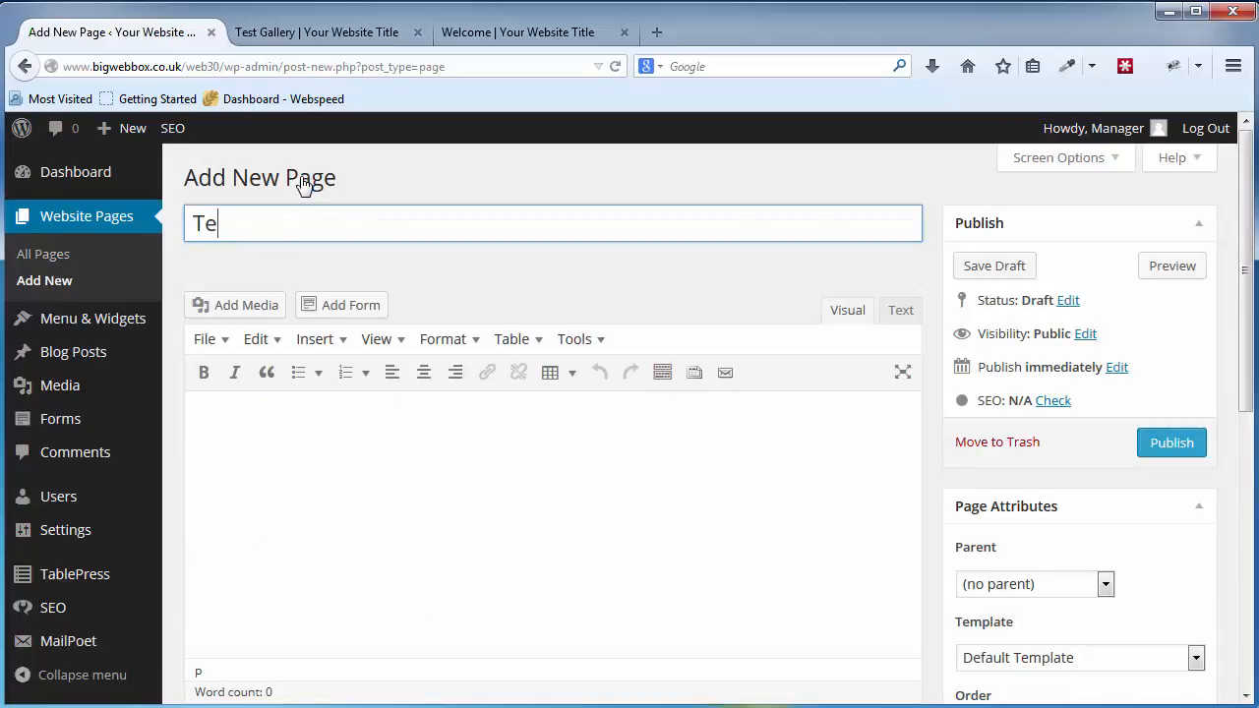
type("st contact page")
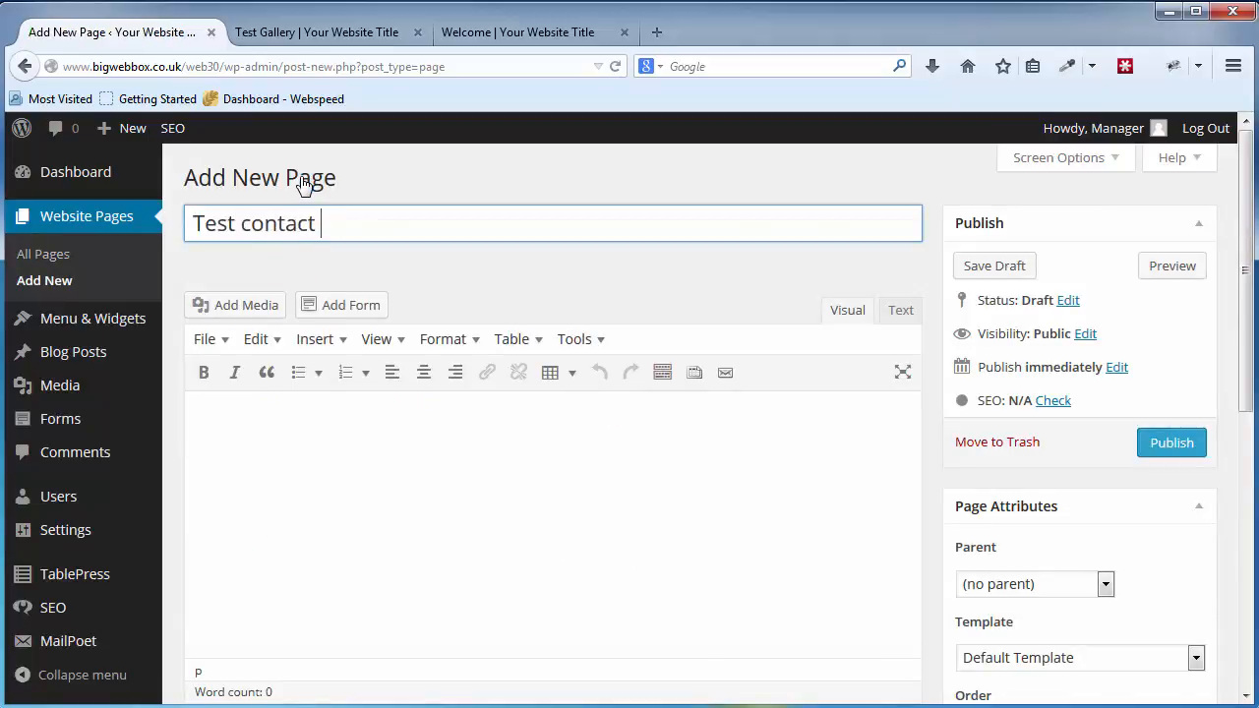
Step: Enter the intro line "Please complete the form below to contact us:" in the page body and start a new paragraph
left_click(424, 440)
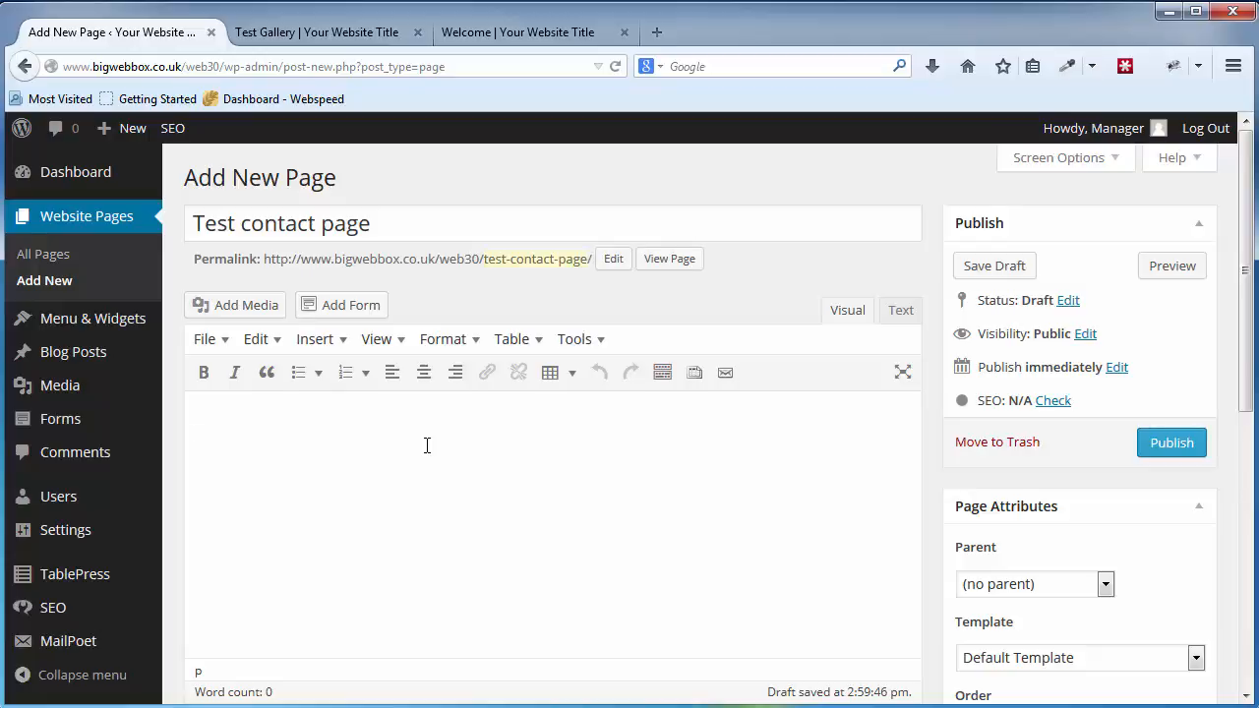
type("Please complete the")
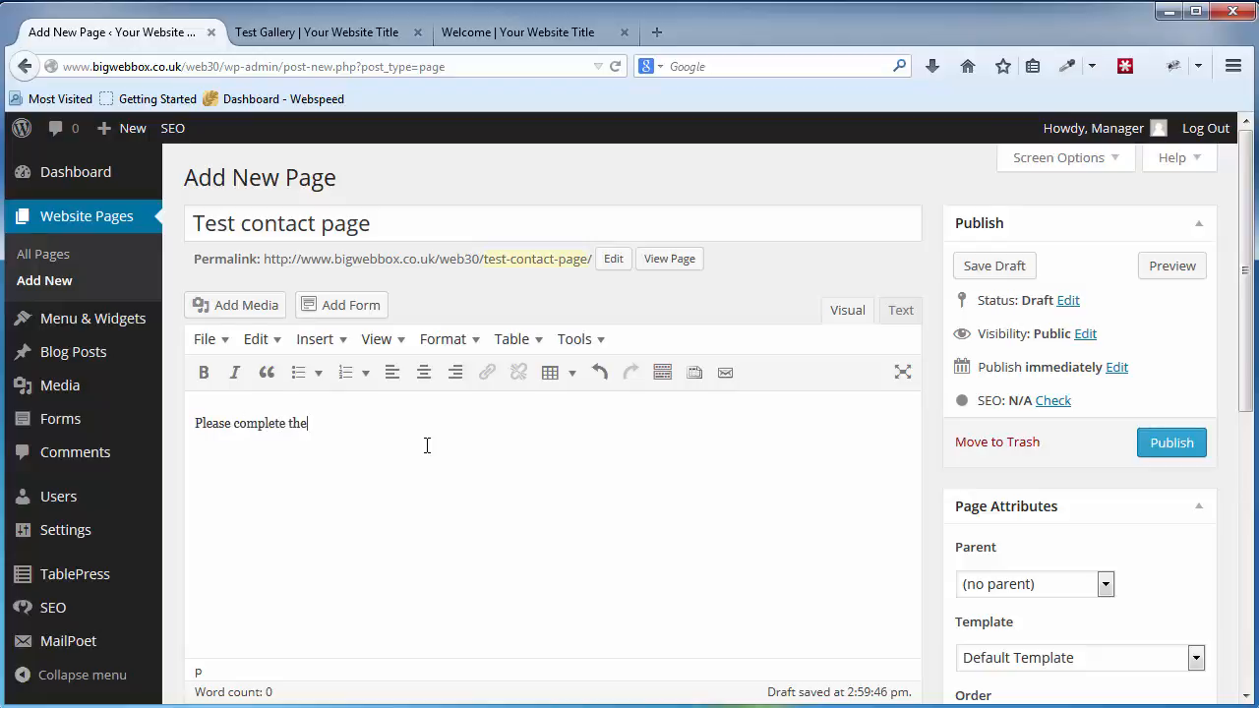
type(" form below to contact us:")
key("Return")
Step: Insert the Enquiry Form below the intro line, with the form title and form description display turned off
left_click(366, 314)
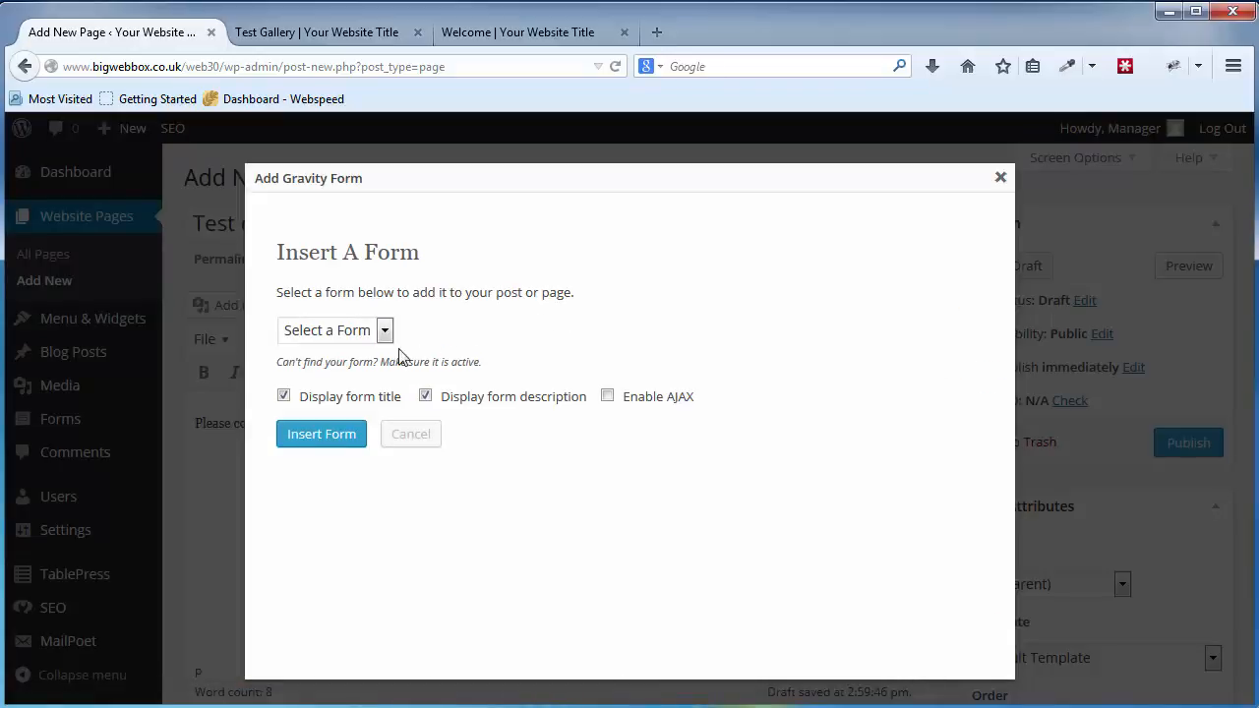
left_click(370, 337)
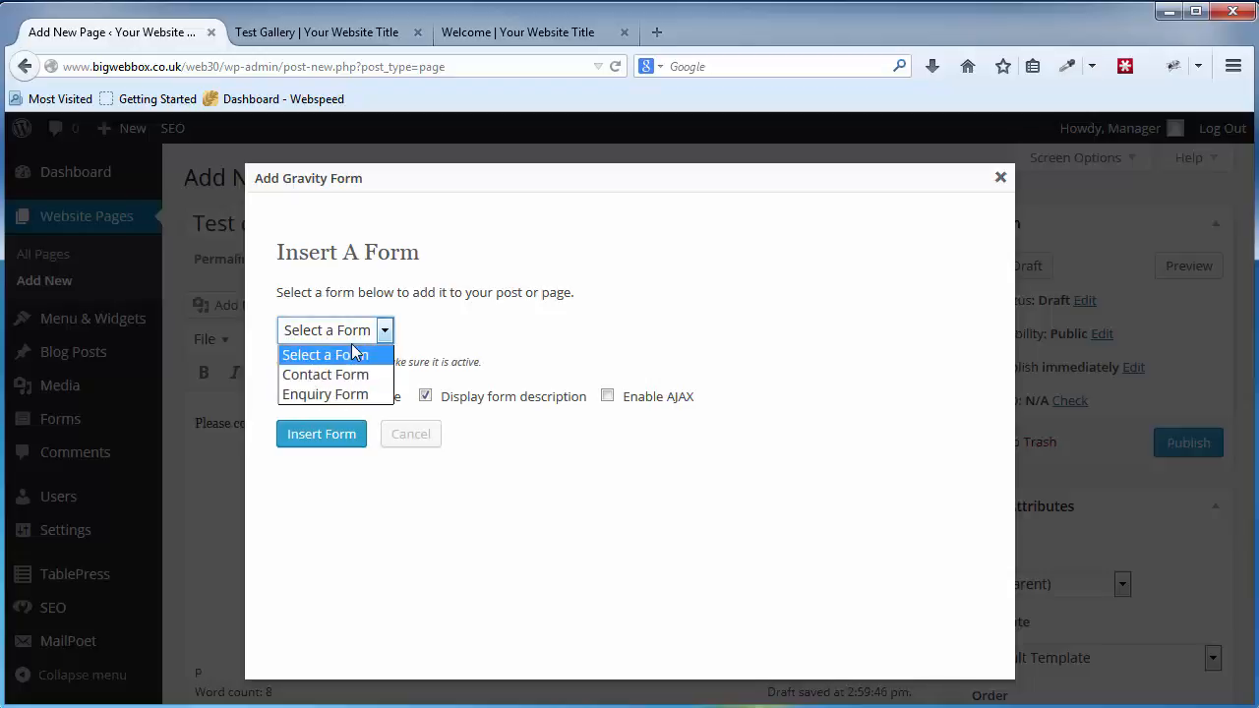
left_click(334, 396)
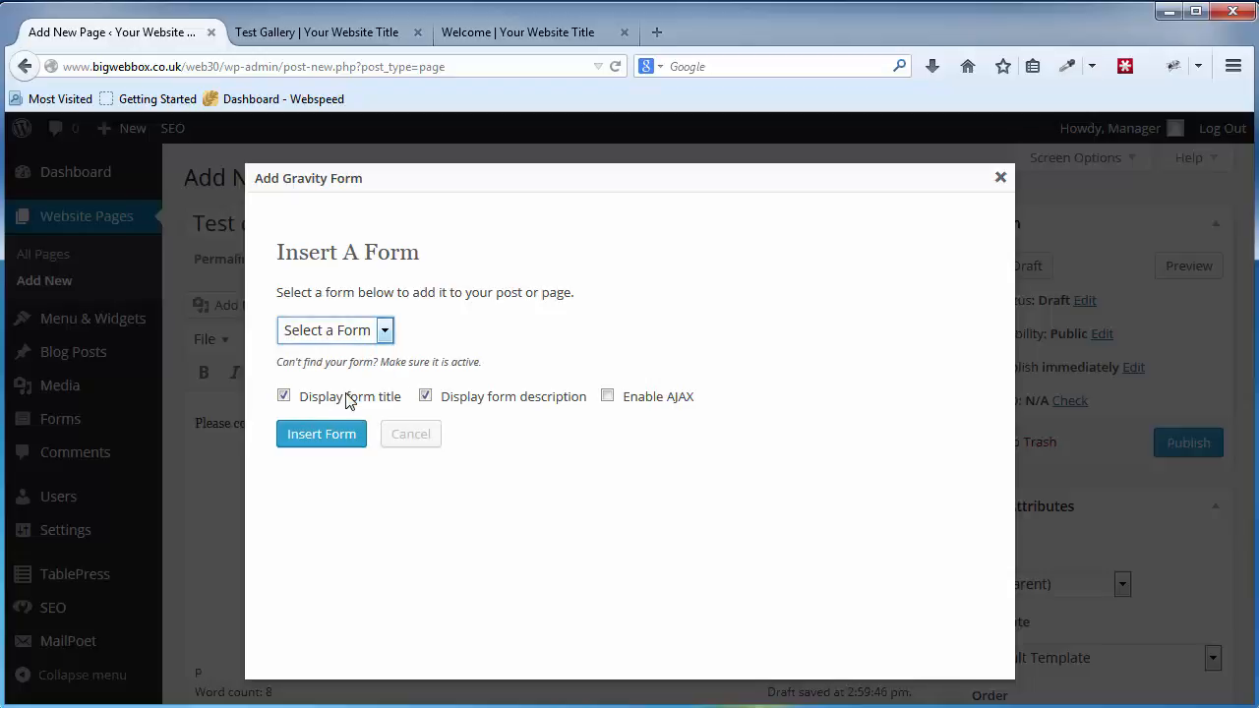
left_click(285, 396)
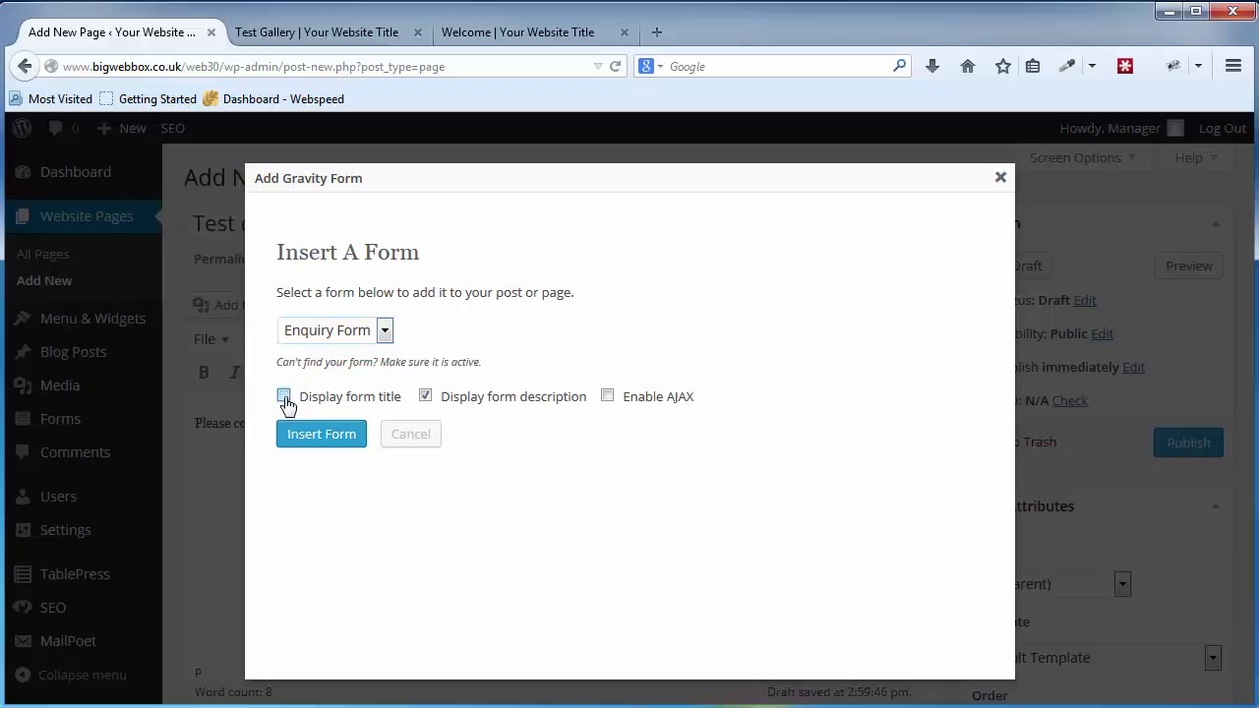
left_click(425, 398)
left_click(343, 443)
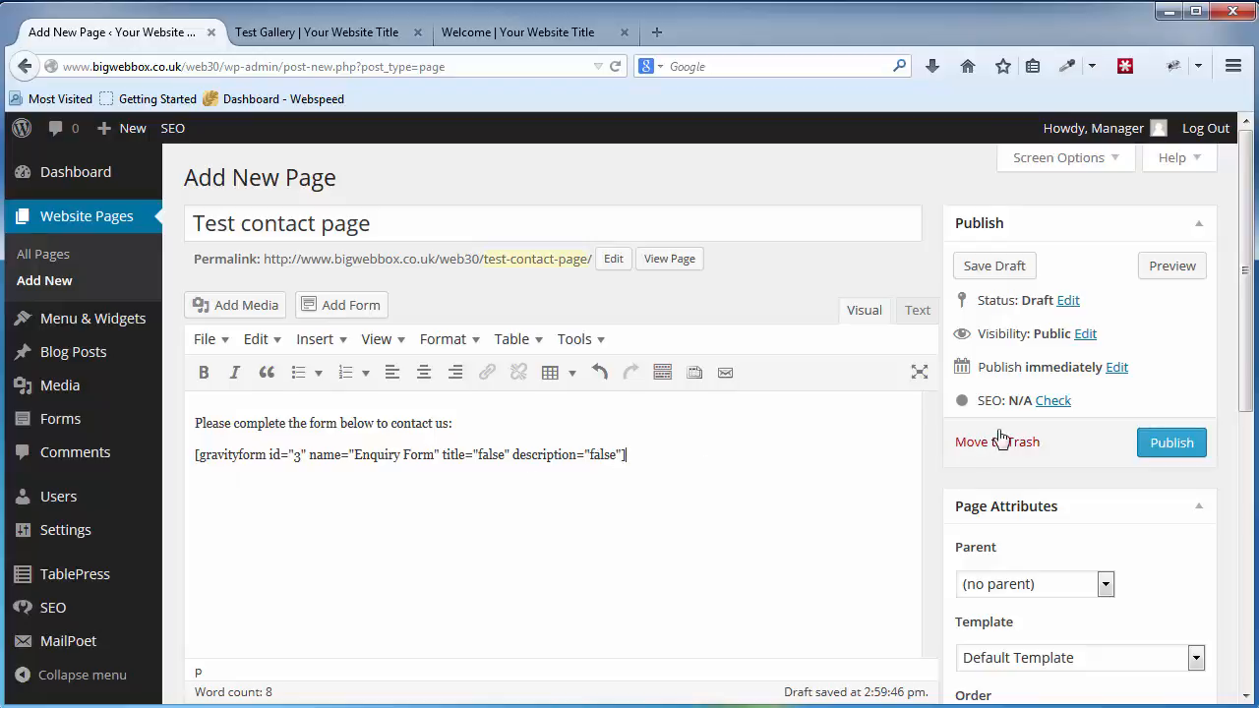
left_click_drag(637, 453, 433, 457)
left_click_drag(328, 463, 179, 472)
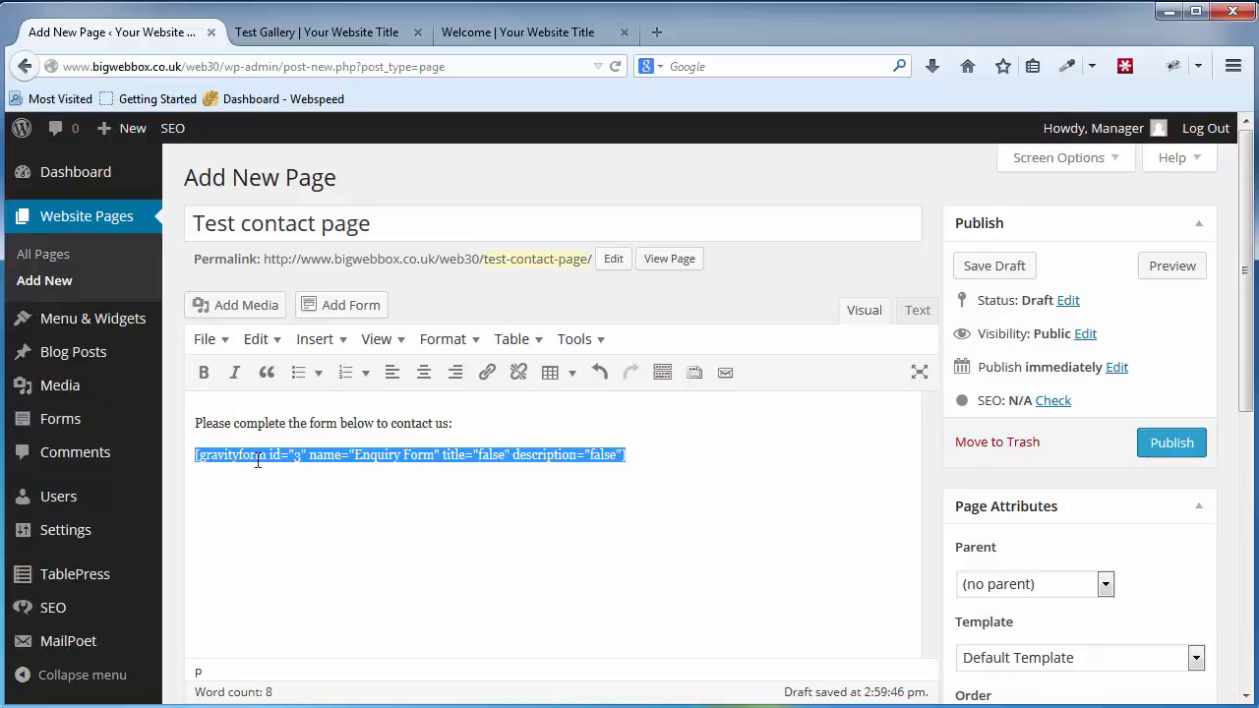
left_click(480, 455)
left_click(672, 452)
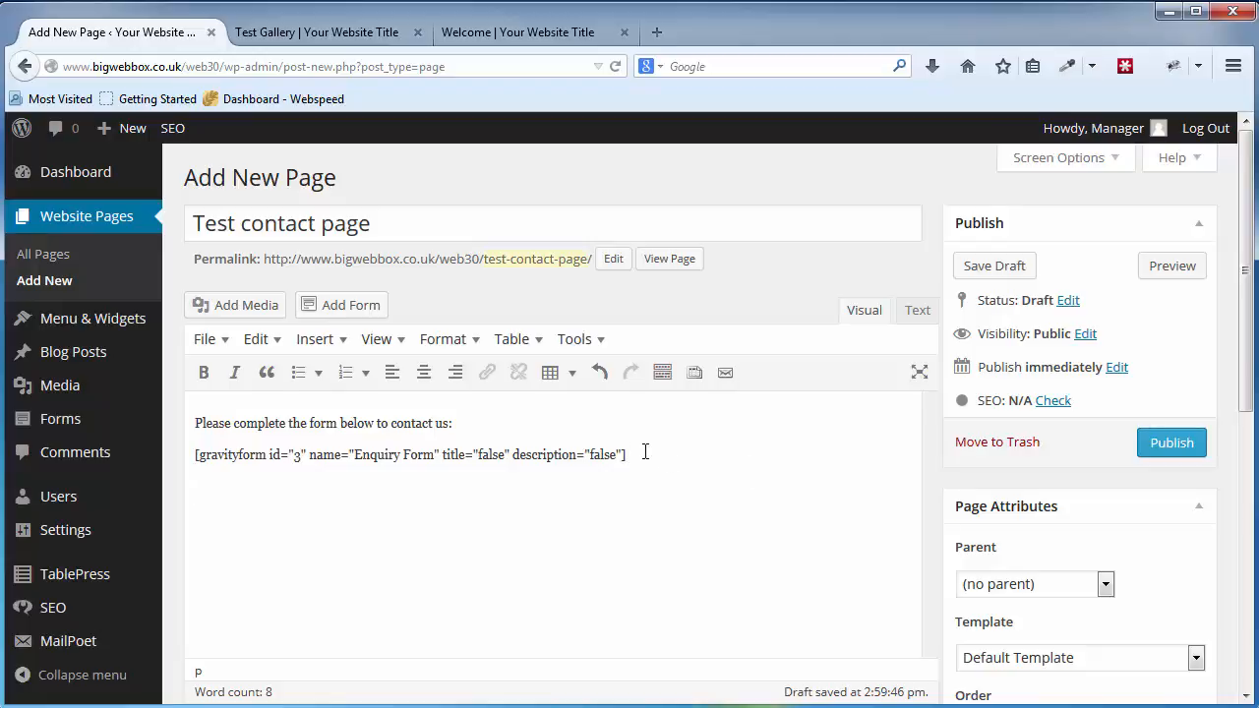
key("Return")
type("fgdfg")
left_click_drag(283, 486, 126, 484)
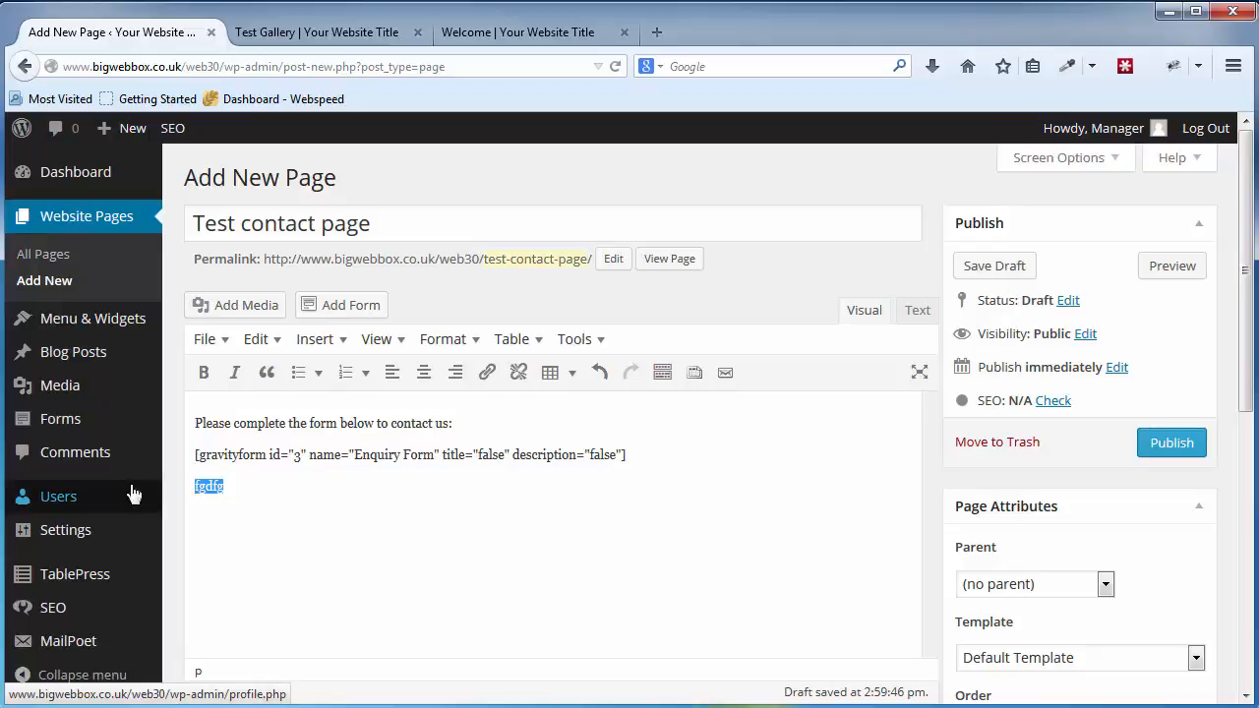
key("Delete")
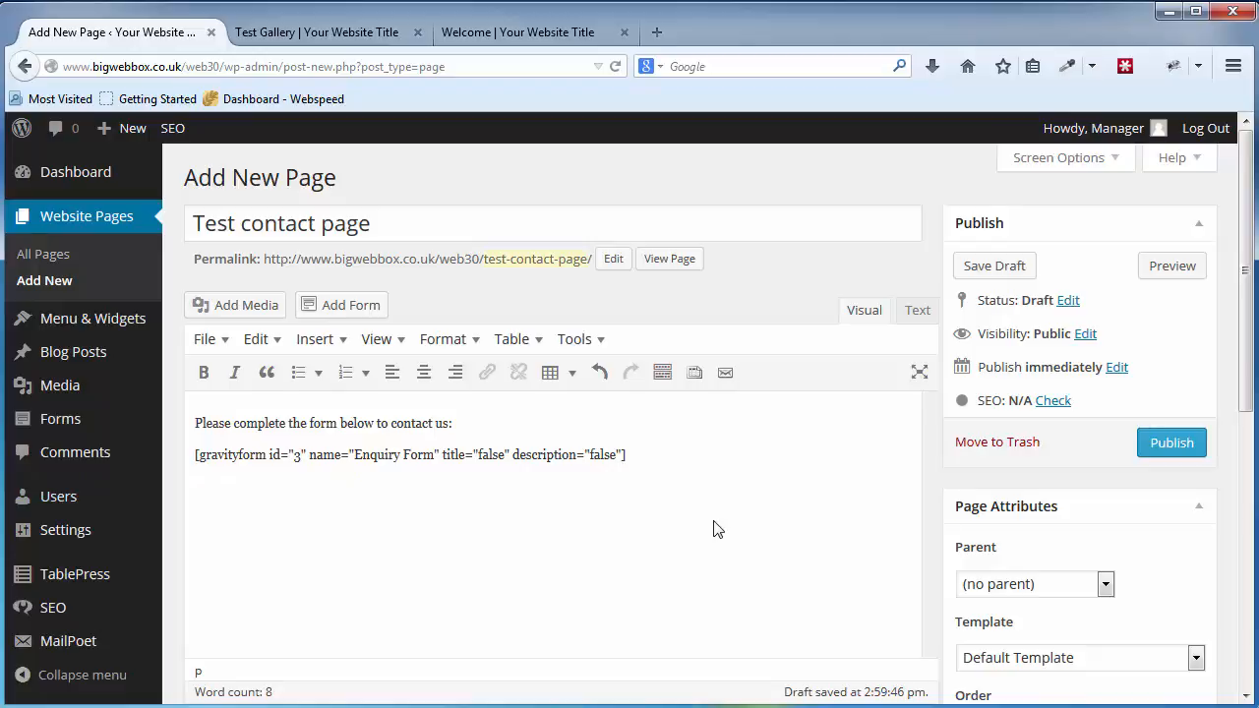
Step: Publish the test contact page and open the live page in a new browser tab
left_click(1172, 447)
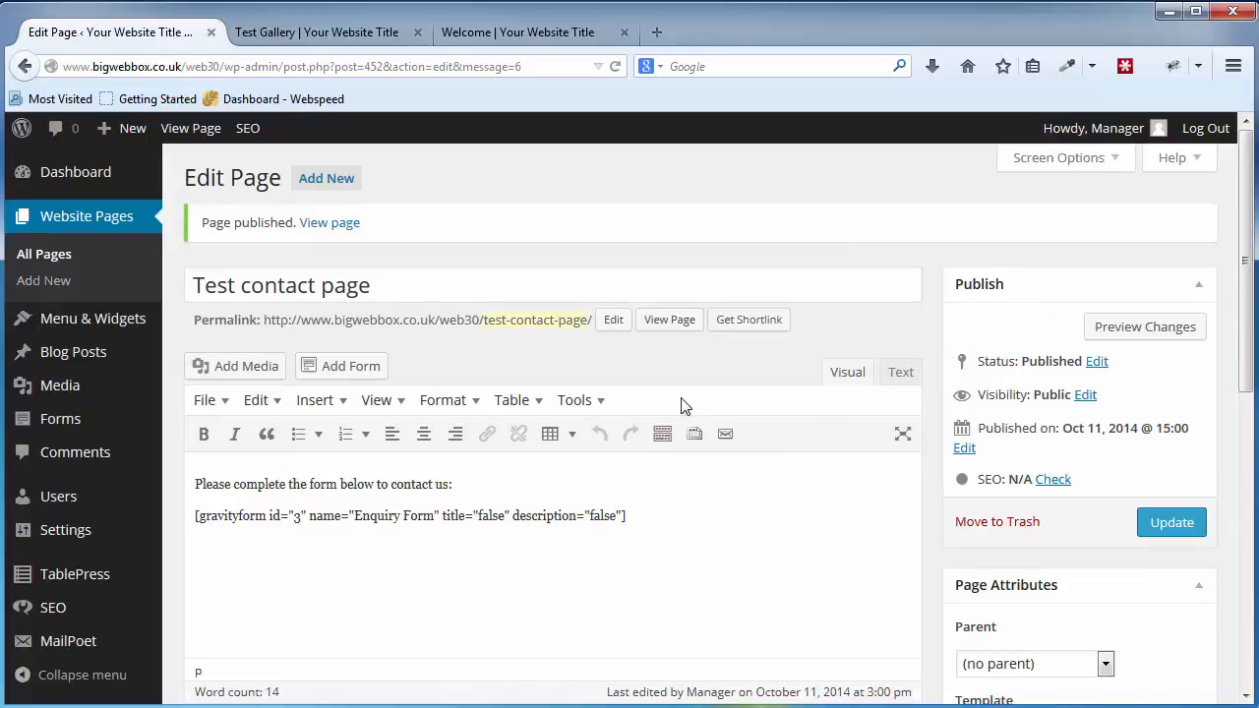
right_click(677, 324)
left_click(728, 335)
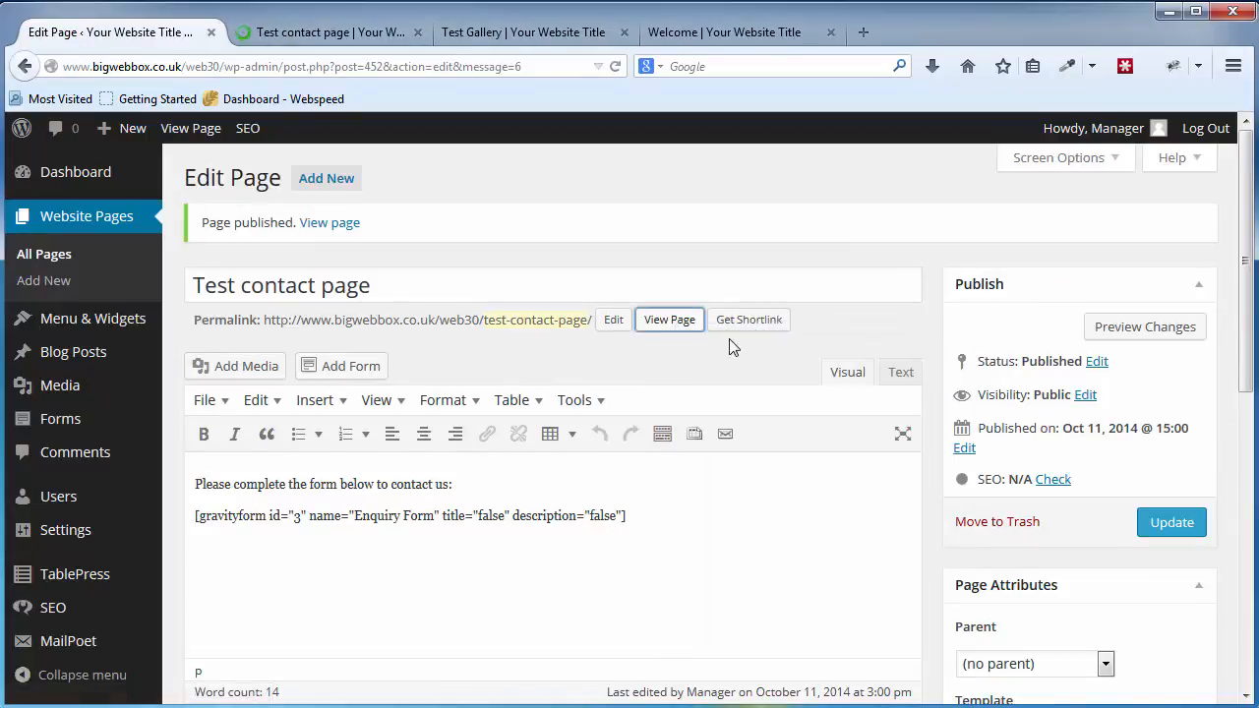
left_click(324, 38)
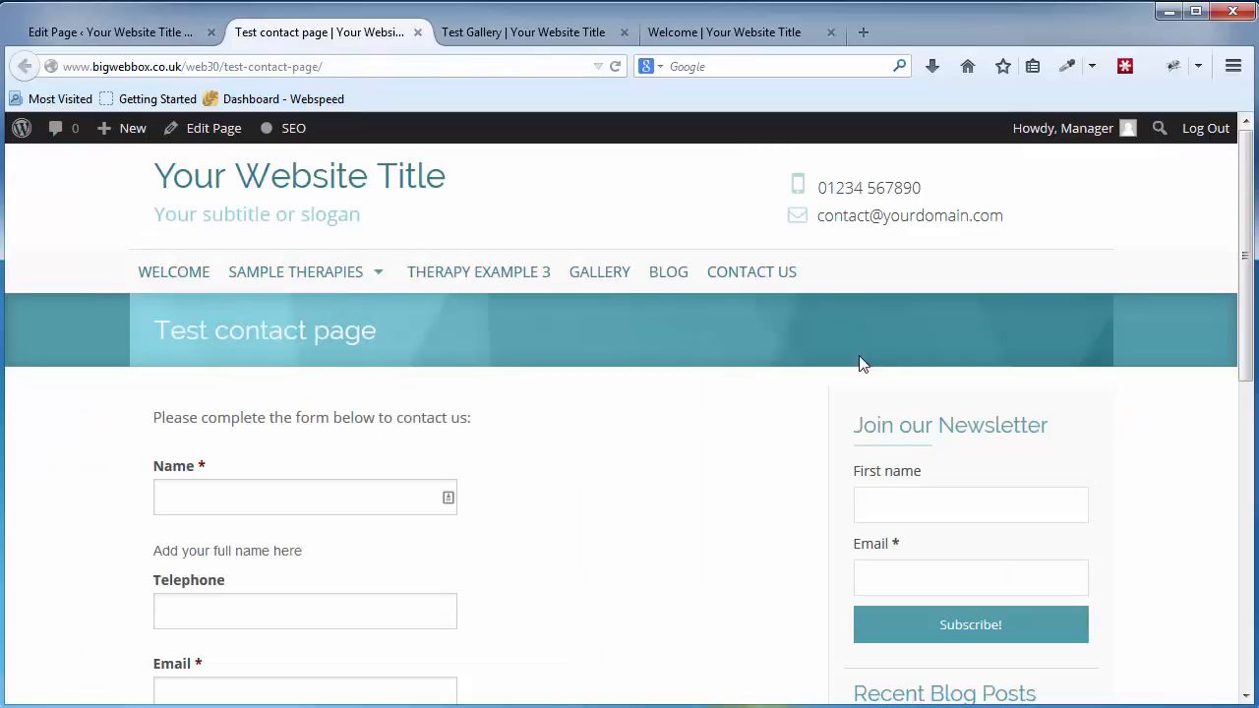
Step: Look over the form fields on the live page and examine where the Name field's description is placed
left_click_drag(1243, 196, 1247, 257)
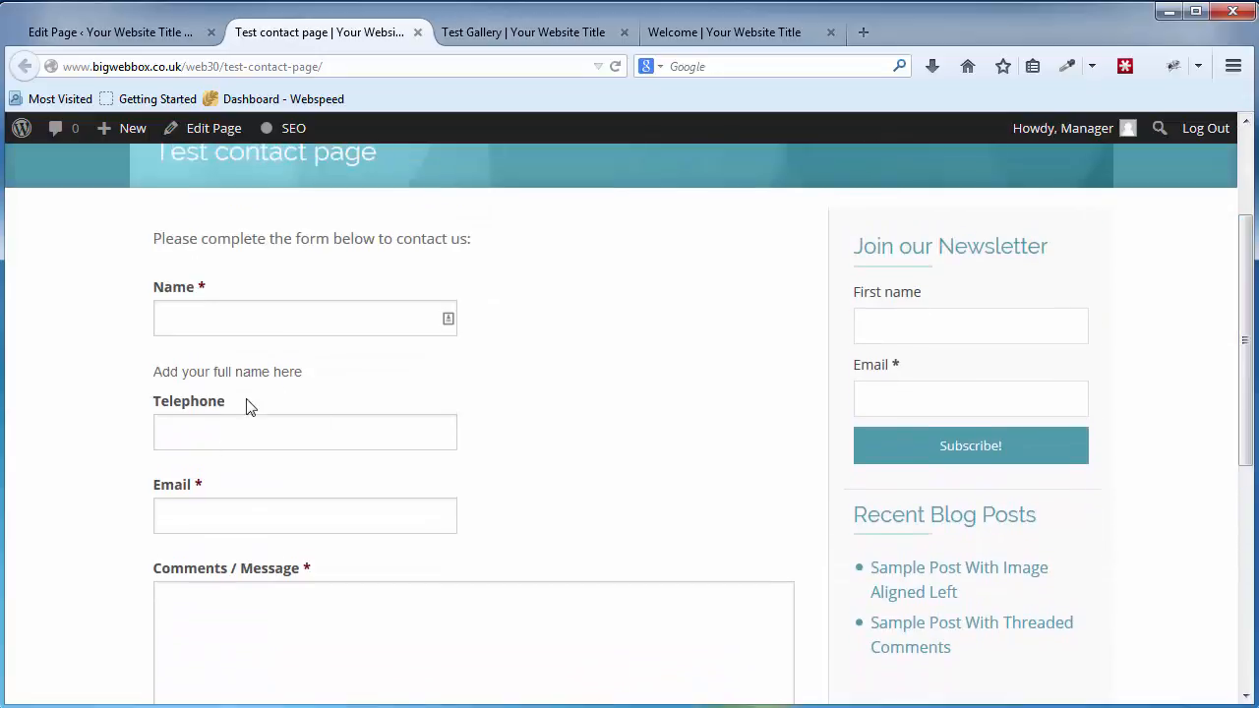
scroll(654, 335, "down", 3)
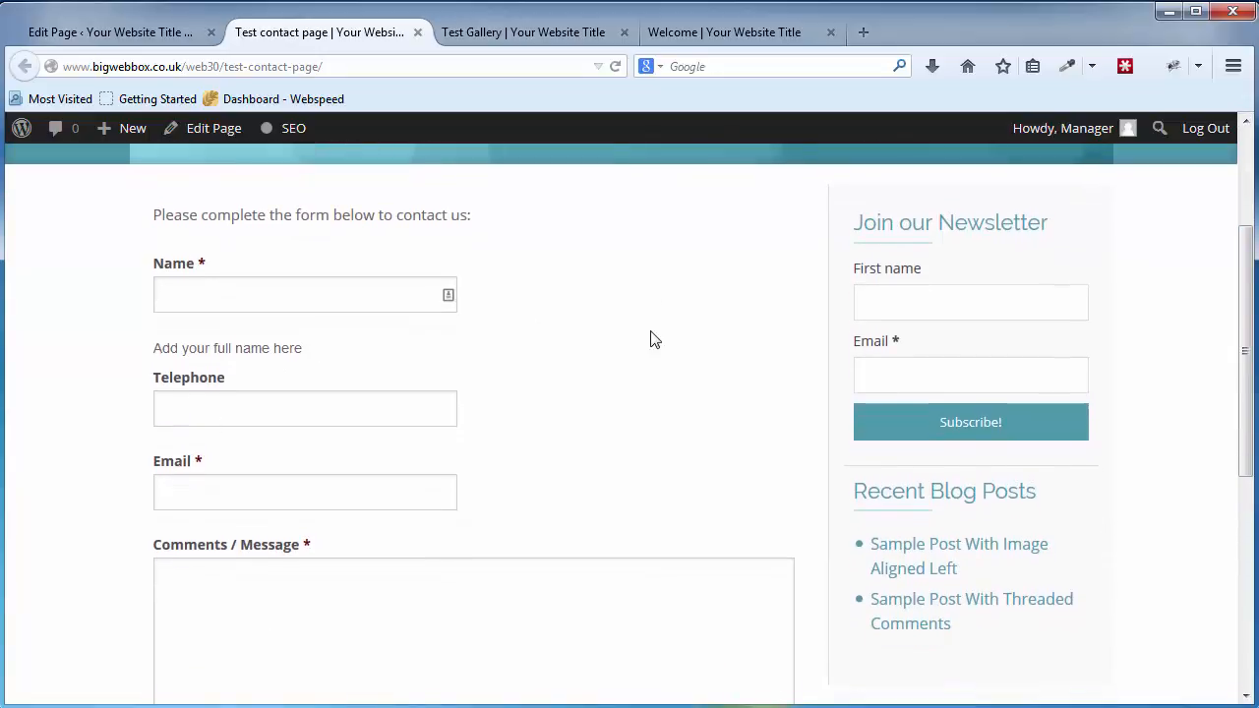
scroll(640, 344, "up", 3)
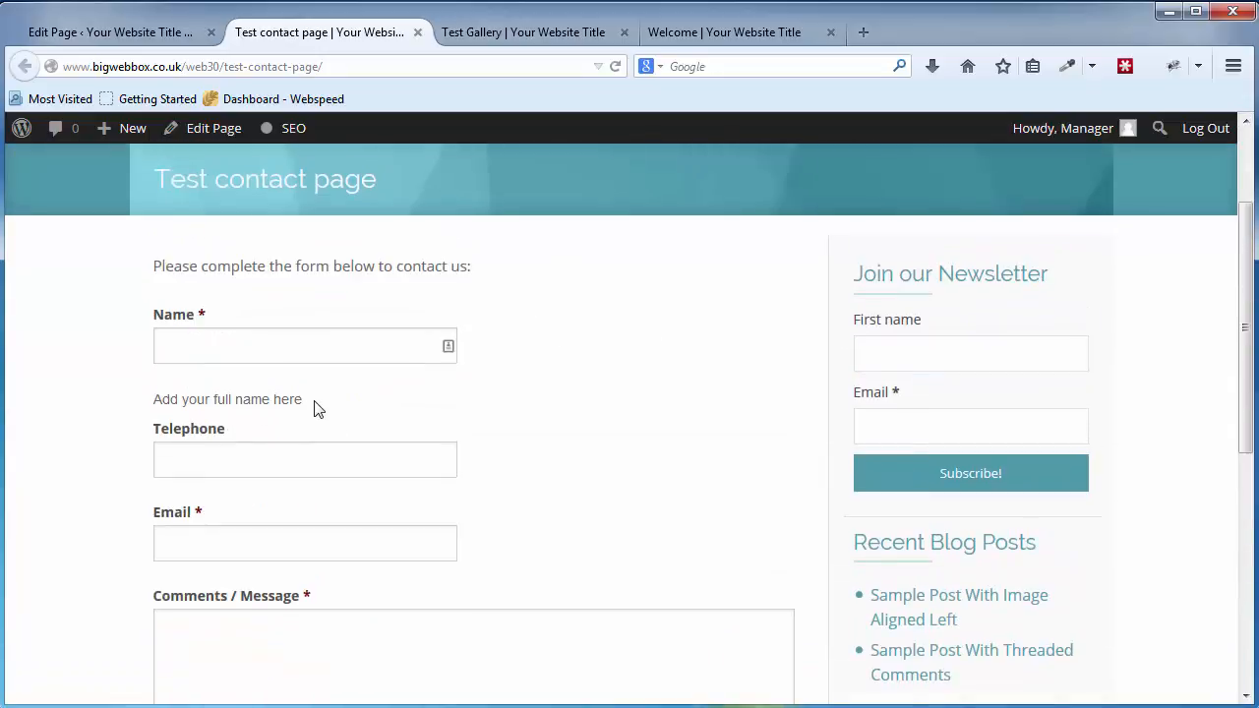
left_click_drag(315, 408, 183, 405)
left_click(246, 401)
left_click_drag(253, 401, 182, 401)
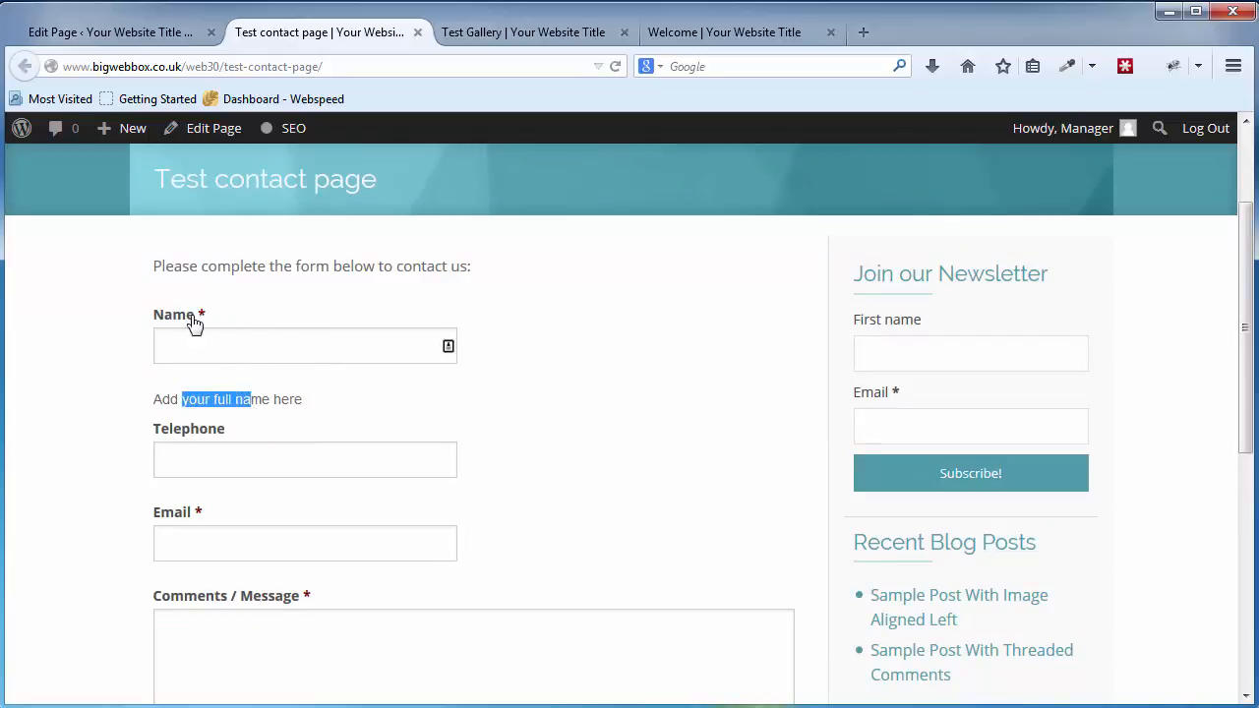
Step: Return to the WordPress admin and open the form settings of the Enquiry Form
left_click(162, 33)
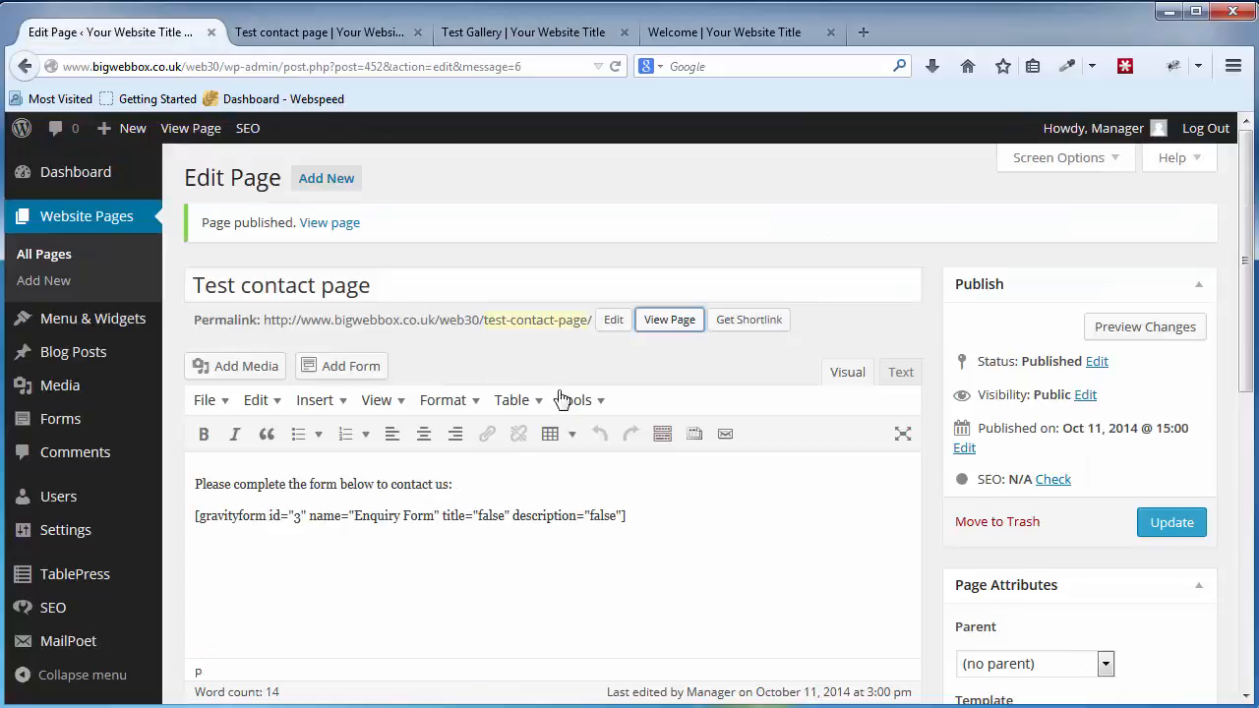
mouse_move(25, 421)
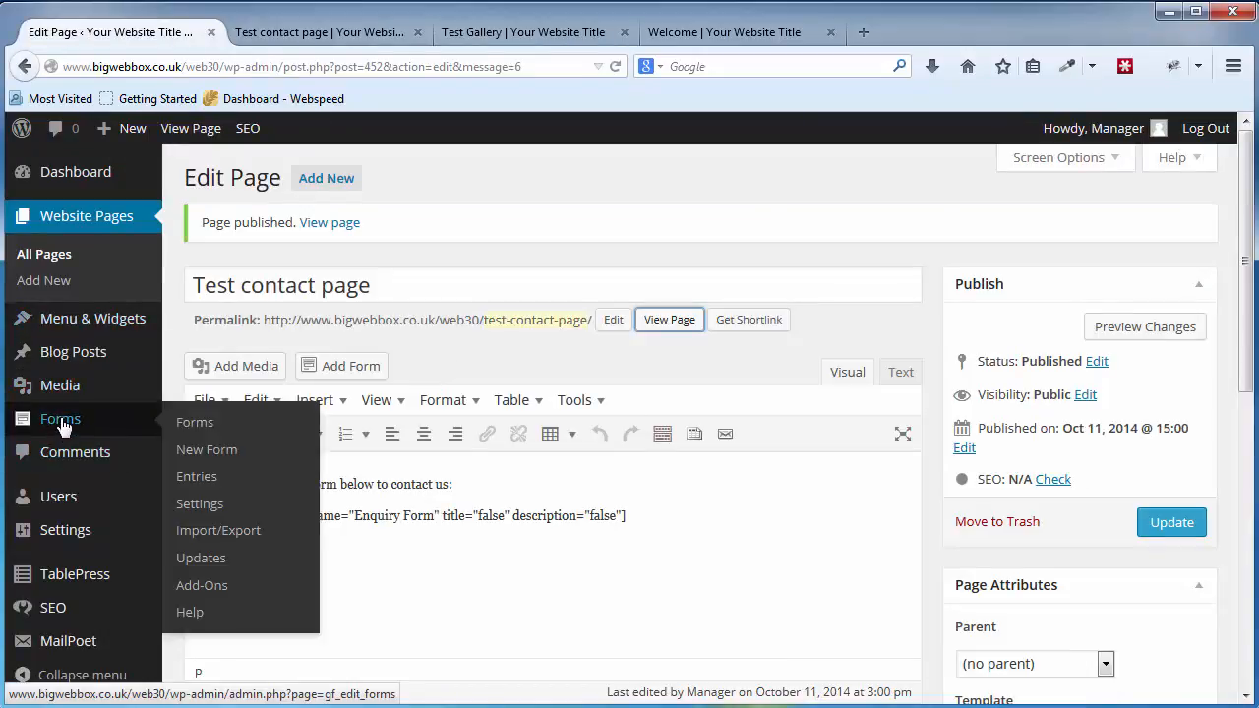
left_click(202, 432)
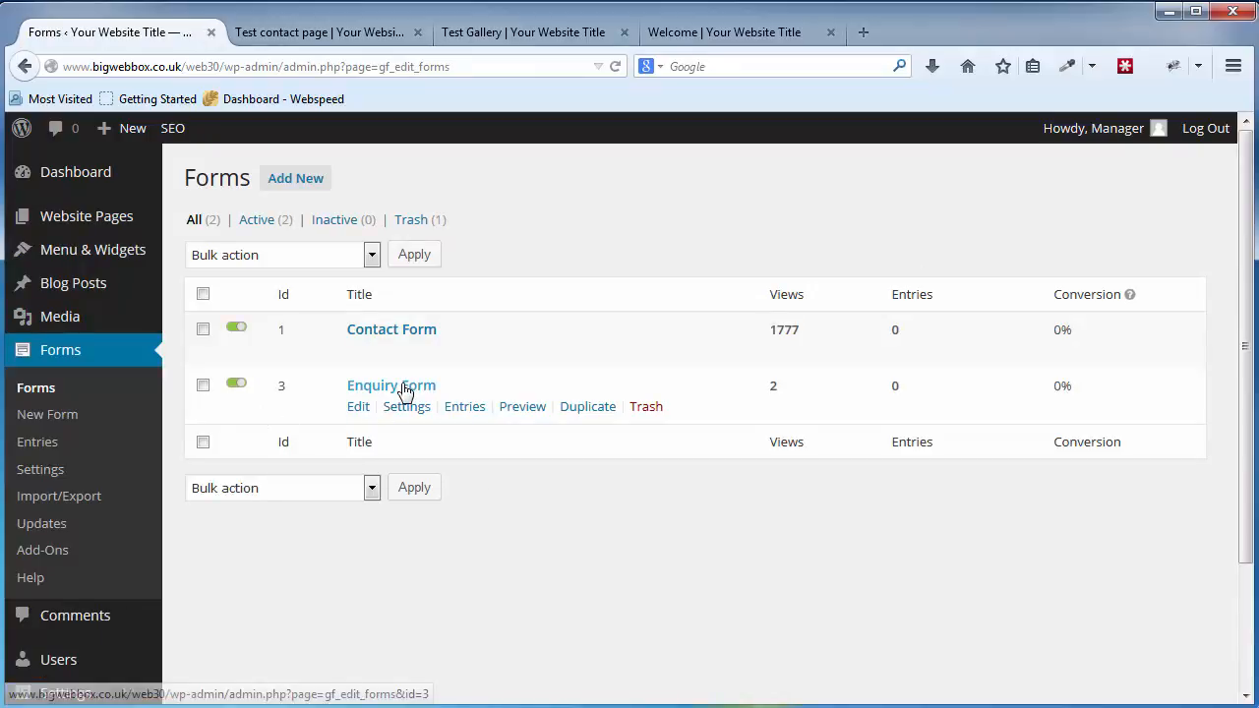
left_click(404, 388)
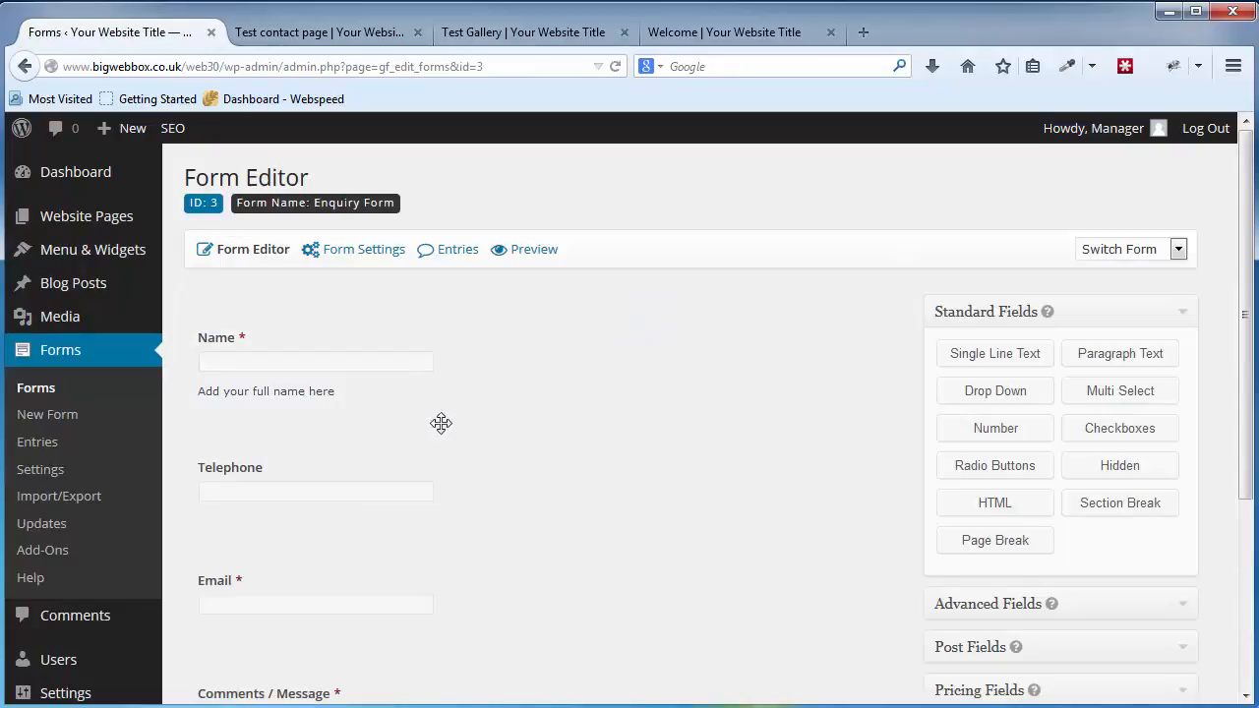
left_click(364, 250)
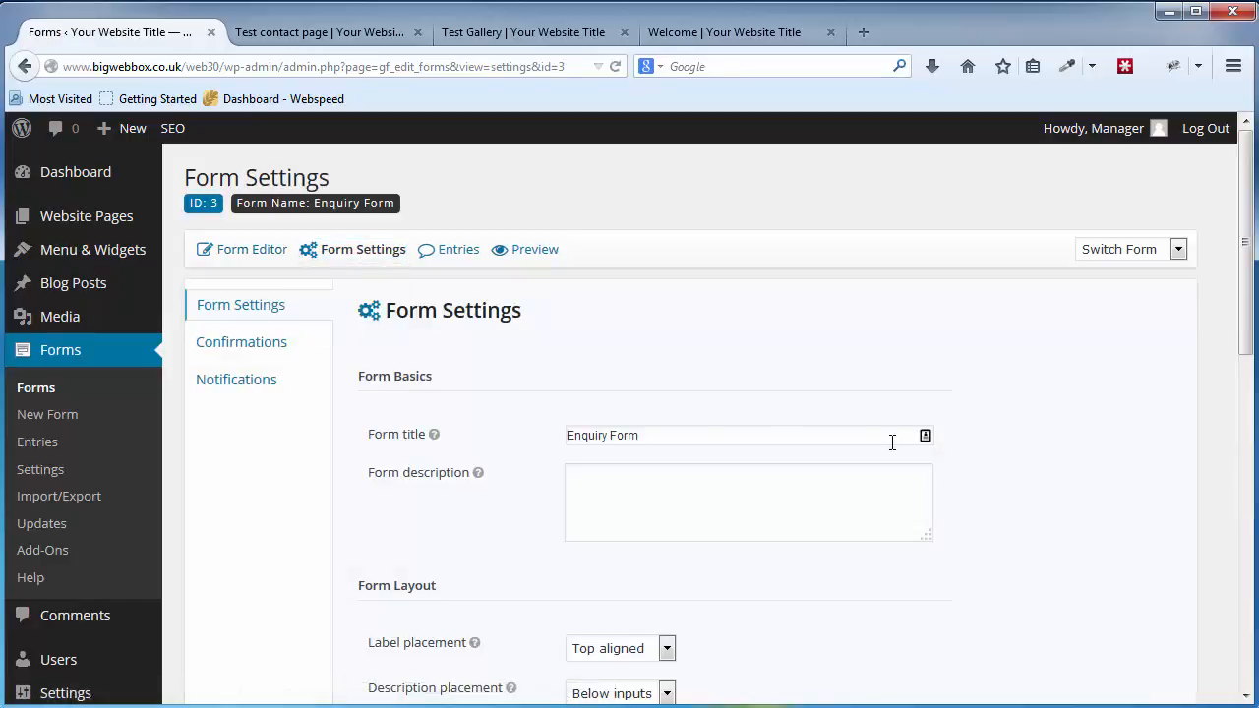
Step: Set the Enquiry Form's description placement to Above inputs and save the form settings
scroll(959, 475, "down", 2)
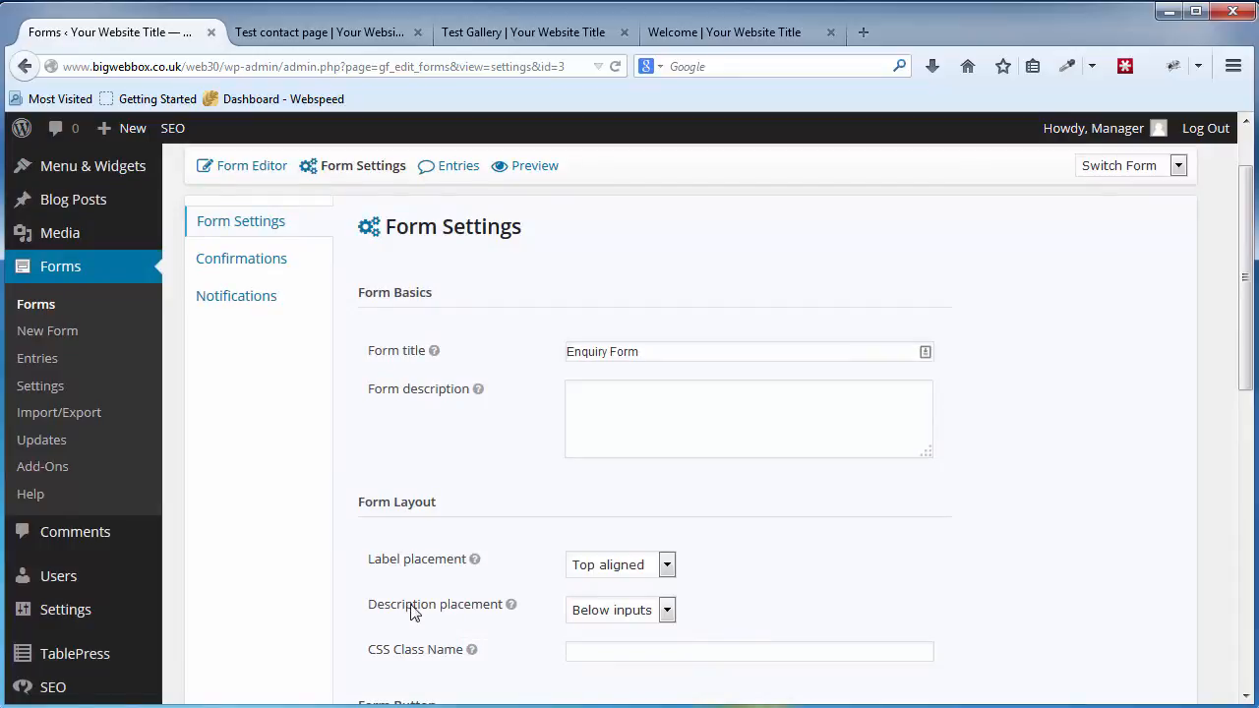
left_click(649, 616)
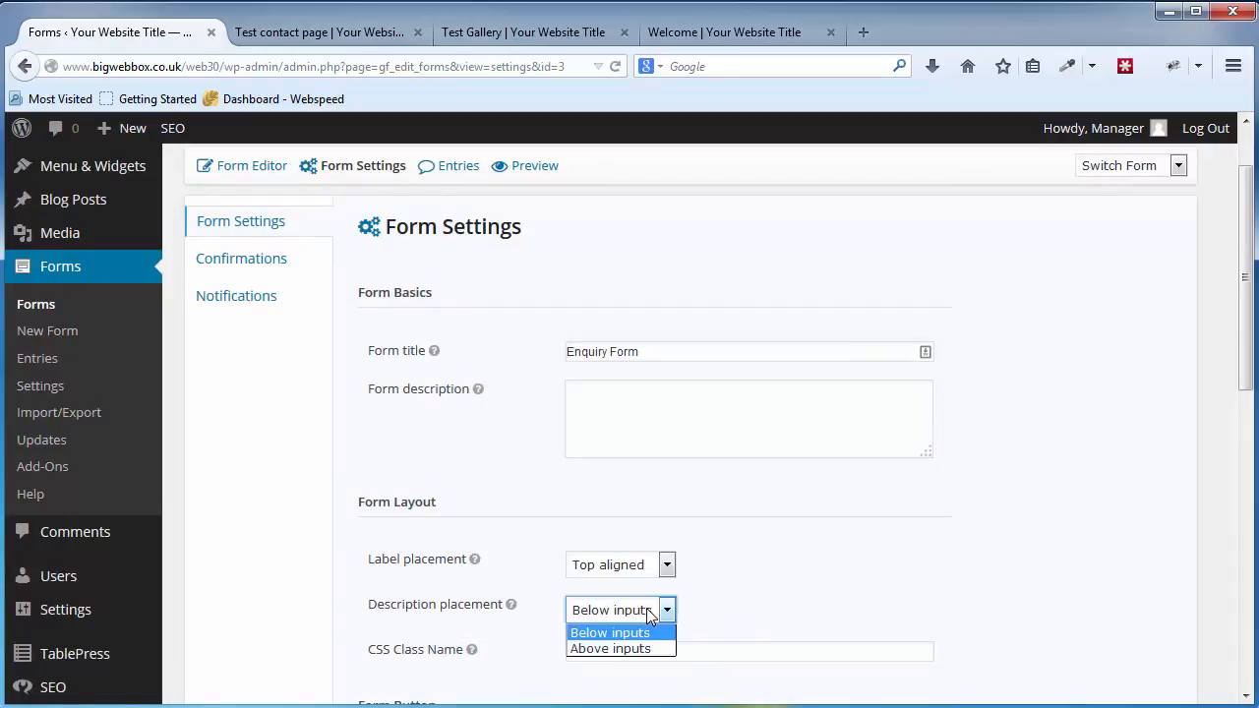
left_click(622, 649)
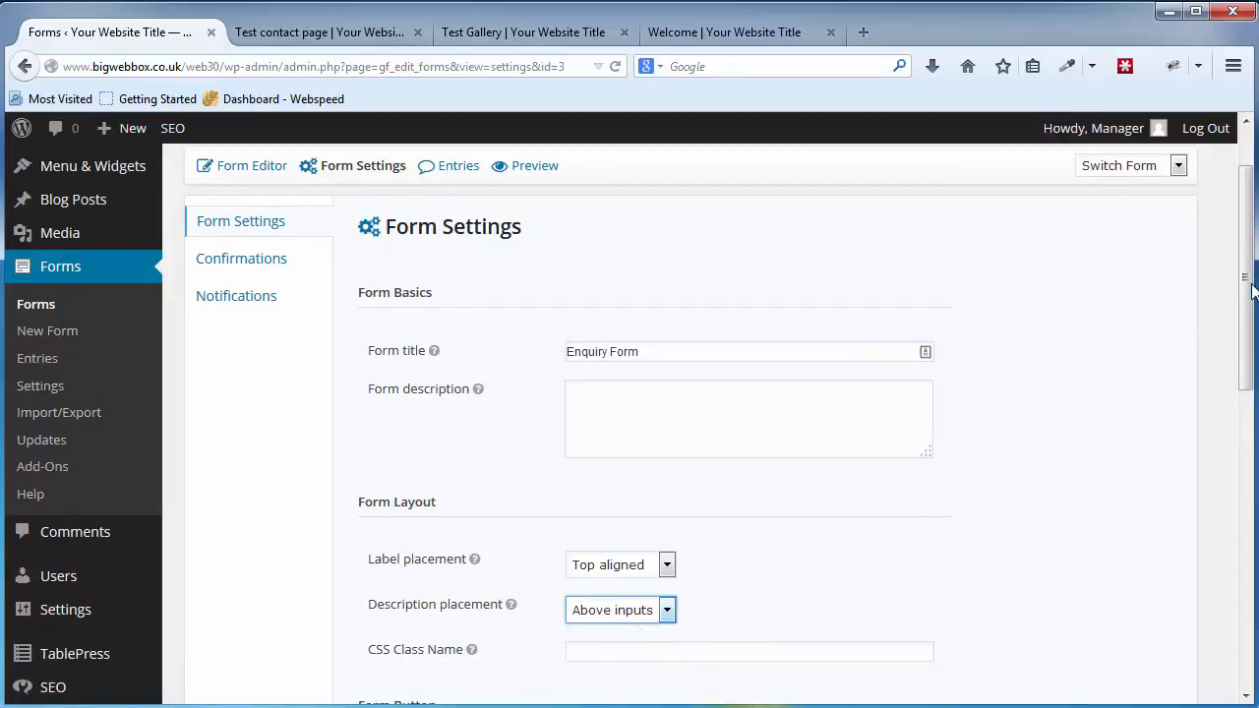
left_click_drag(1244, 280, 1244, 575)
left_click(463, 553)
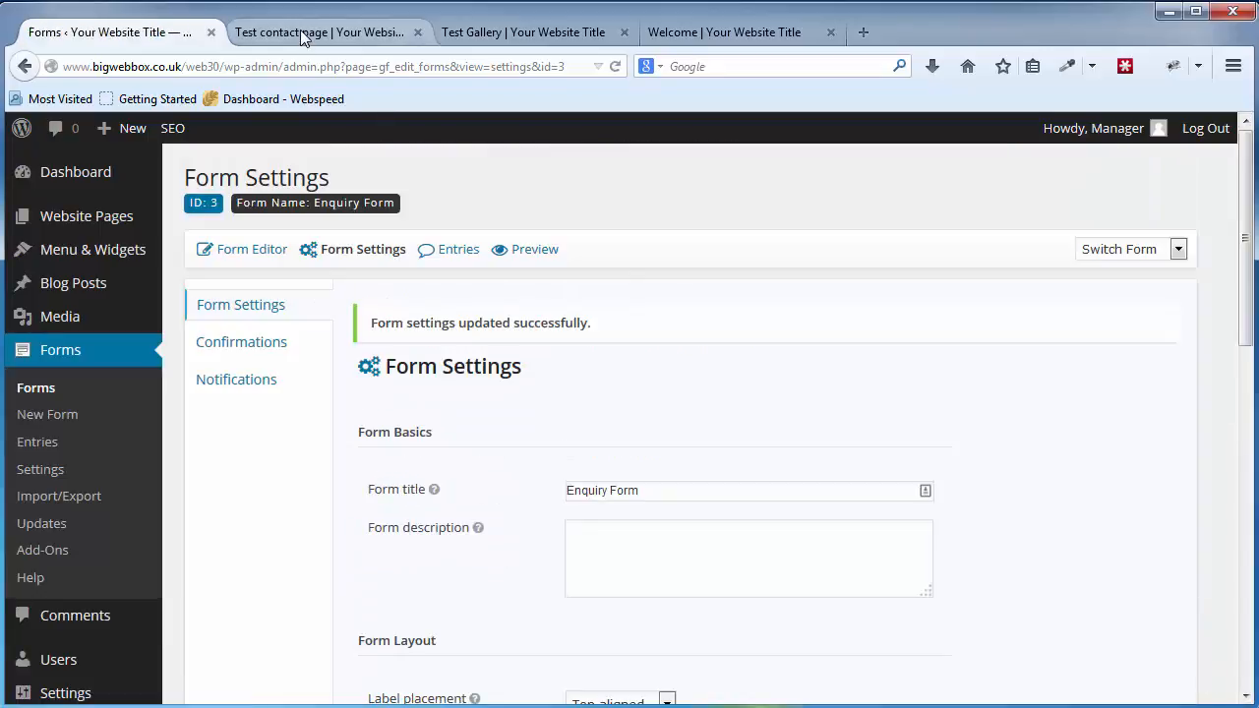
Step: Reload the live test contact page and check the position of the Name field's description
left_click(300, 30)
left_click(617, 69)
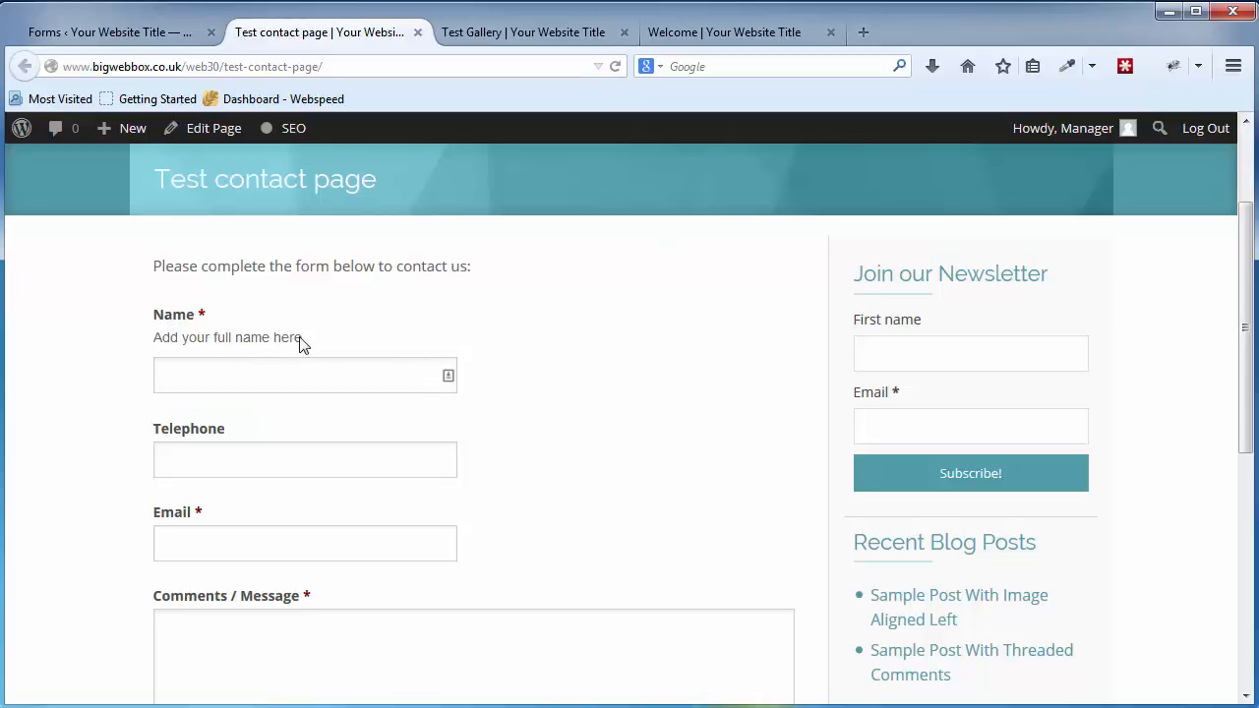
left_click_drag(302, 340, 185, 340)
left_click(471, 360)
scroll(683, 386, "down", 3)
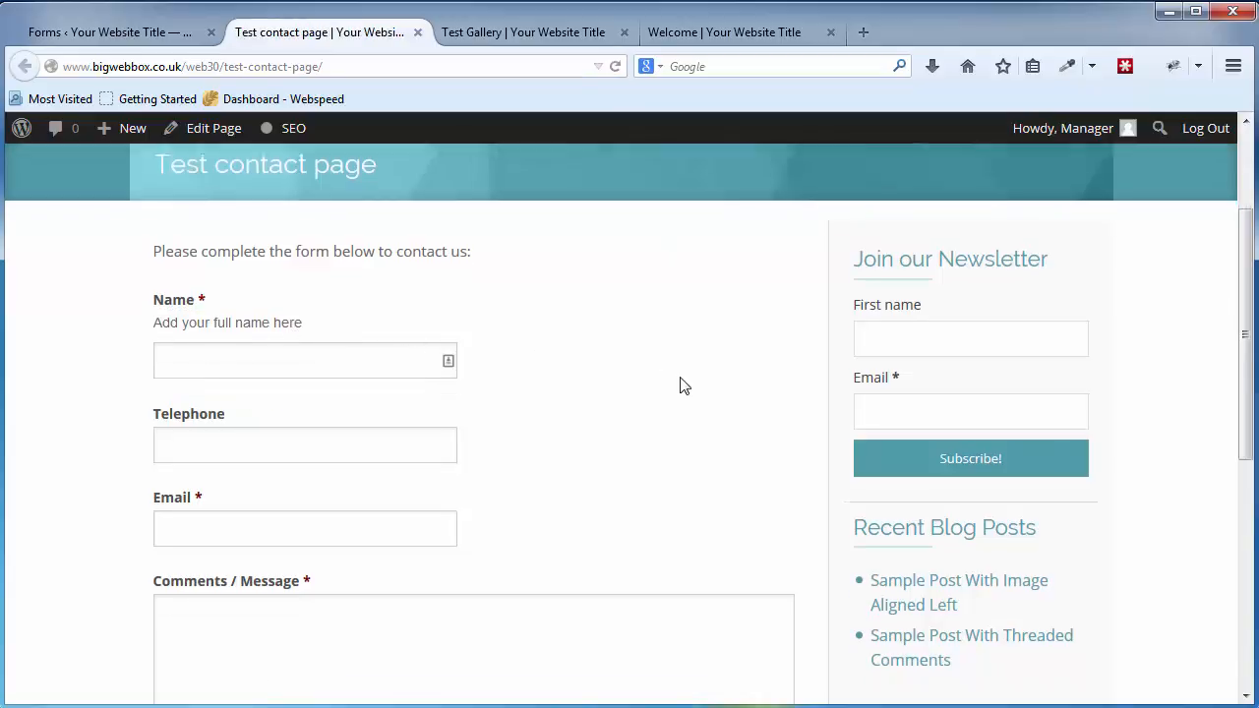
scroll(683, 386, "up", 1)
Step: Fill in the enquiry form's Name, Telephone and Email fields with the test contact's details
left_click(233, 258)
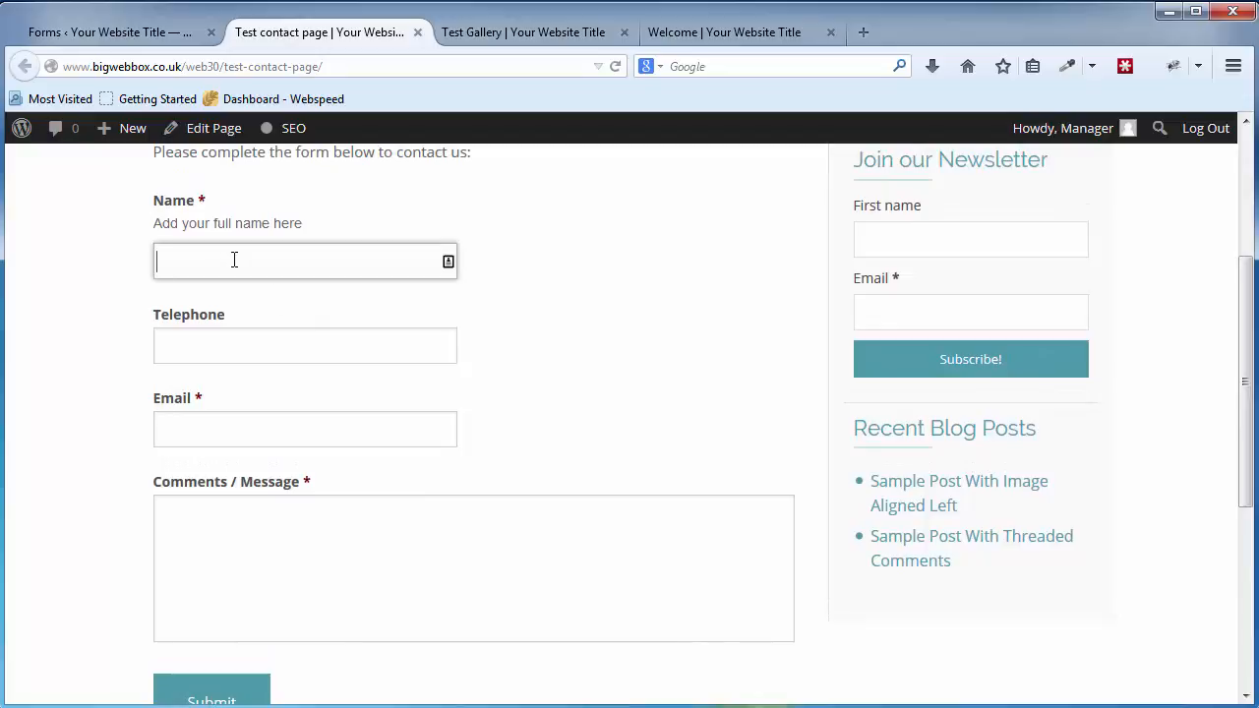
type("Mike")
key("Tab")
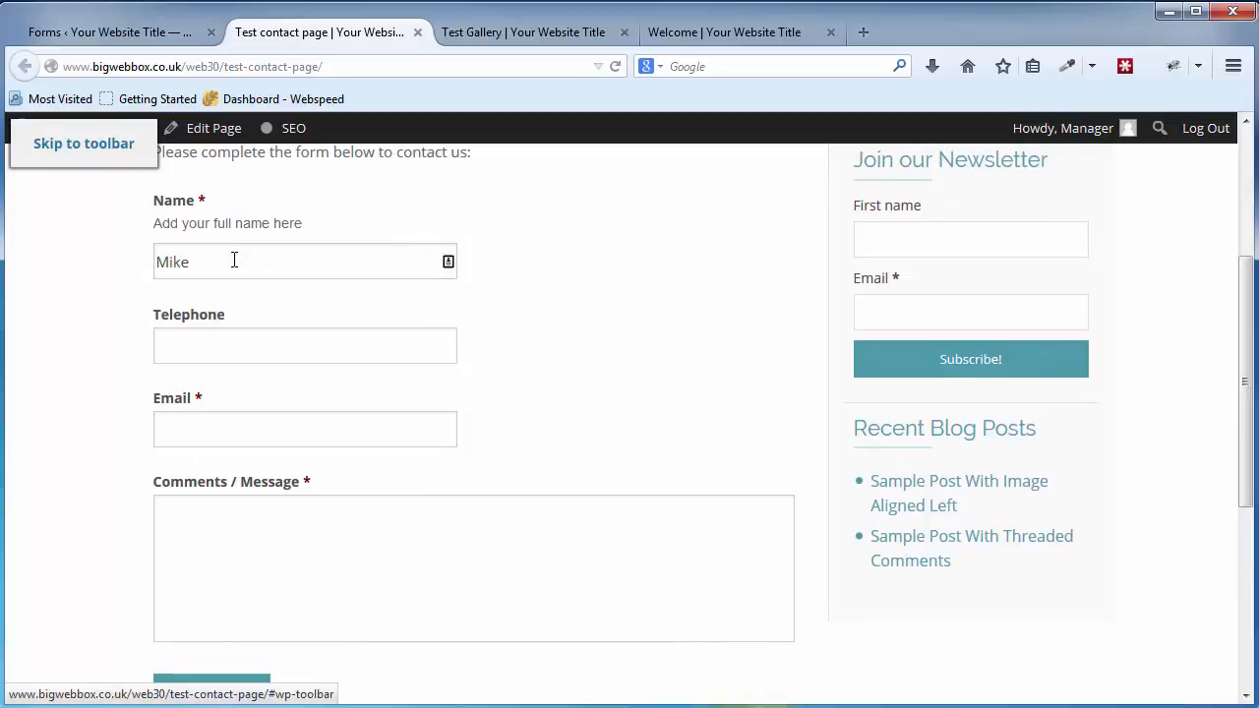
left_click(210, 344)
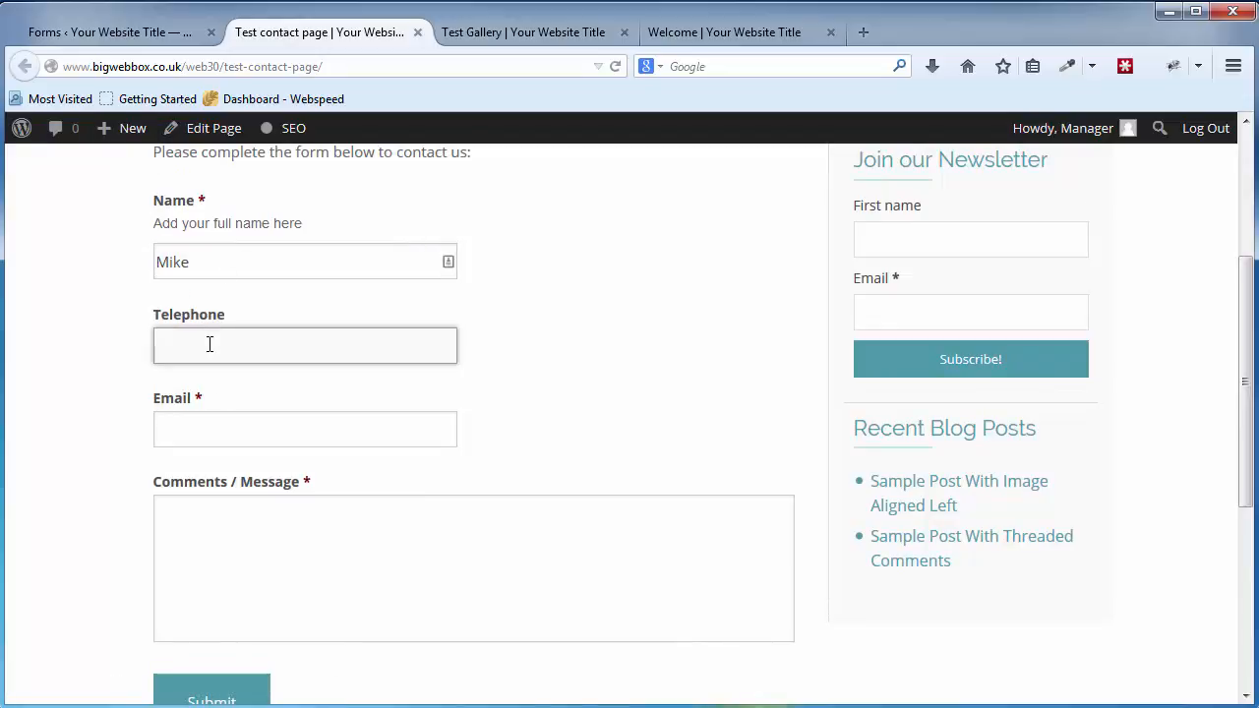
type("0000000")
left_click(233, 427)
type("m")
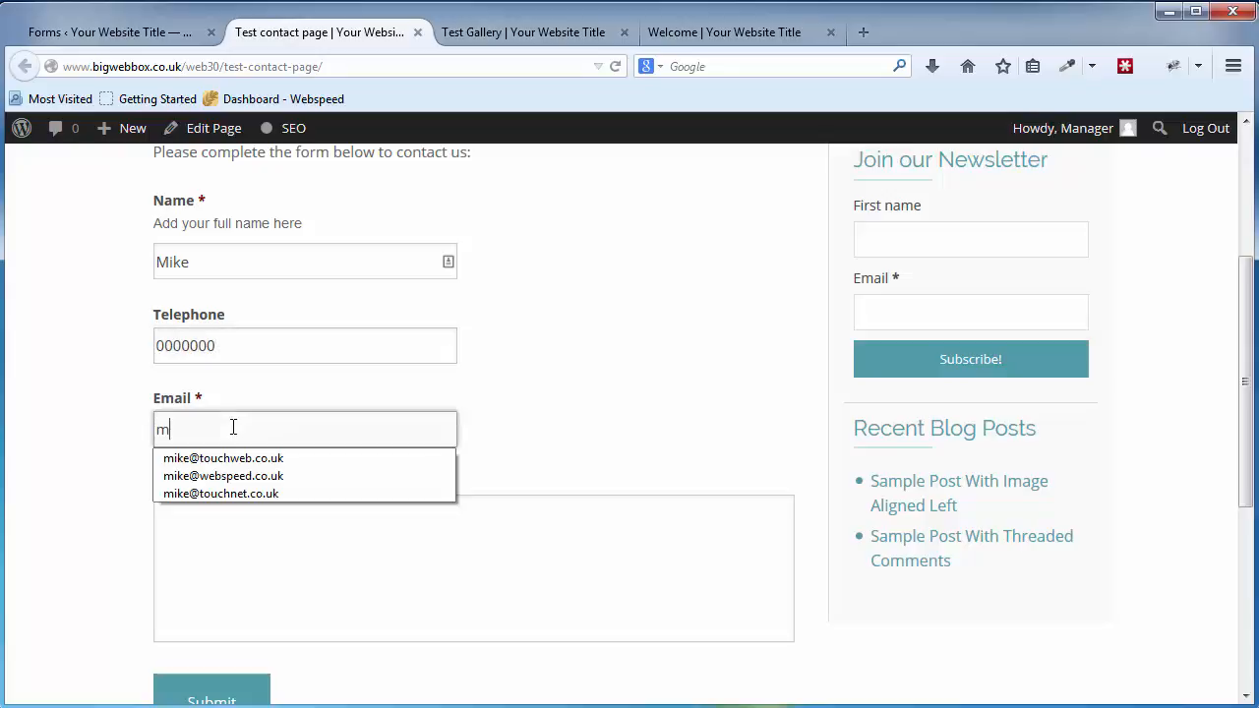
type("i")
left_click(235, 476)
Step: Enter "Testing the form" as the comments message and submit the enquiry form
left_click(300, 540)
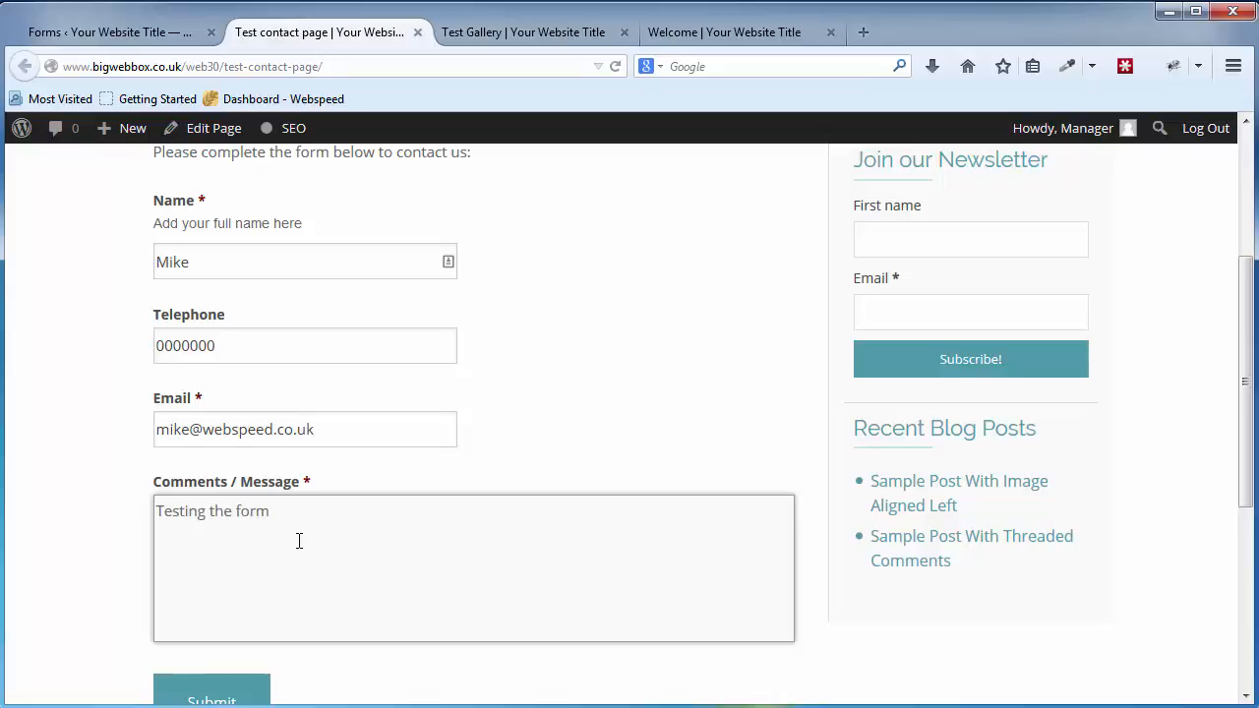
scroll(299, 540, "down", 4)
left_click(220, 504)
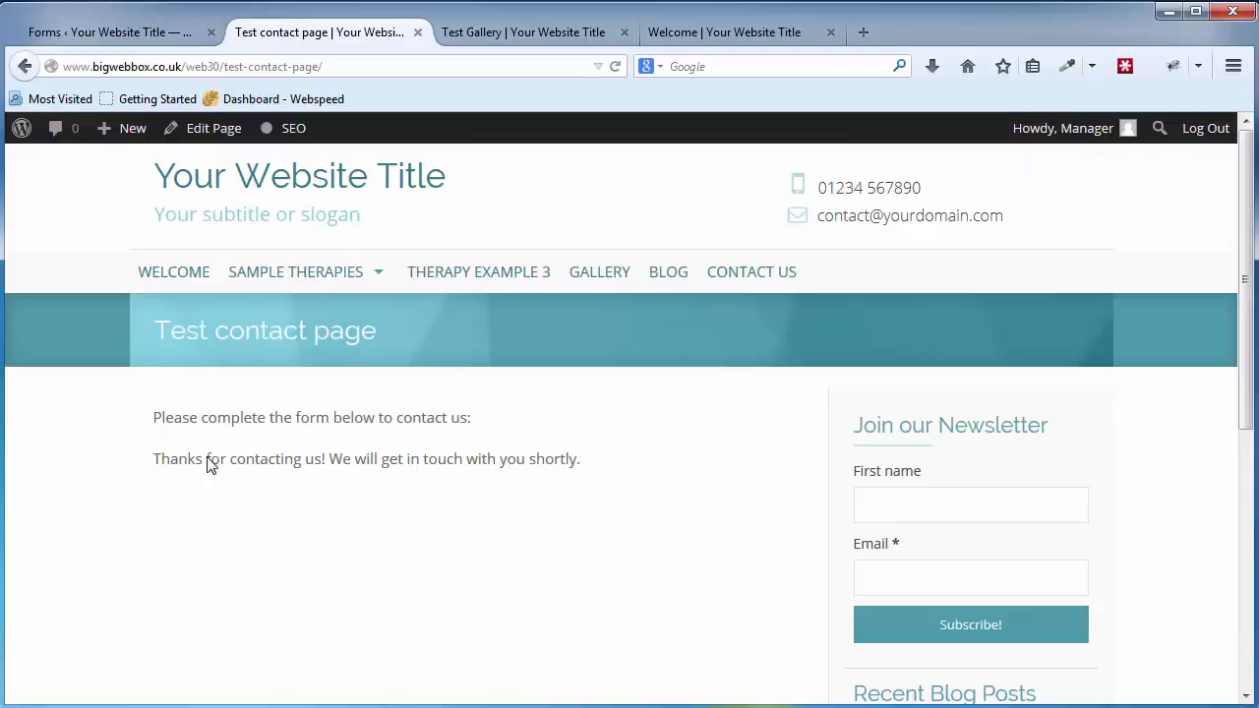
Step: Return to the WordPress admin and open the list of entries submitted through the Enquiry Form
left_click(147, 41)
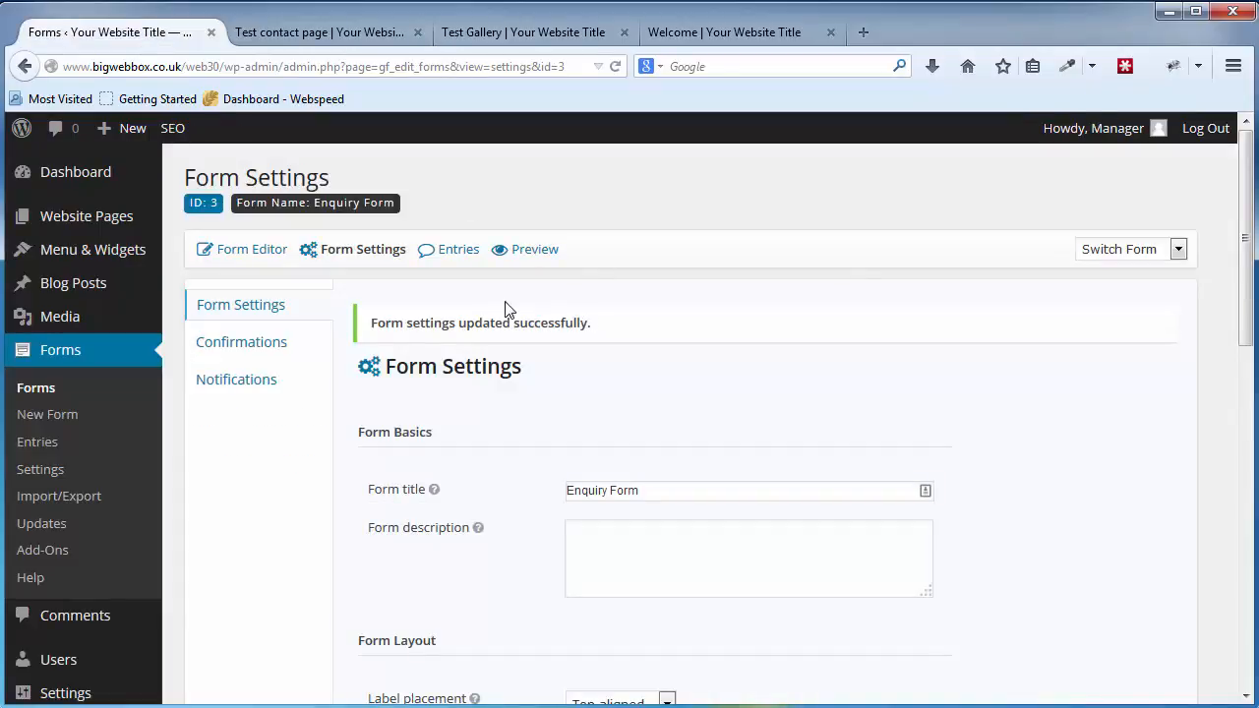
left_click(43, 389)
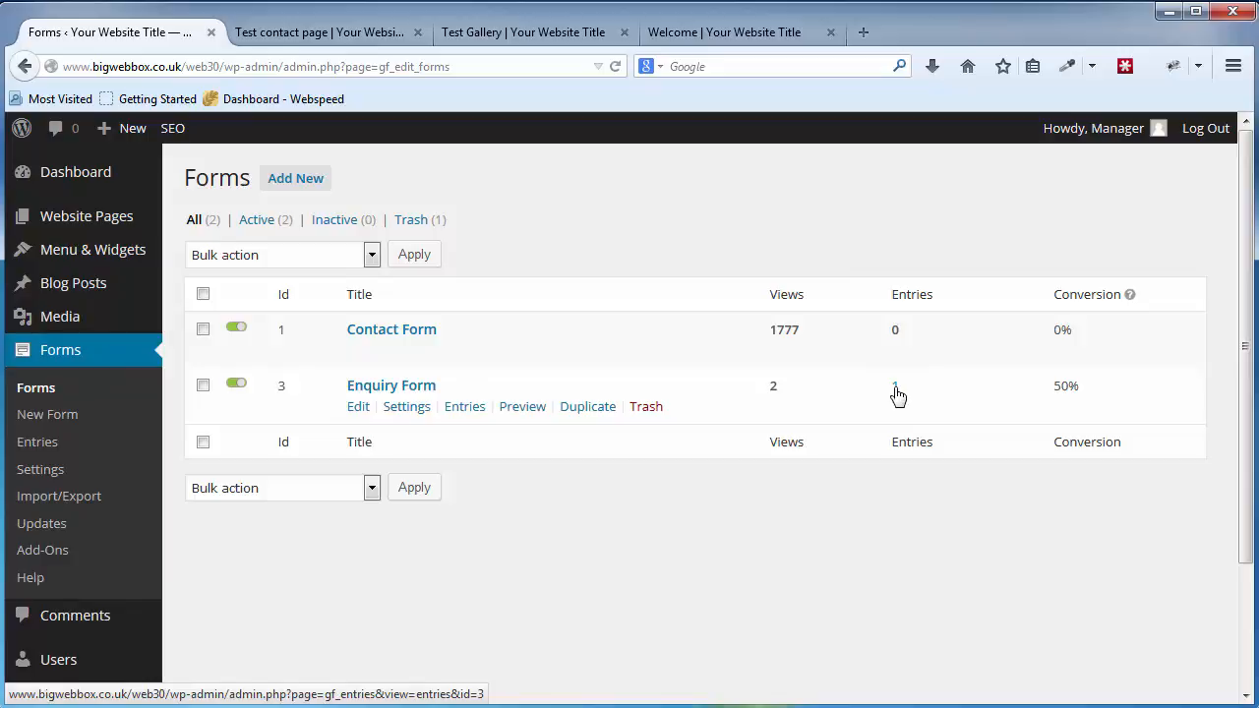
left_click(465, 407)
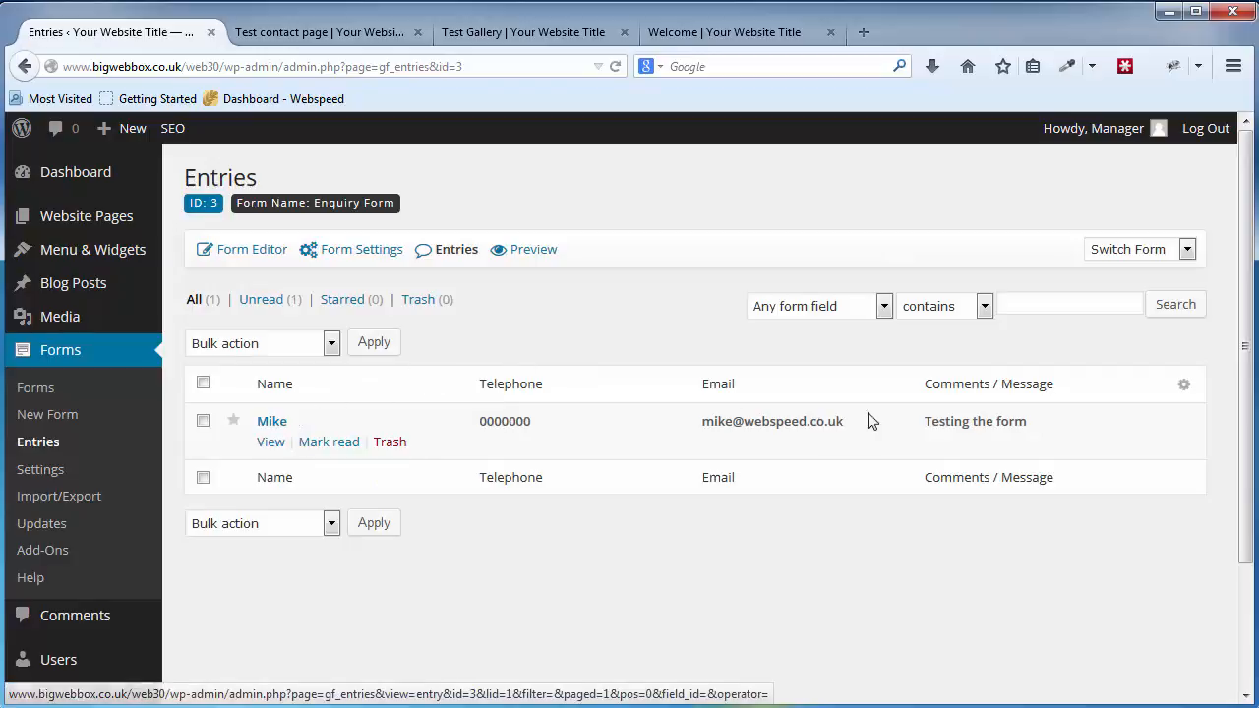
Step: View the test submission's full entry and review its submitted fields, Notes section and notification options
left_click(271, 446)
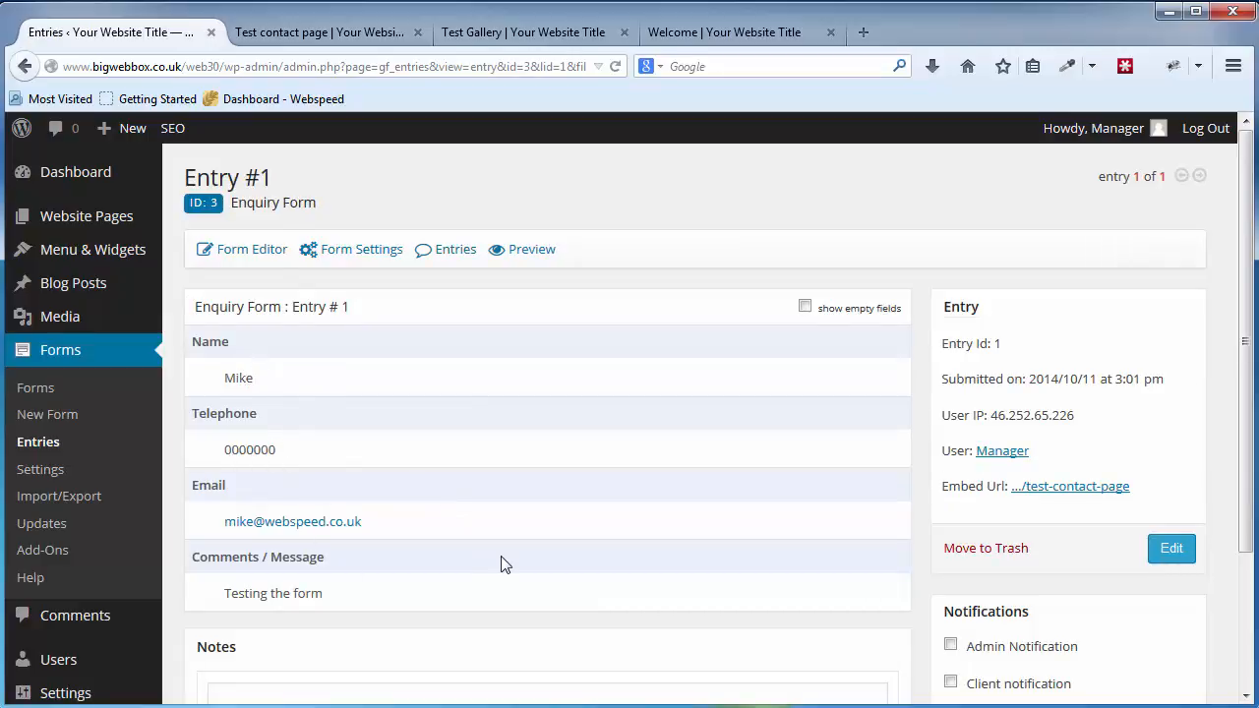
scroll(545, 579, "down", 2)
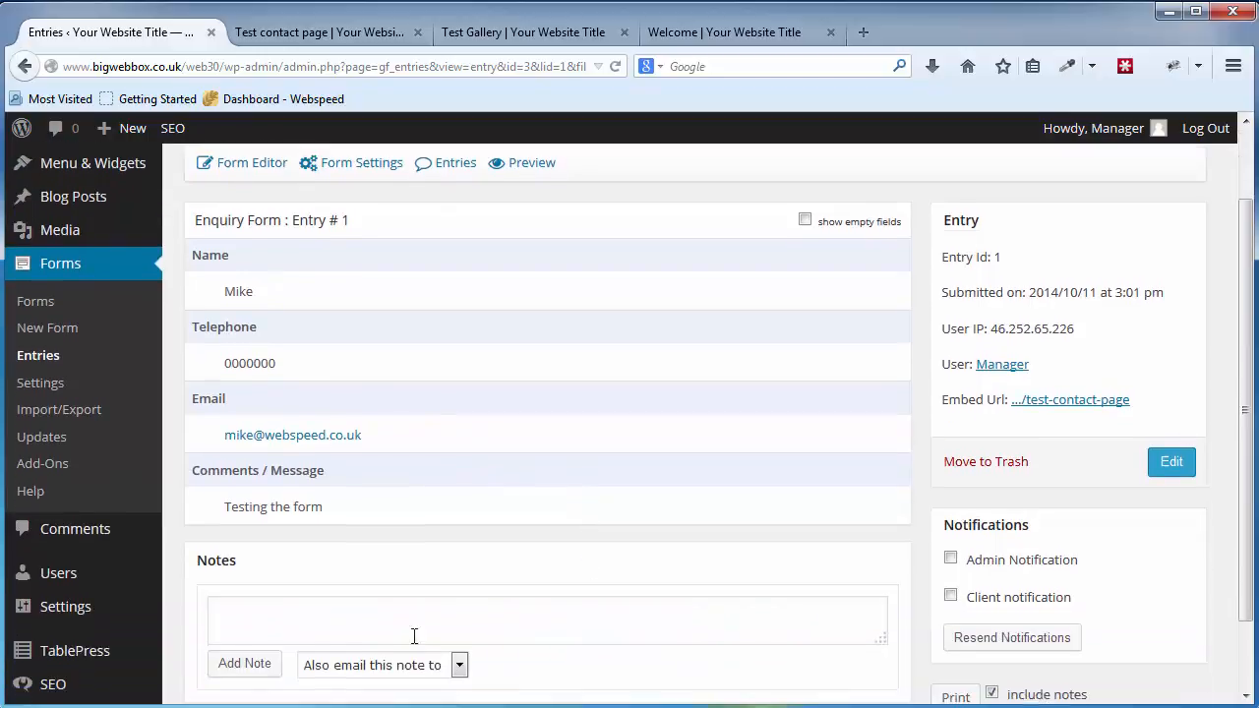
left_click(297, 626)
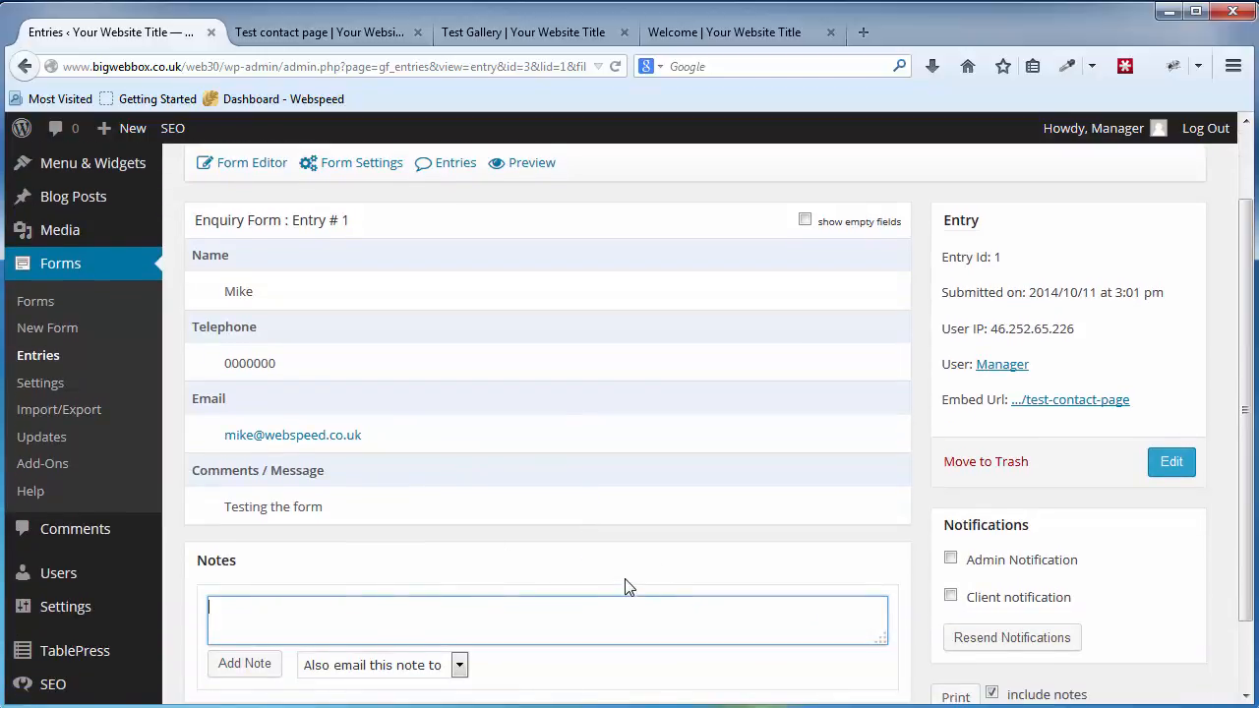
scroll(629, 587, "down", 2)
scroll(627, 584, "up", 3)
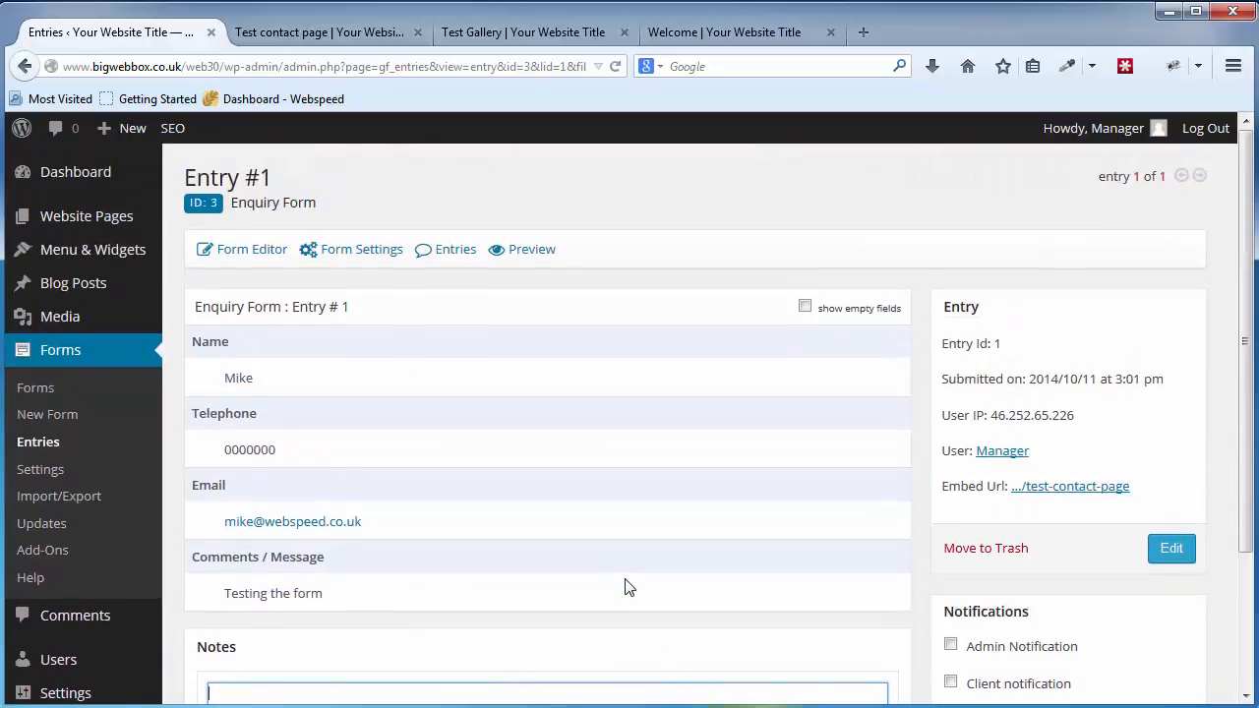